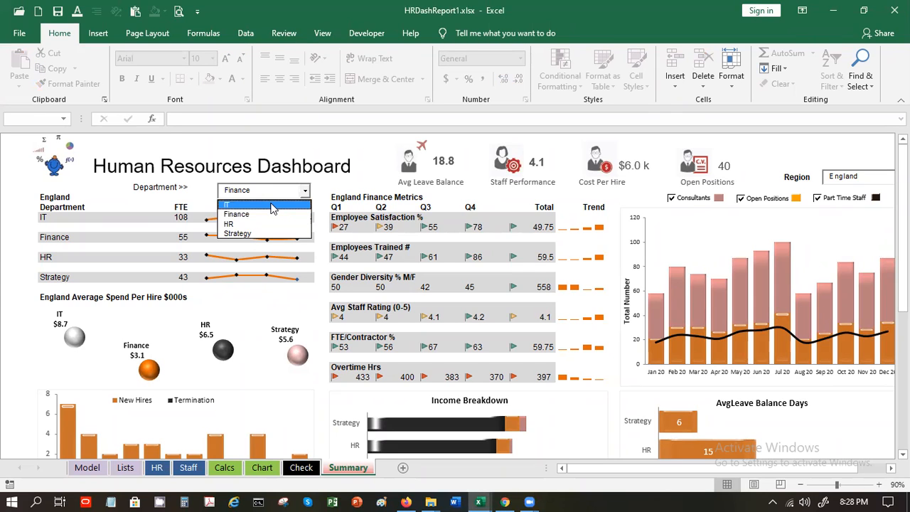
- Set the dashboard's department to IT, and switch the Open Positions chart series off and back on
click(273, 206)
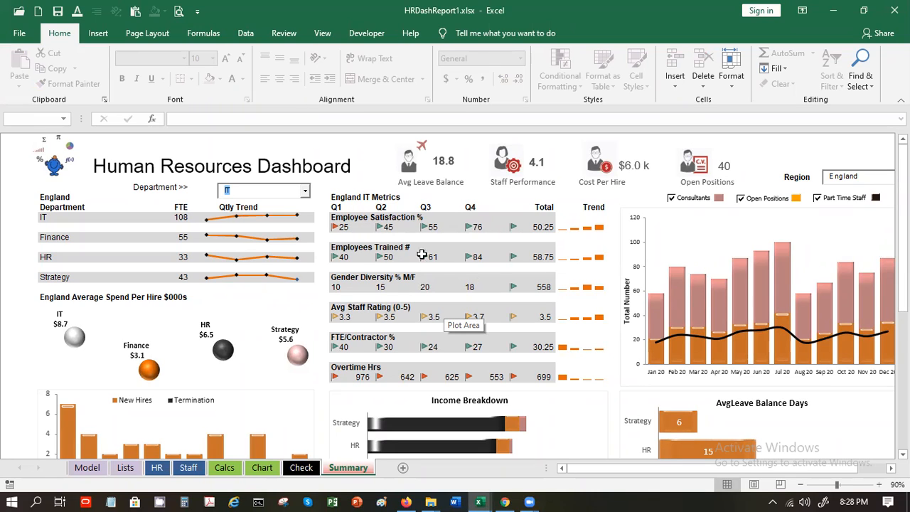
click(341, 255)
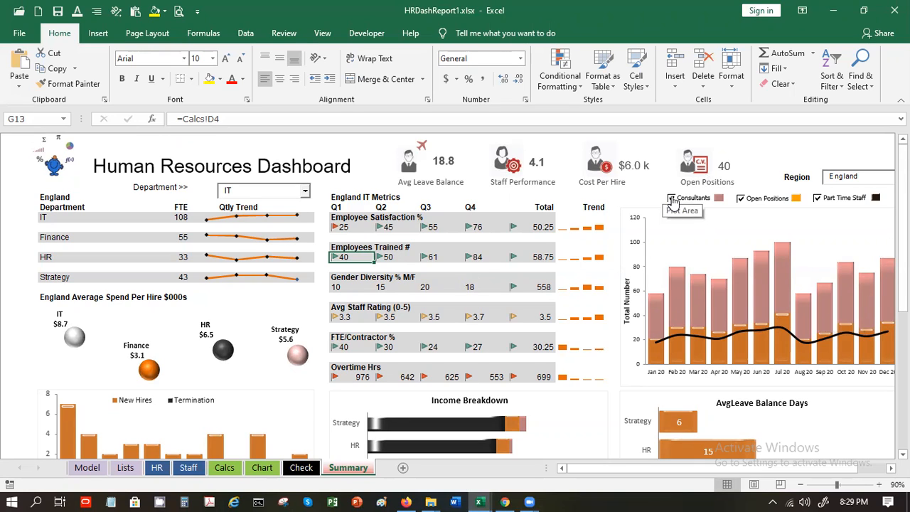
click(741, 199)
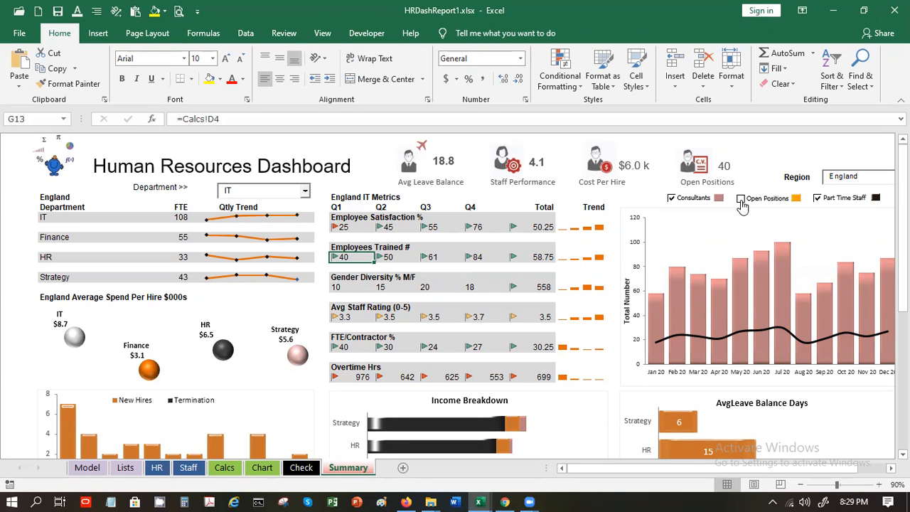
click(741, 199)
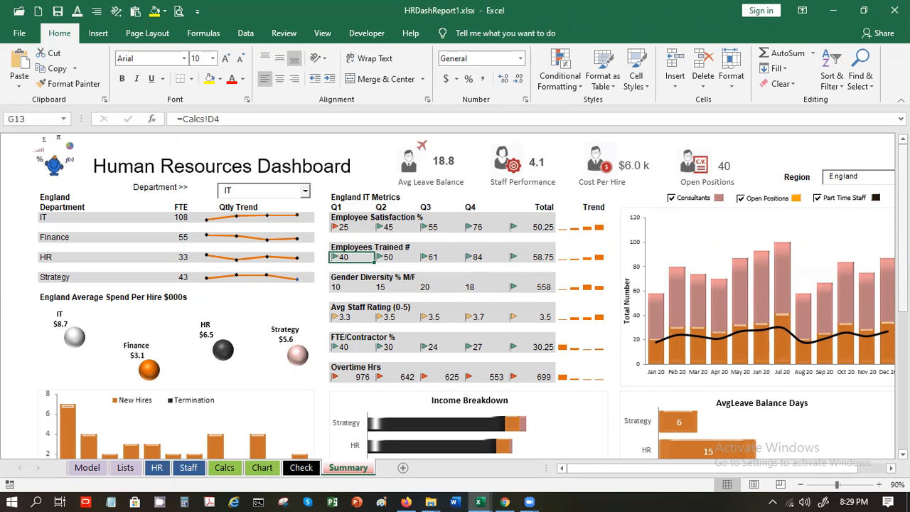
- Review the lower charts of the Summary dashboard, down to Age Demographics by Dept and the Model Status line
scroll(455, 295, down, 2)
scroll(455, 295, down, 3)
scroll(494, 274, up, 1)
scroll(494, 274, down, 1)
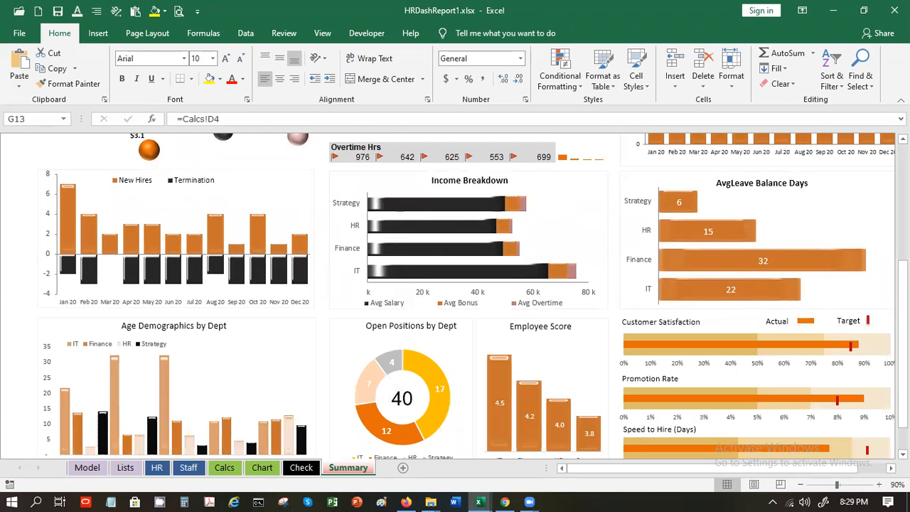
scroll(474, 325, down, 1)
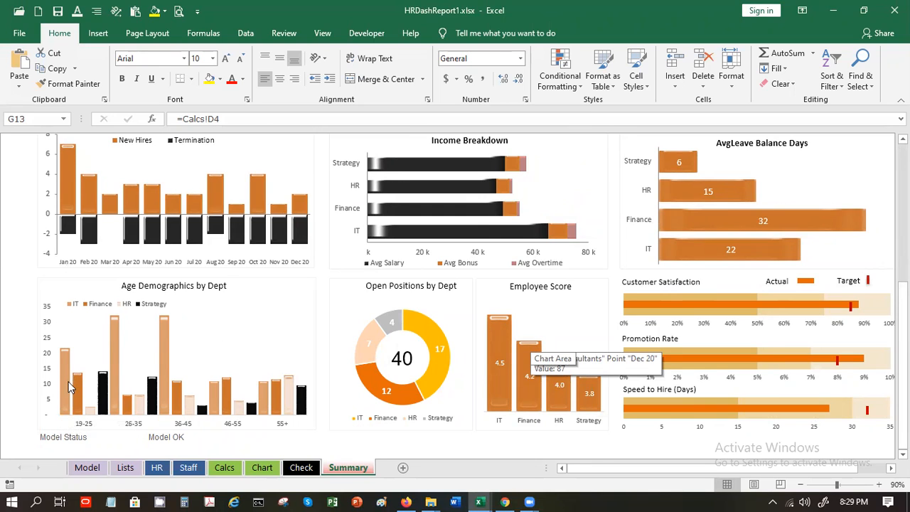
mouse_move(76, 382)
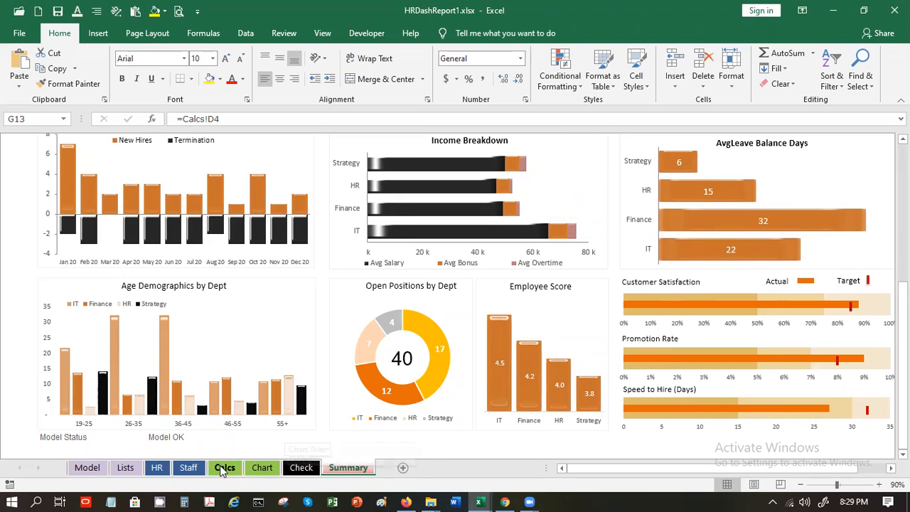
- Examine the HR sheet's data columns along the England IT row, from Region through FTE Q3
click(158, 468)
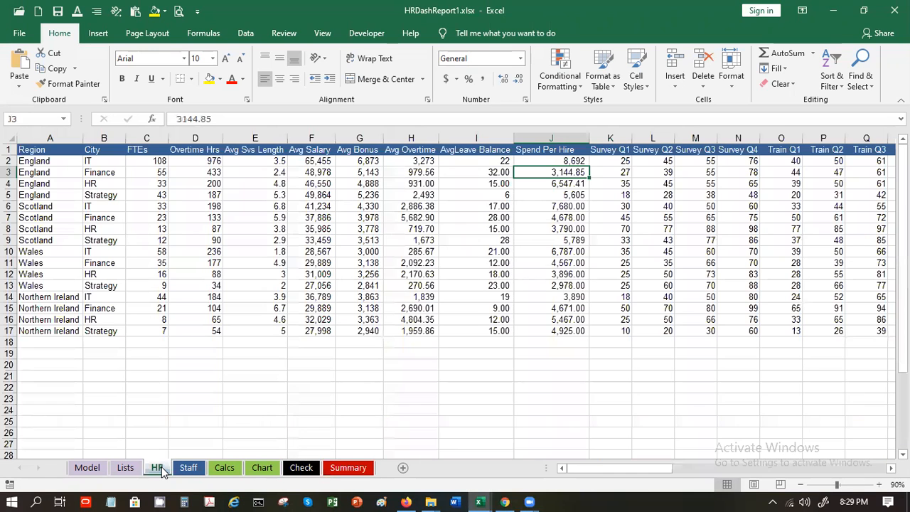
click(105, 169)
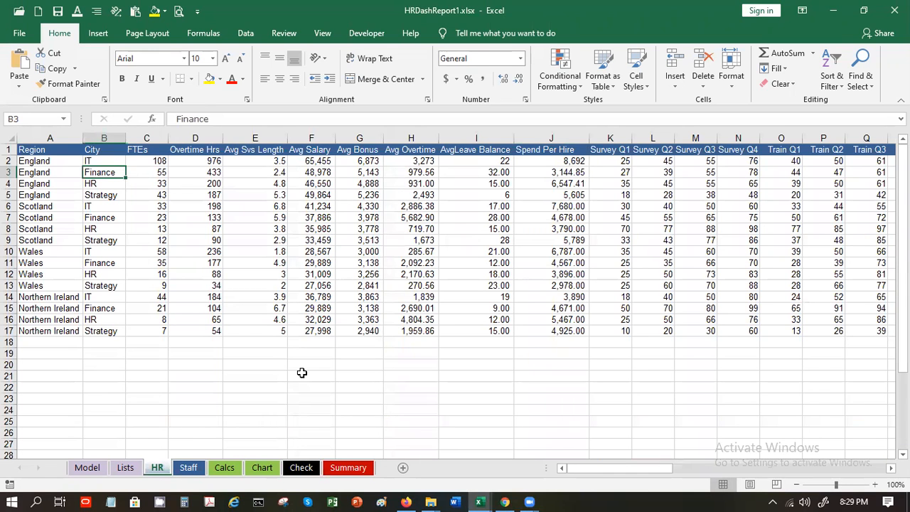
key(Left)
key(Up)
key(Right)
key(Right)
key(Right)
key(Right)
key(Right)
key(Right)
key(Right)
key(Right)
key(Right)
key(Right)
key(Right)
key(Right)
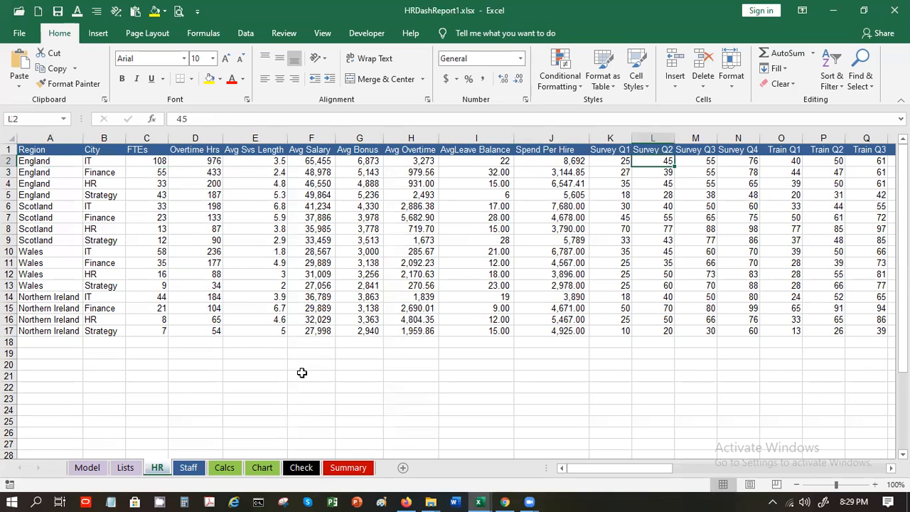
key(Right)
key(Right)
key(Right)
key(Right)
key(Right)
key(Right)
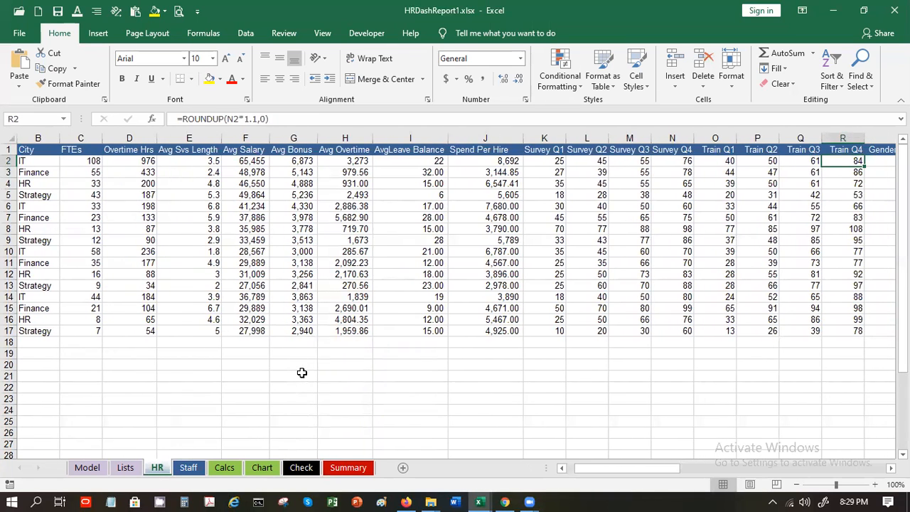
key(Right)
key(Right)
key(Right)
key(Right)
key(Right)
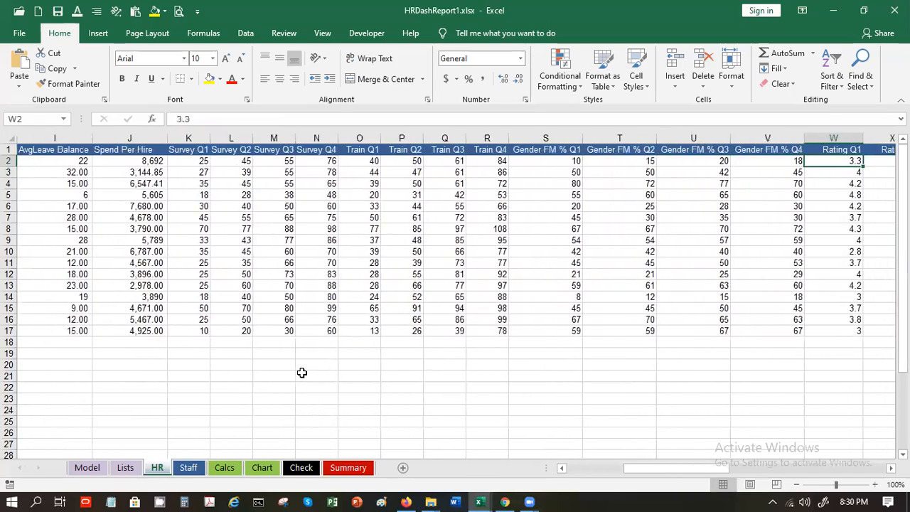
key(Right)
key(Right)
key(Right)
key(Right)
key(Right)
key(Right)
key(Right)
key(Right)
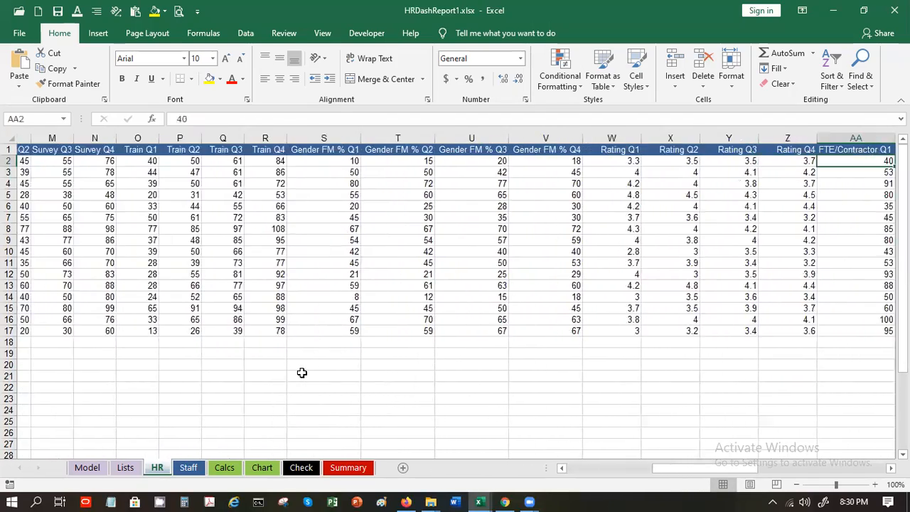
key(Right)
key(Right)
key(Right)
key(Right)
key(Right)
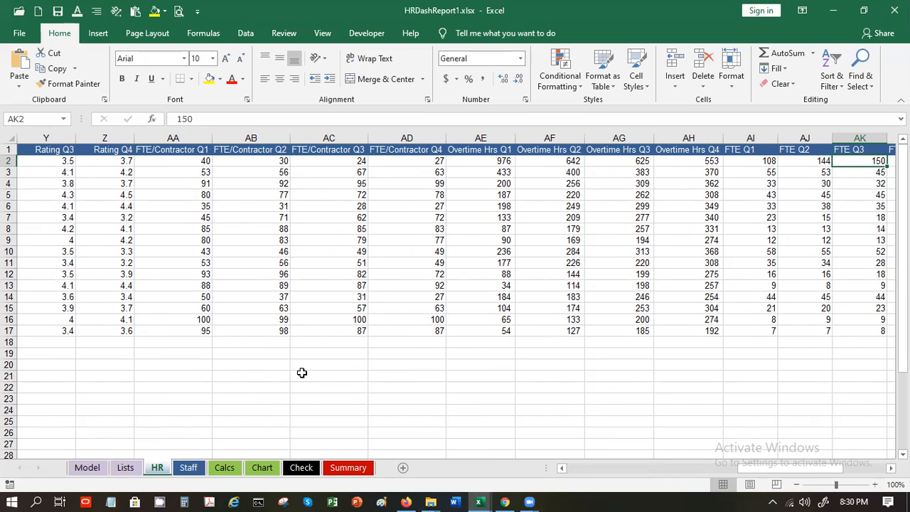
- Return to the Summary sheet and inspect the source formula of the Avg Salary series in the Income Breakdown chart
click(339, 472)
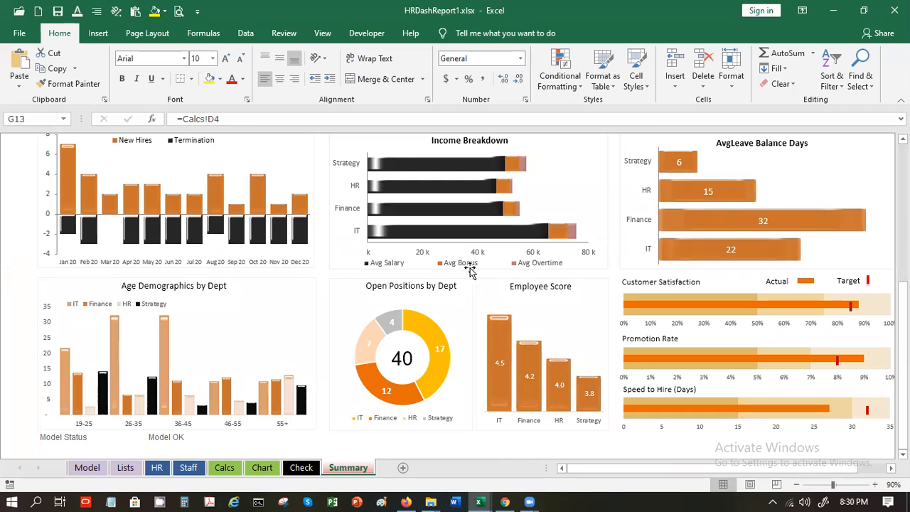
click(448, 240)
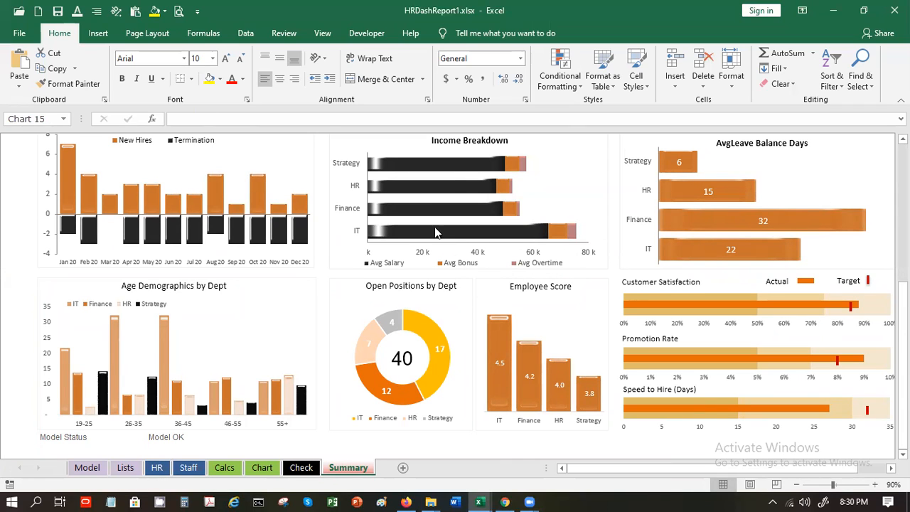
click(398, 170)
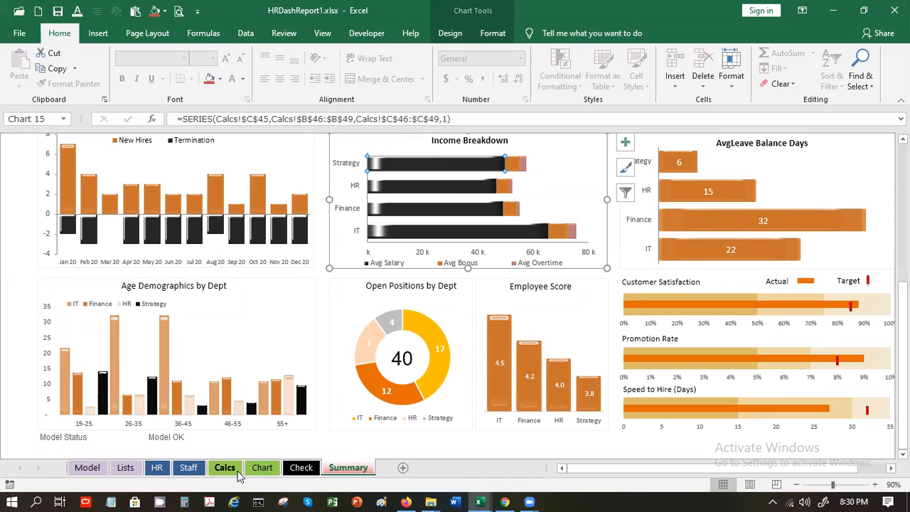
- Examine the target tables on the Chart sheet and the salary and leave summary tables on the Calcs sheet
click(261, 468)
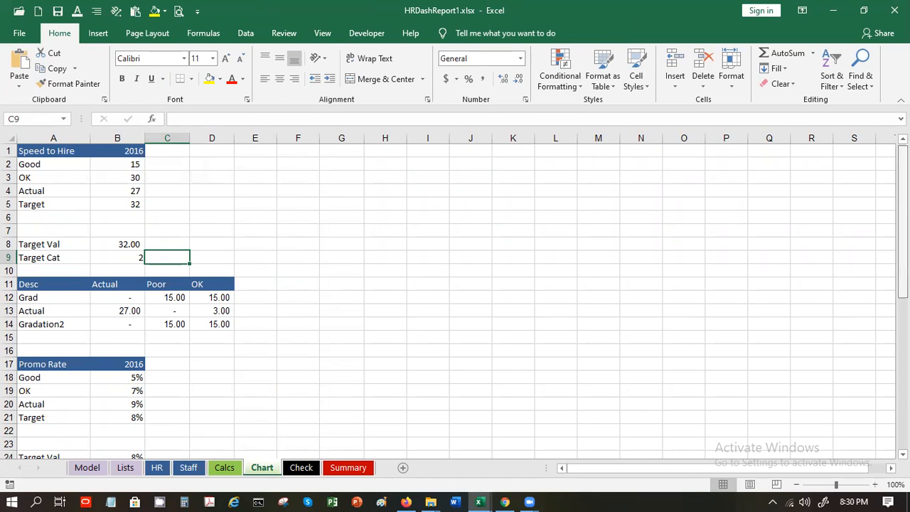
scroll(885, 431, down, 7)
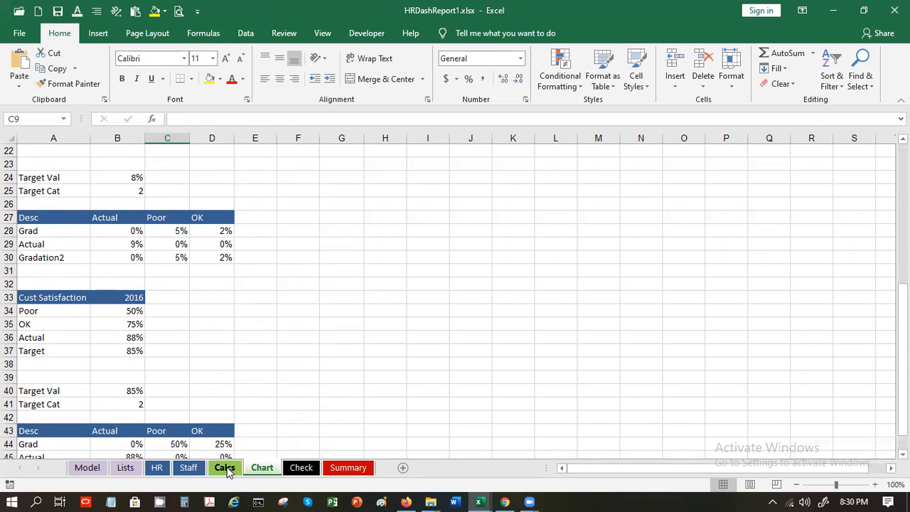
click(226, 468)
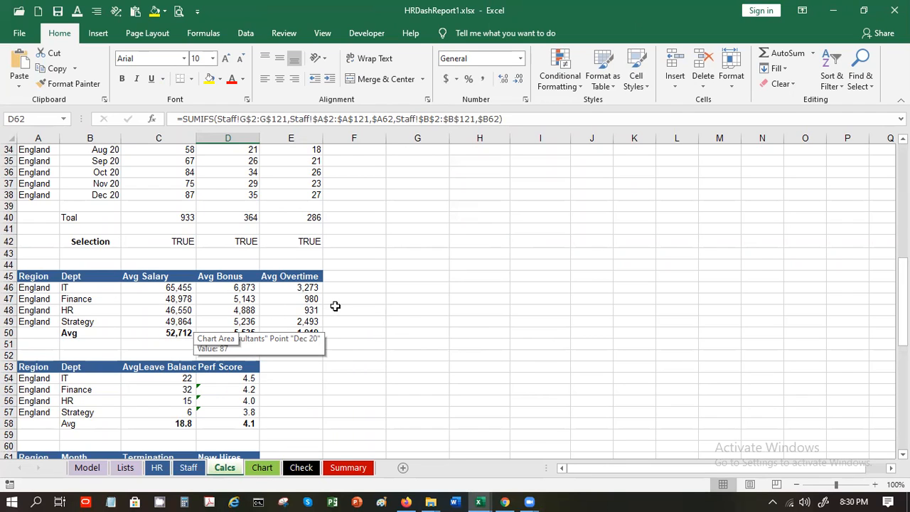
click(572, 304)
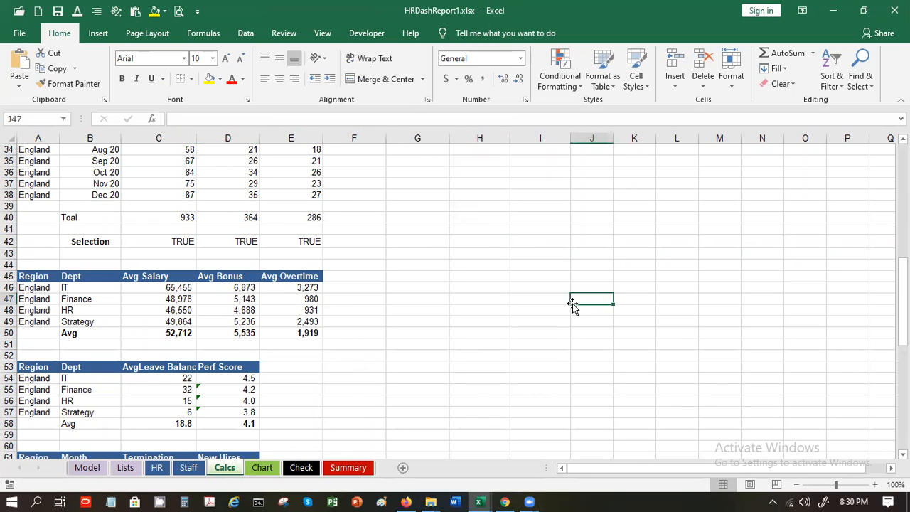
- Look through the Staff and Lists sheets, and examine the sheet descriptions and links on the Model sheet
click(189, 468)
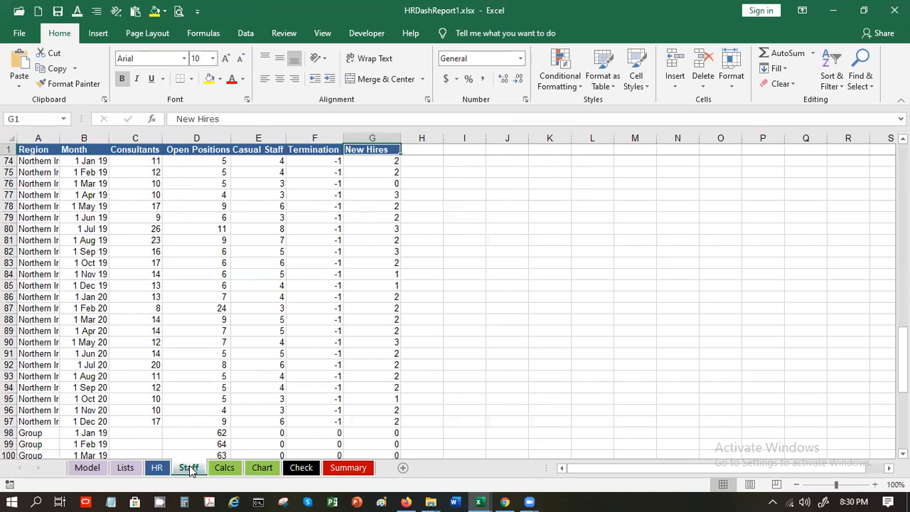
click(122, 469)
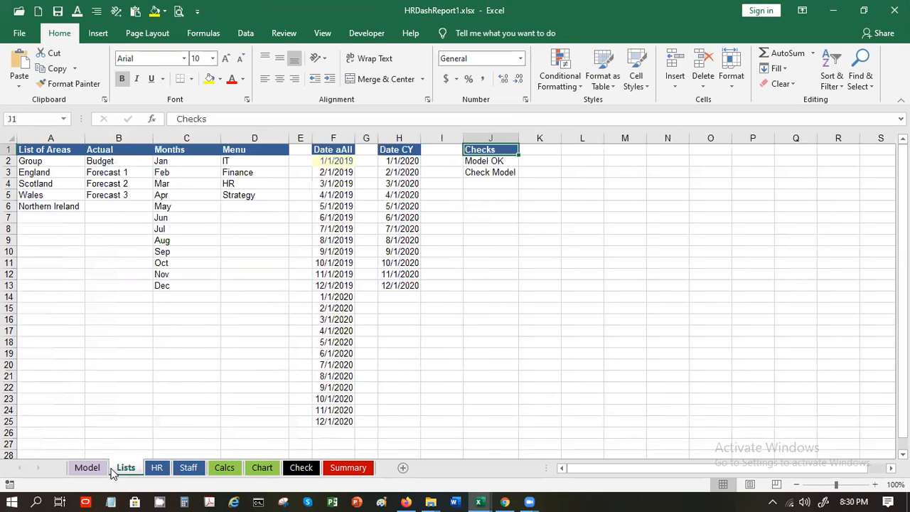
click(87, 467)
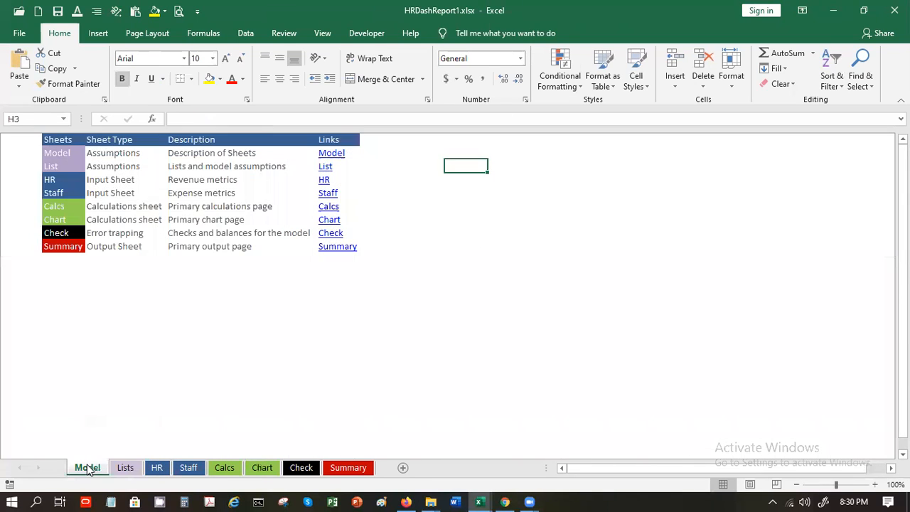
click(141, 282)
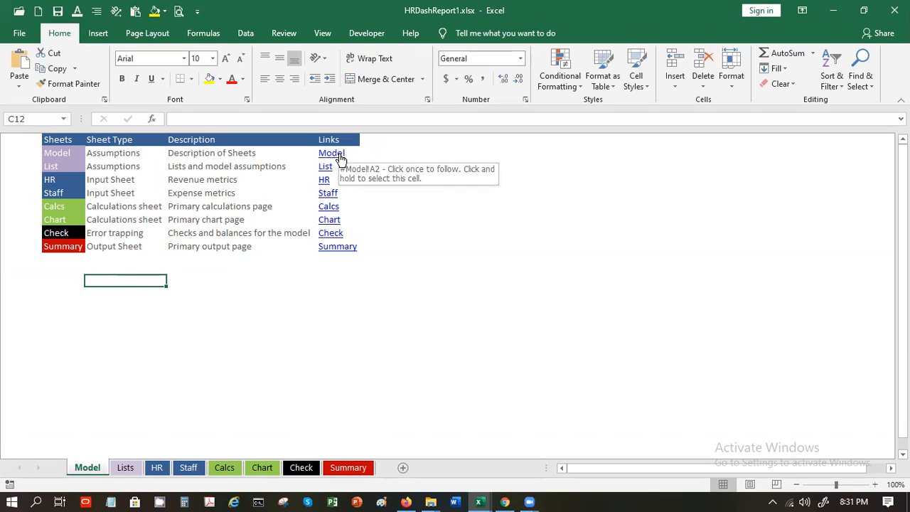
click(237, 289)
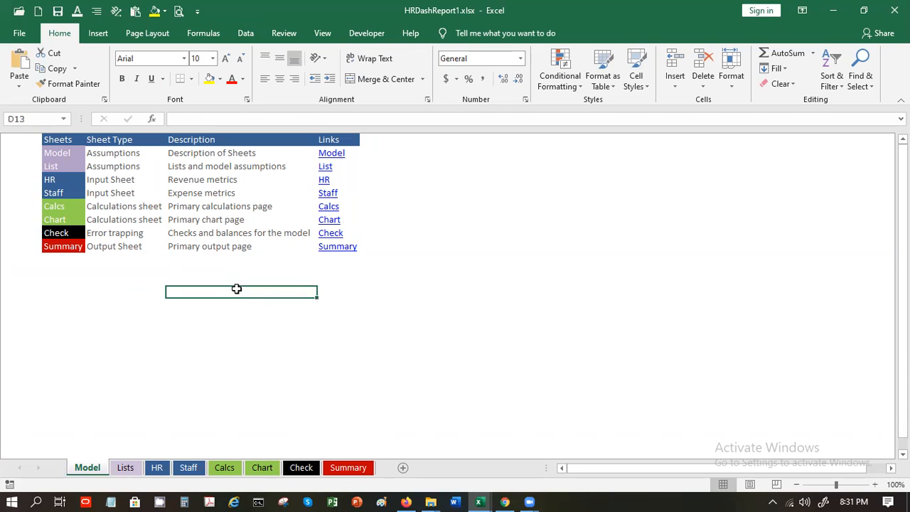
- Look over the Lists, HR, Staff and Calcs sheets in sequence and return to the Summary dashboard
click(128, 471)
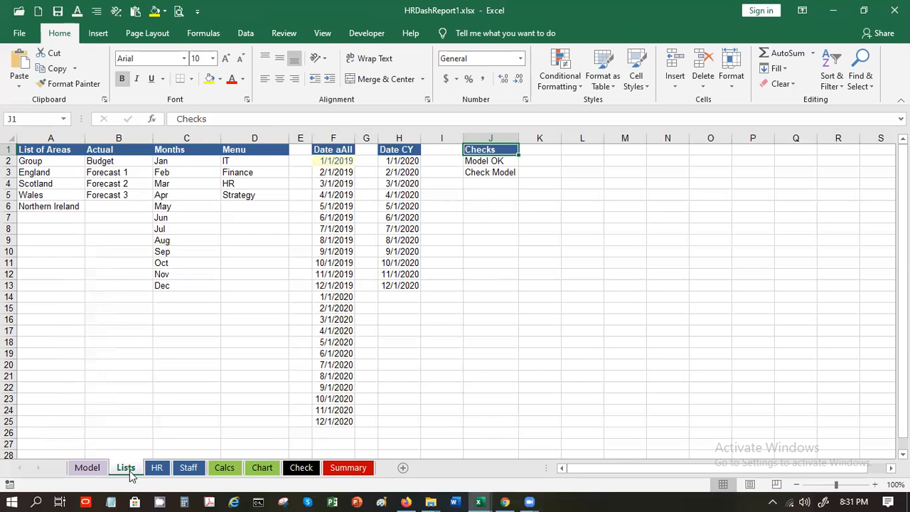
click(155, 468)
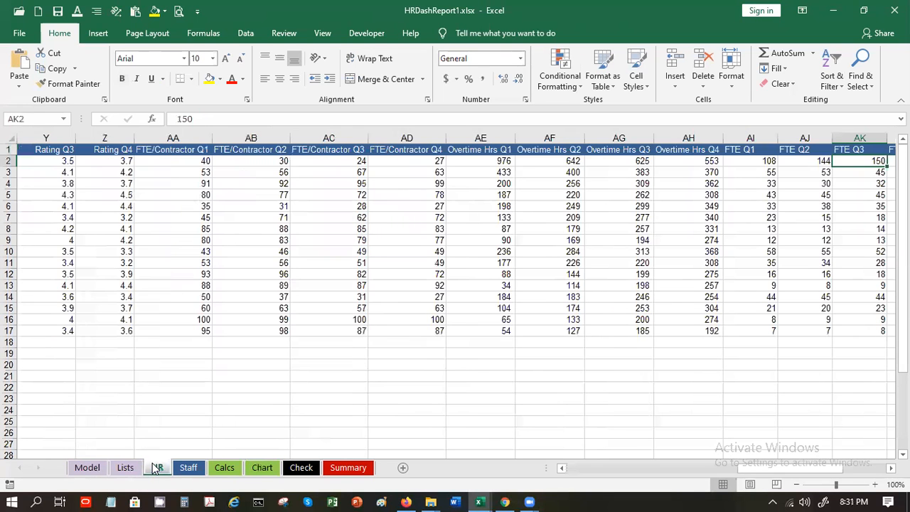
click(187, 468)
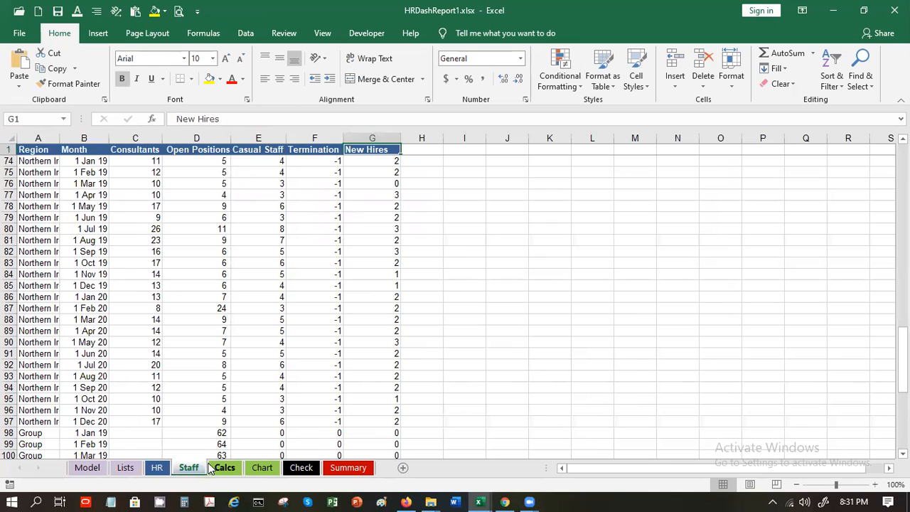
click(222, 468)
click(339, 472)
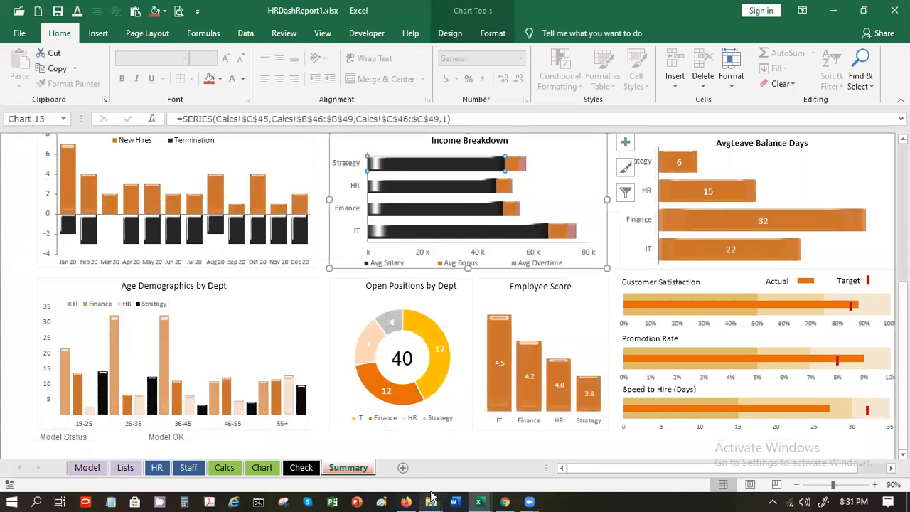
- Select the Customer Satisfaction chart on the dashboard and view the model checks on the Check sheet
mouse_move(417, 498)
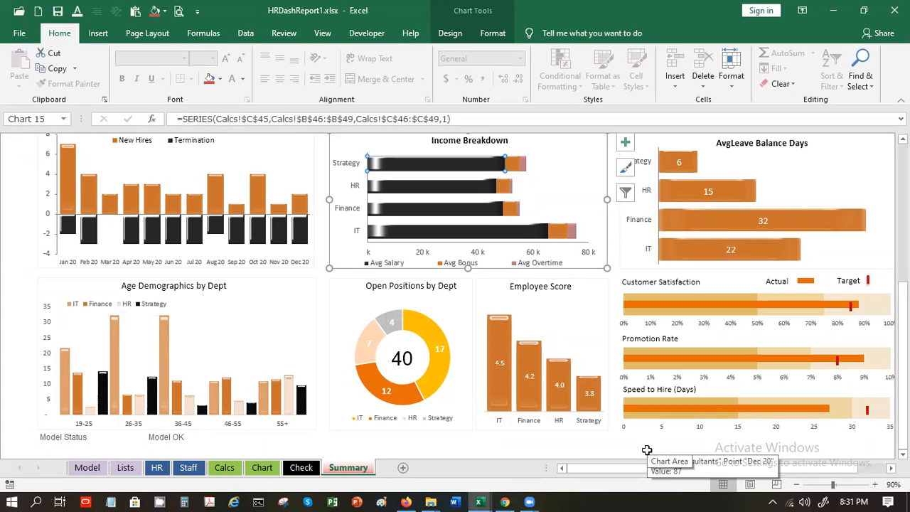
click(612, 291)
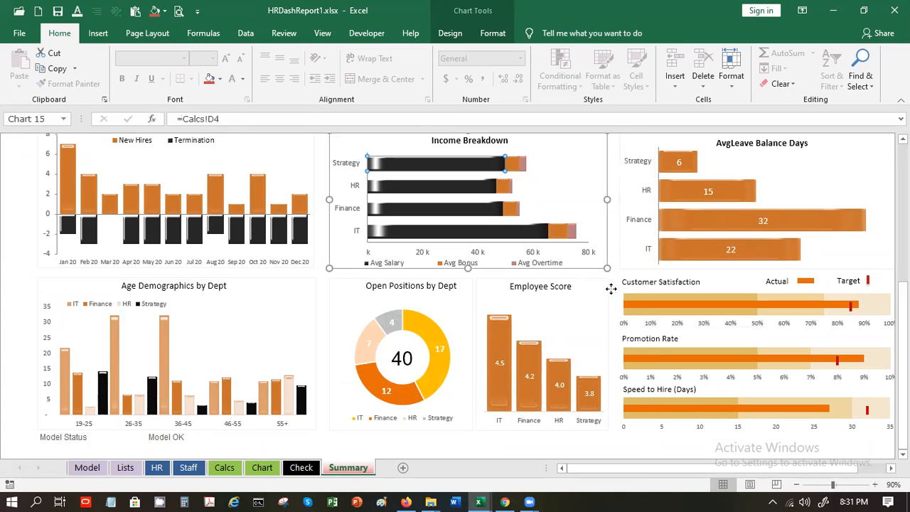
click(612, 292)
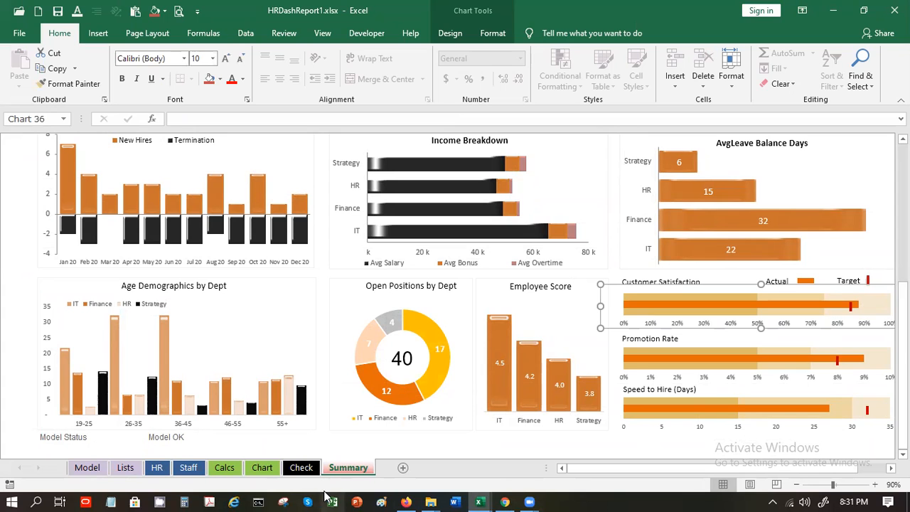
click(300, 469)
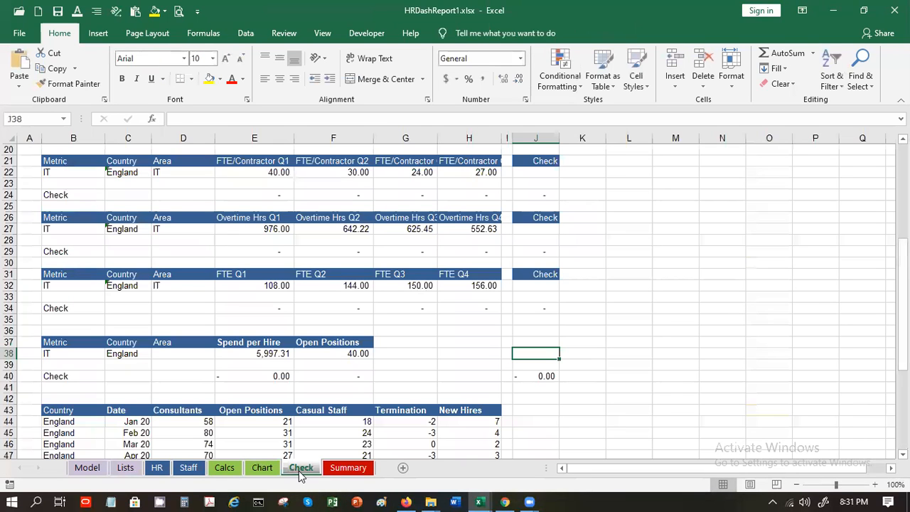
mouse_move(490, 497)
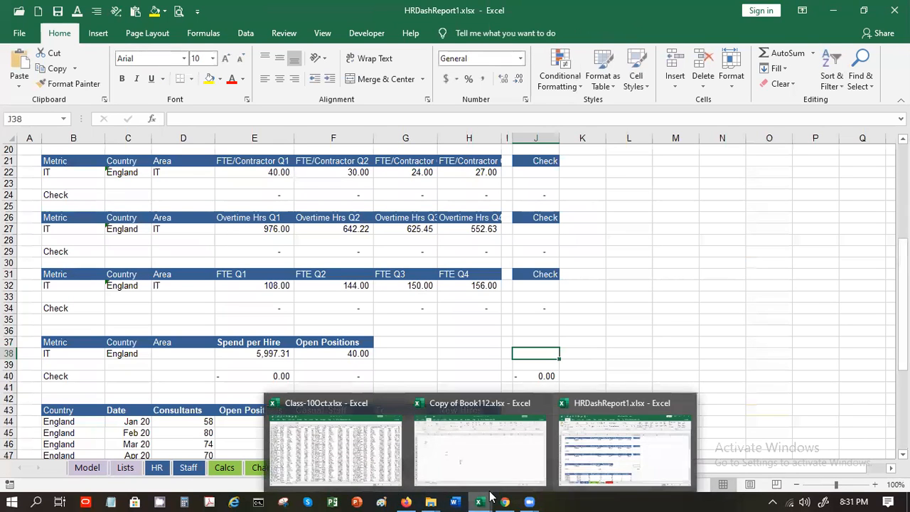
- Switch to the Copy of Book112.xlsx workbook and open the recent file Book10Oct.xlsx from there
click(481, 447)
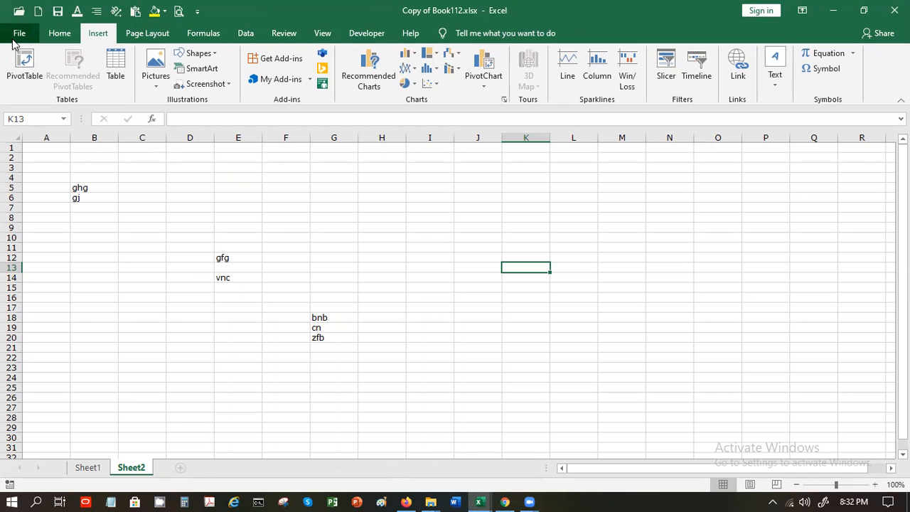
click(13, 38)
click(19, 37)
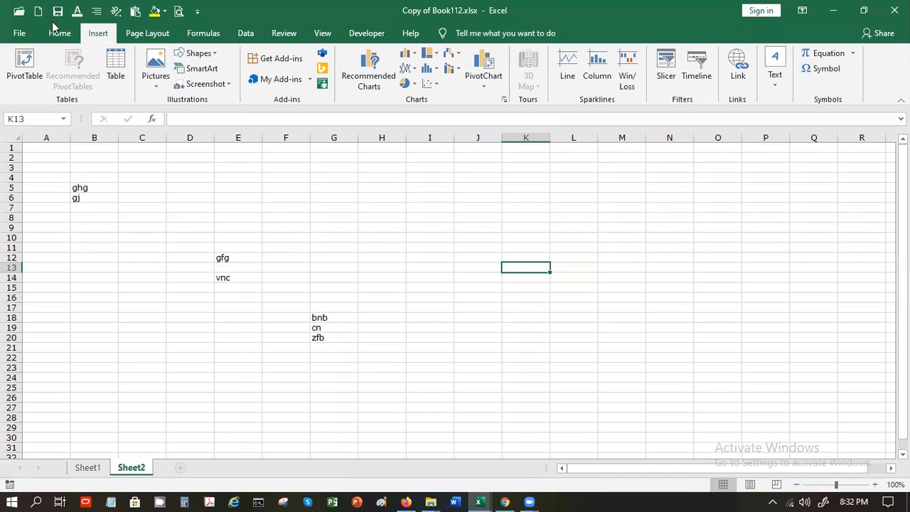
click(24, 31)
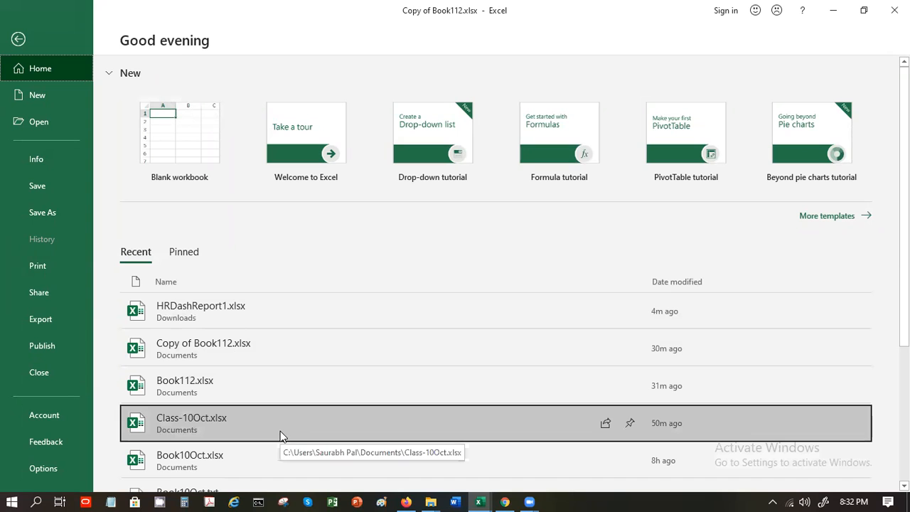
click(215, 455)
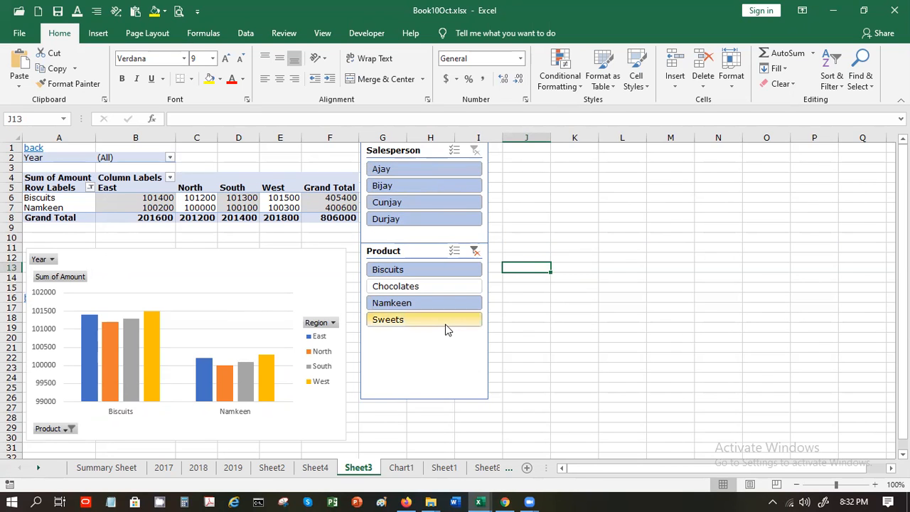
- Clear the Product slicer's filter on Sheet3 and move the slicer up slightly beneath the Salesperson slicer
click(433, 285)
click(474, 254)
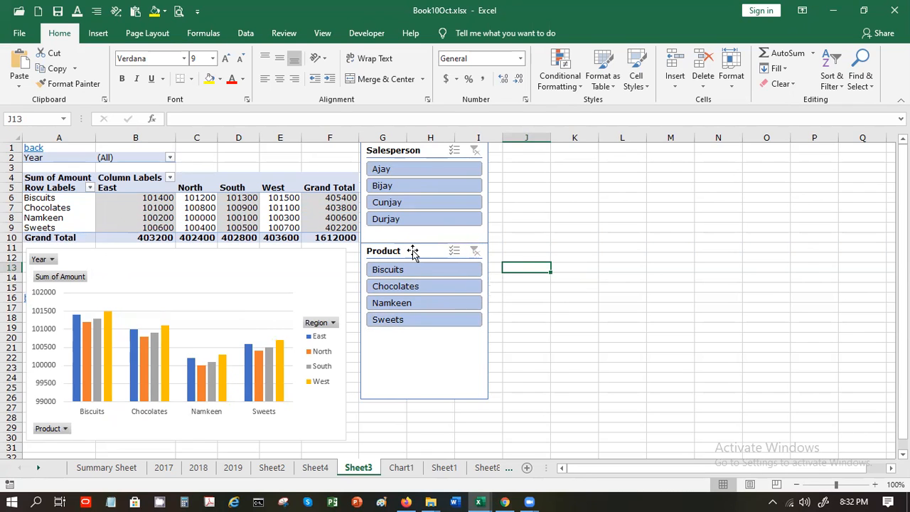
mouse_move(413, 252)
mouse_down()
mouse_move(415, 262)
mouse_move(412, 243)
mouse_up()
- Filter the pivot table by Biscuits and by Chocolates, and narrow the Chocolates figures to the first, third and fourth salesperson one at a time
click(395, 263)
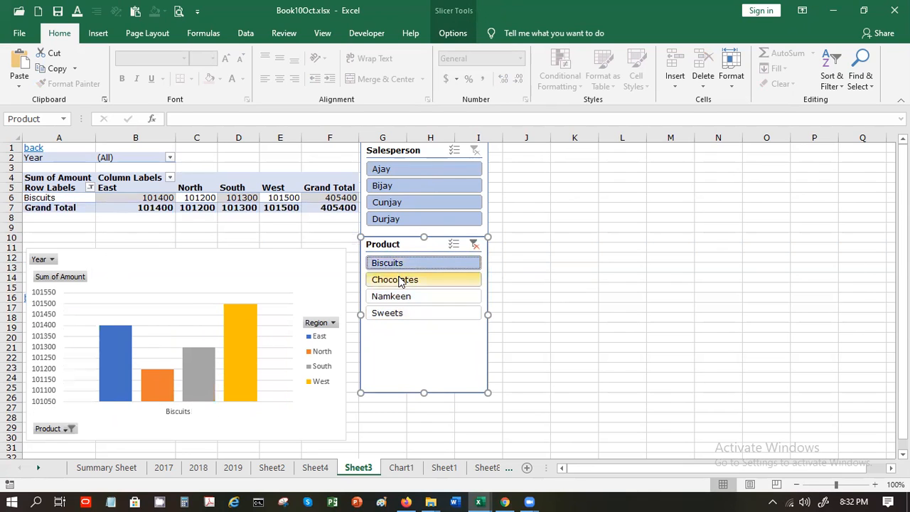
click(400, 281)
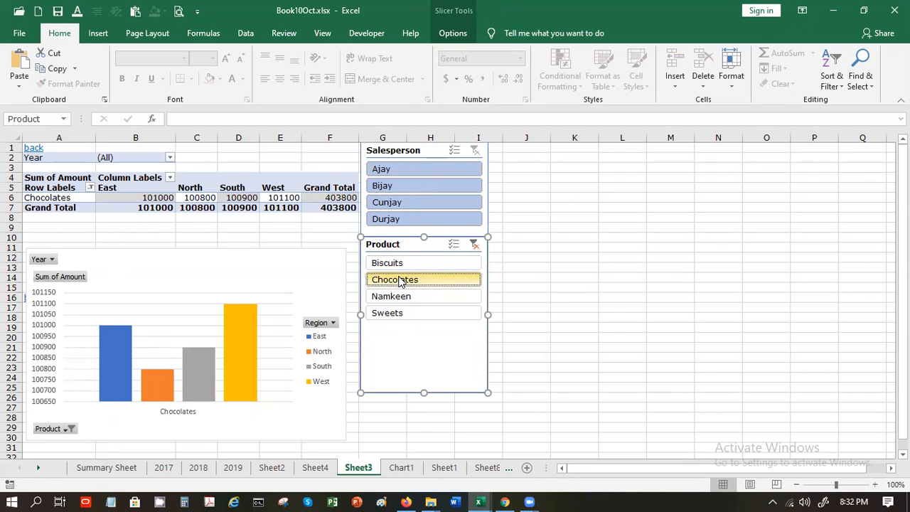
click(406, 168)
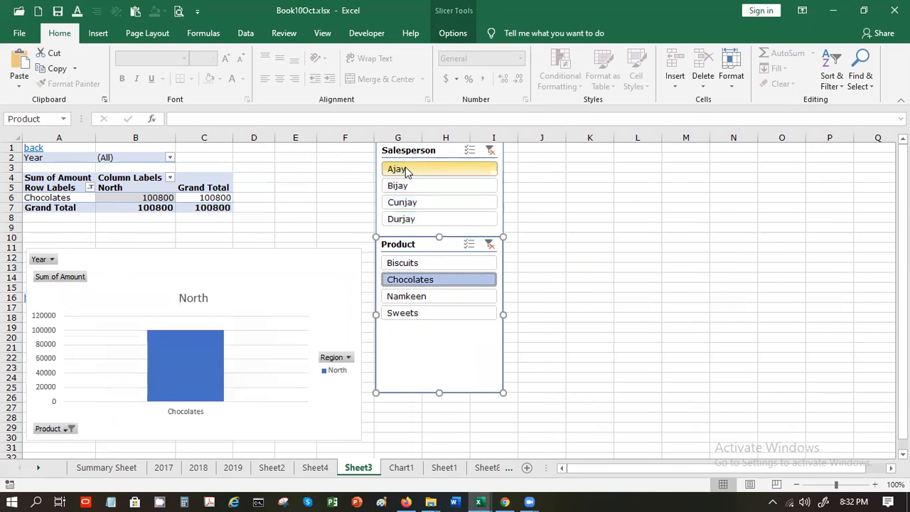
click(417, 202)
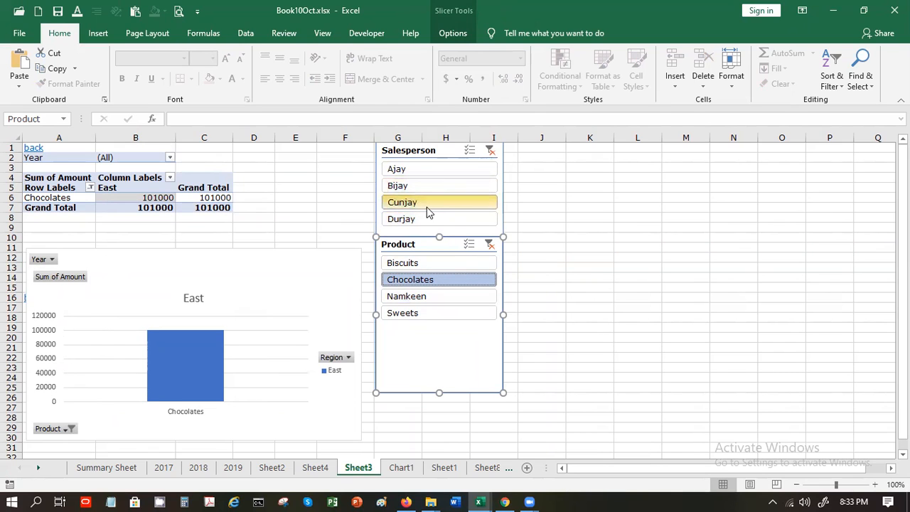
click(428, 219)
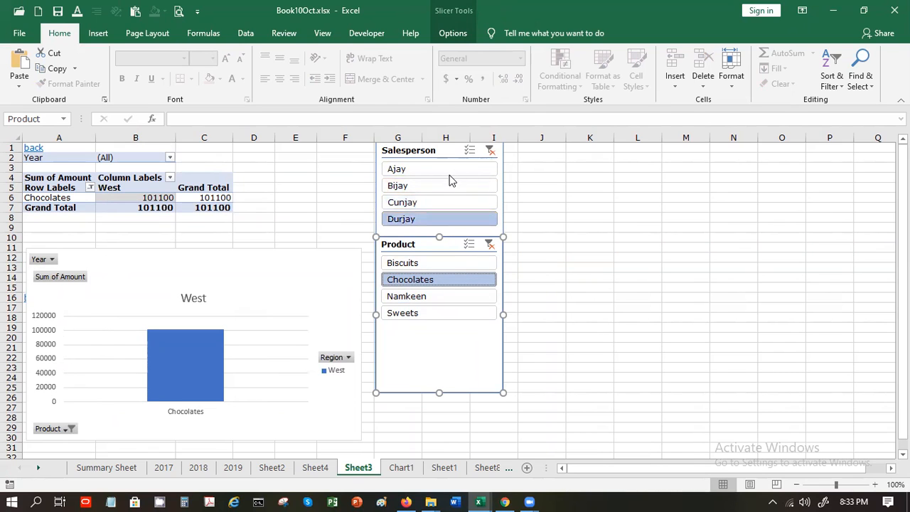
- Clear the filters of the Salesperson and Product slicers
click(469, 151)
click(488, 153)
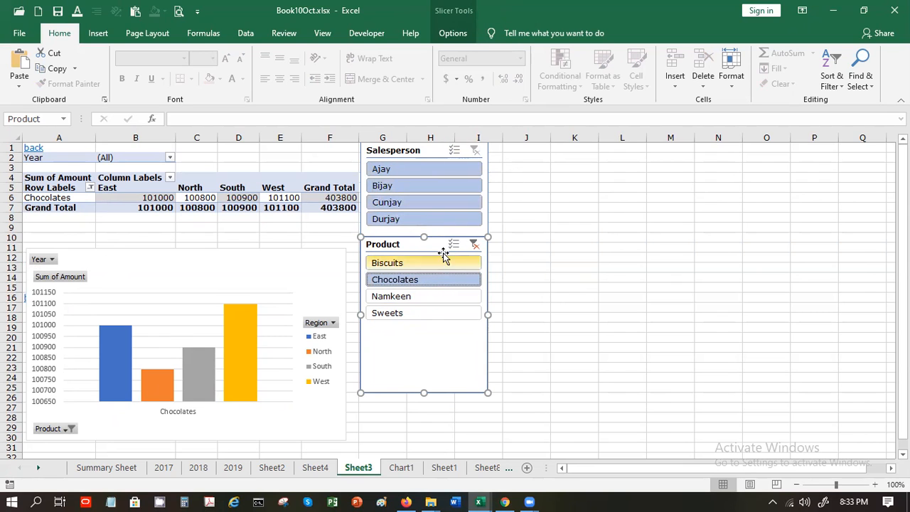
click(474, 245)
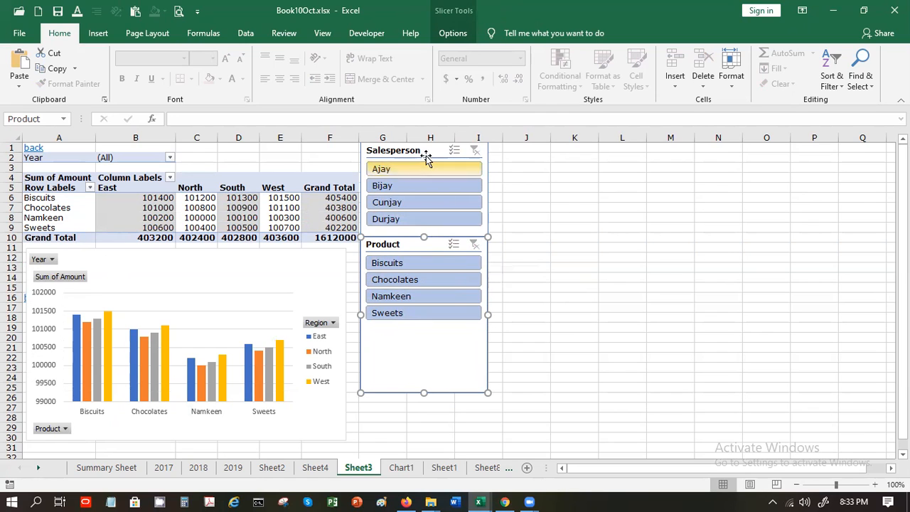
- Preview the Line and Clustered Bar types for a new PivotChart of the Sheet3 pivot table, and leave without inserting one
click(228, 207)
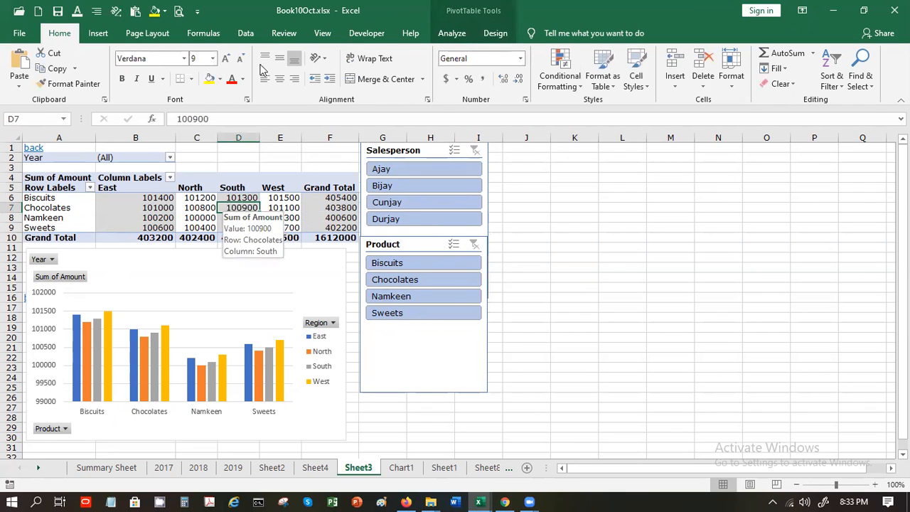
click(456, 34)
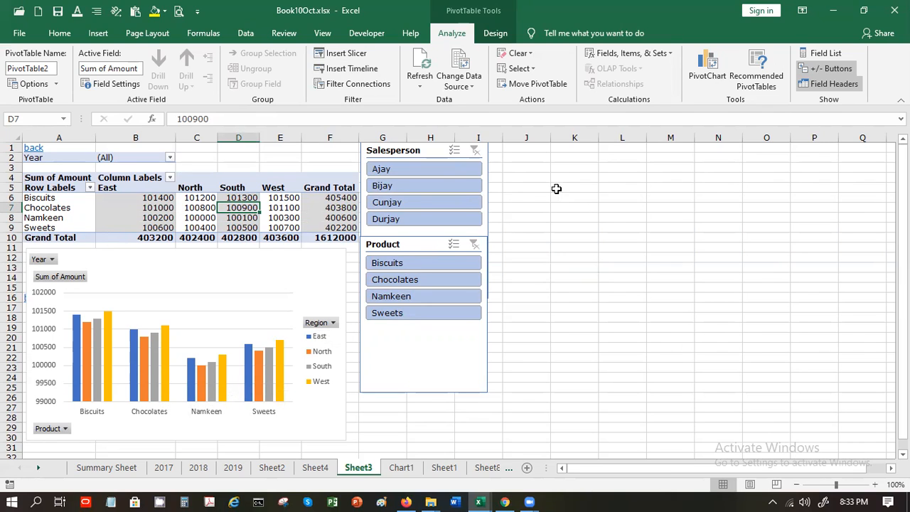
click(130, 206)
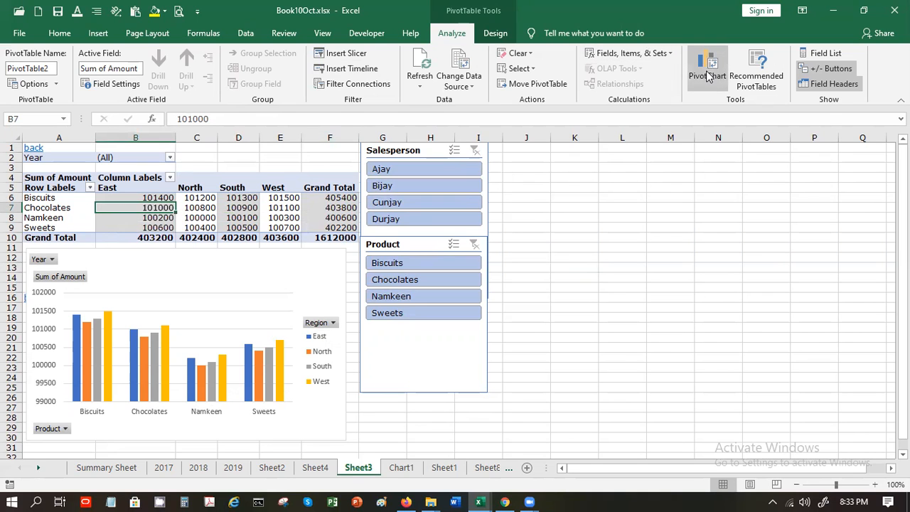
click(708, 75)
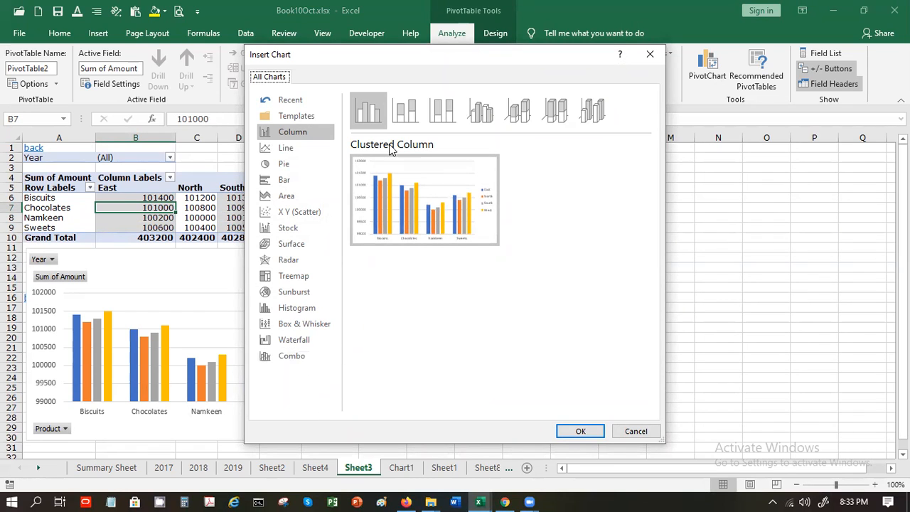
click(280, 153)
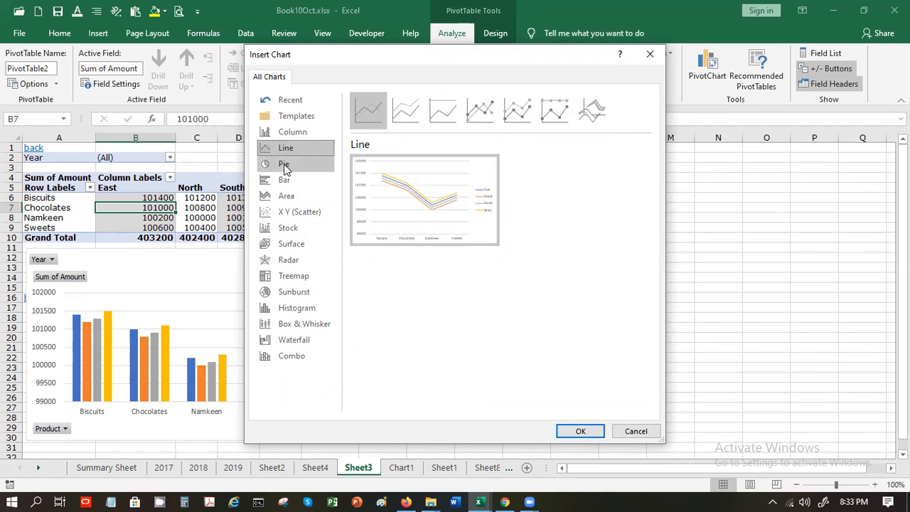
click(286, 180)
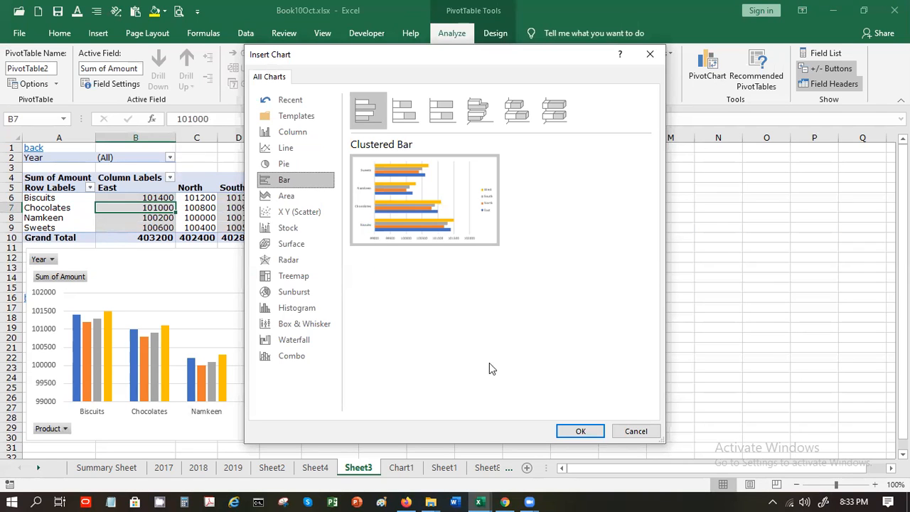
click(635, 431)
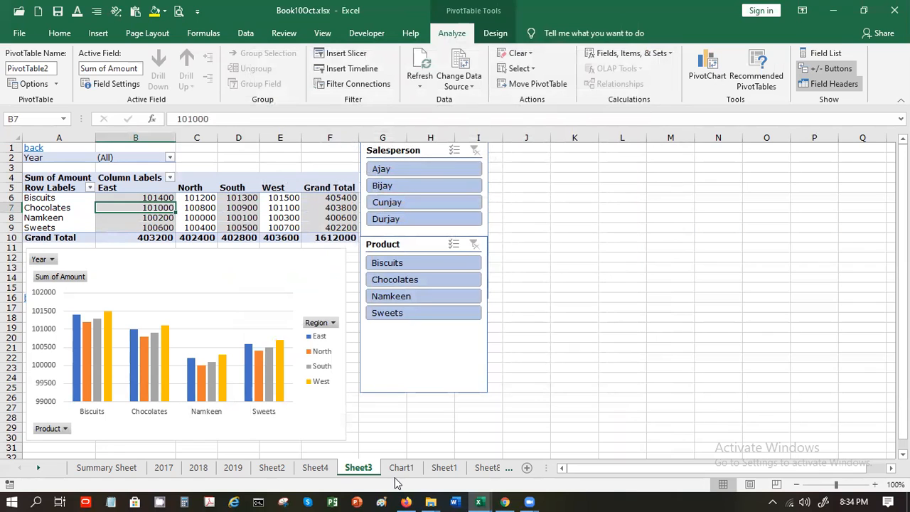
- Copy the Amount and Unit combo chart from Sheet1 to Sheet3 and place it beside the slicers at the sheet's upper edge
click(438, 472)
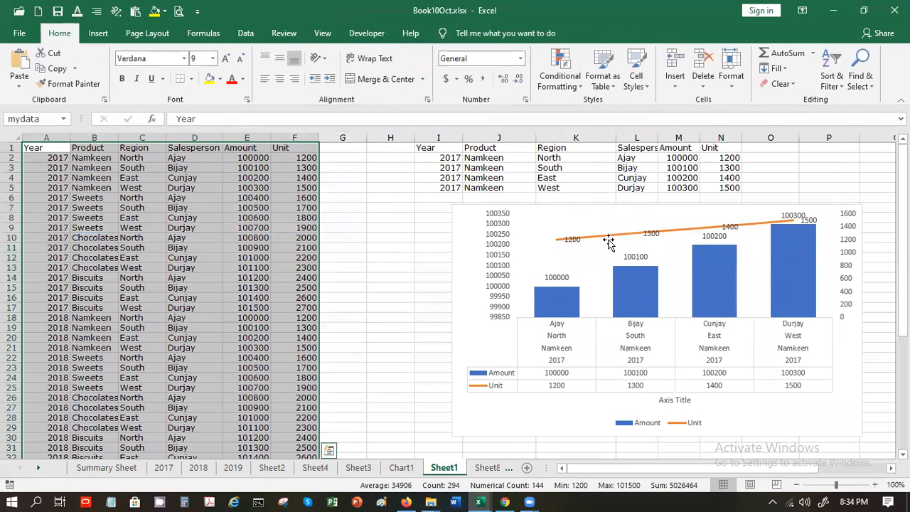
click(589, 211)
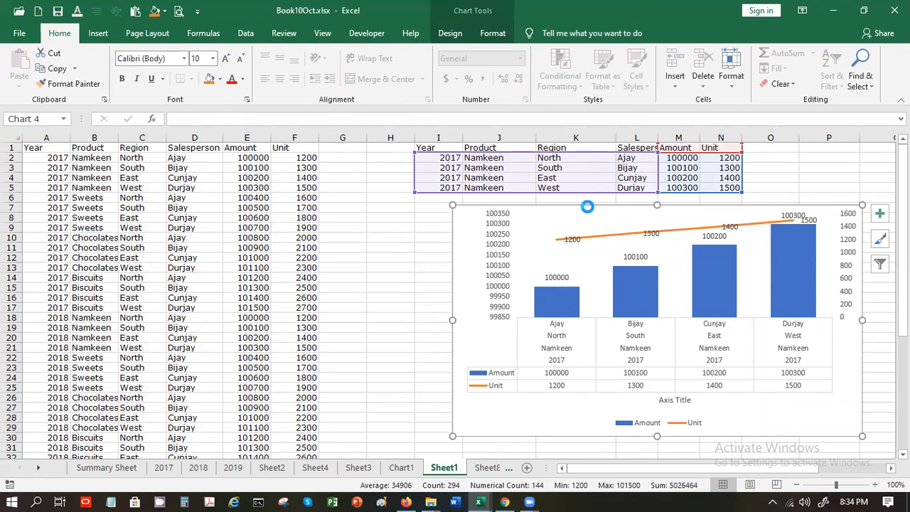
click(358, 468)
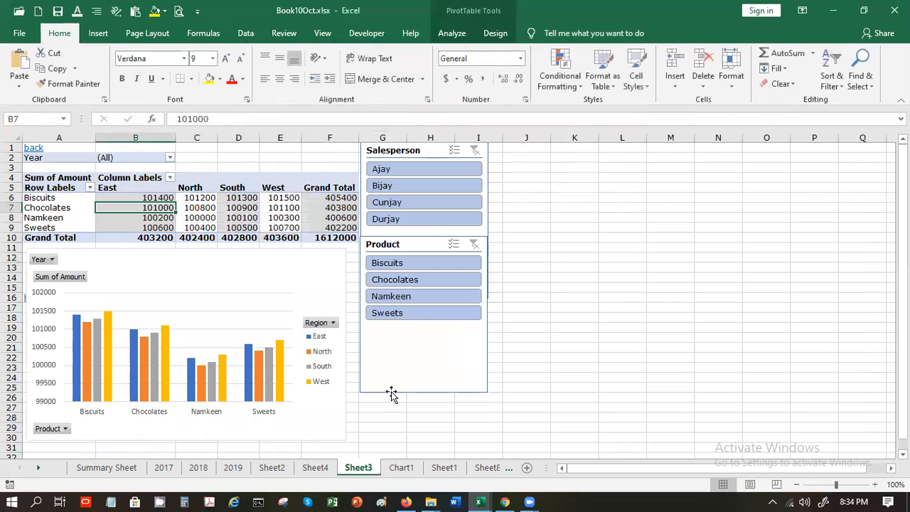
click(579, 203)
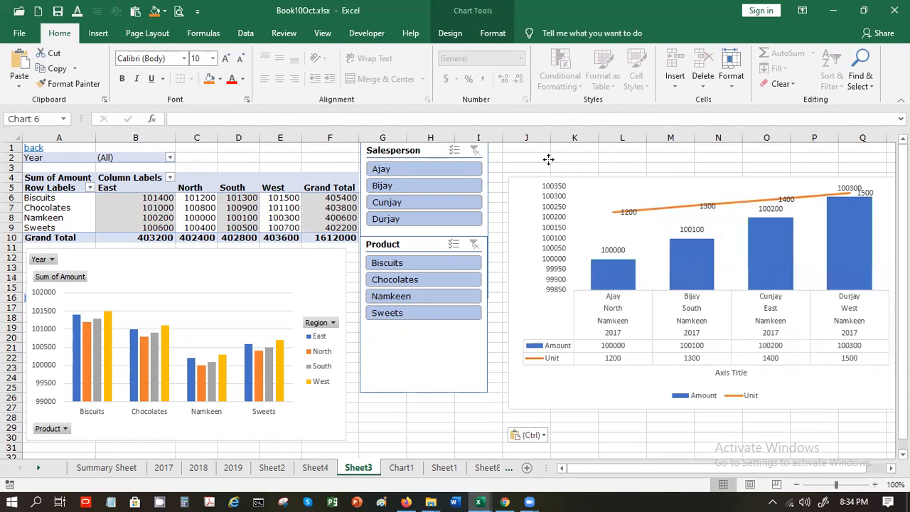
drag(549, 159, 533, 142)
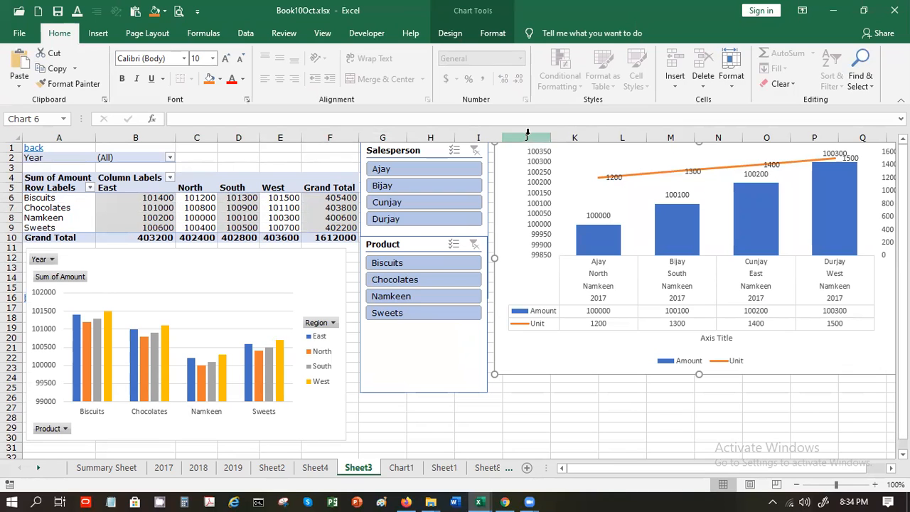
- Examine the pivot table's regional values and grand totals and the West series of the pivot chart
click(200, 294)
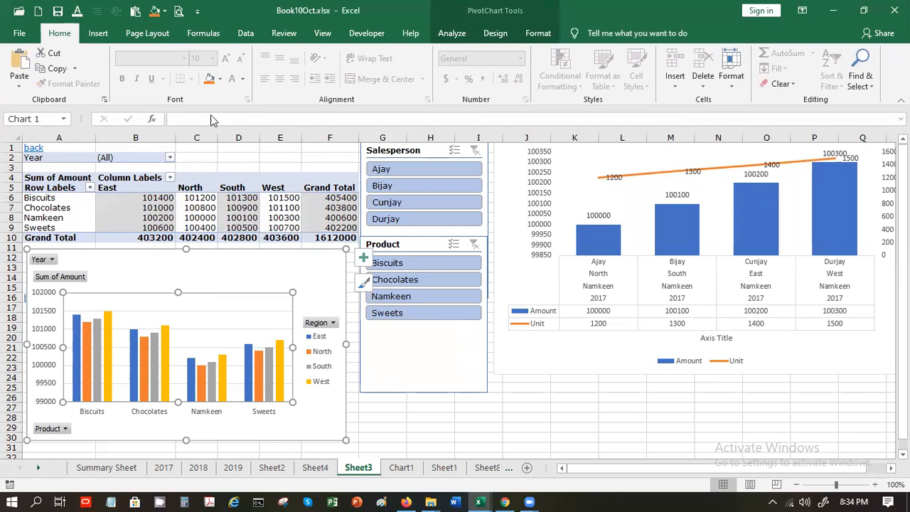
click(199, 198)
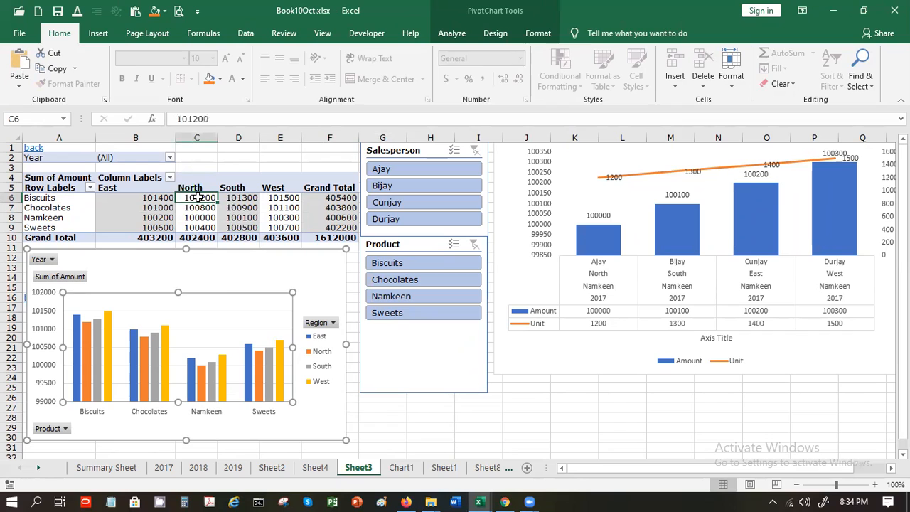
key(ctrl+c)
click(240, 207)
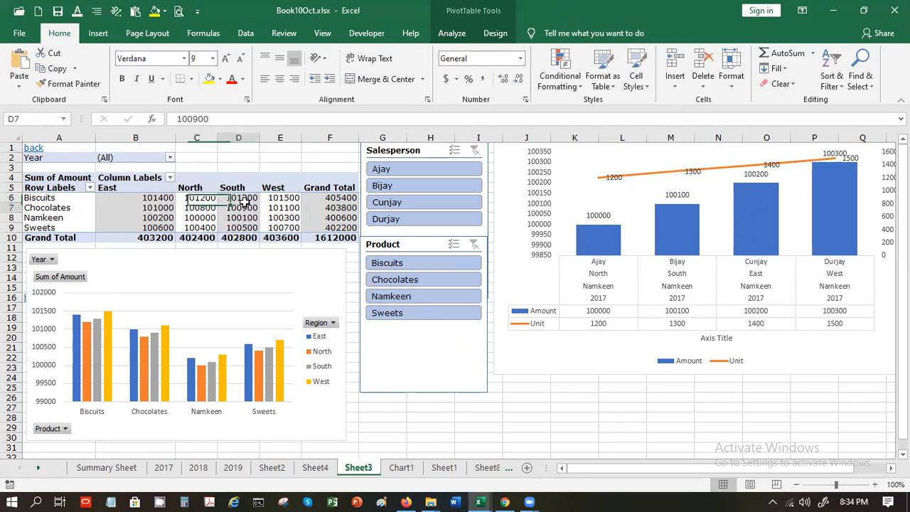
click(245, 237)
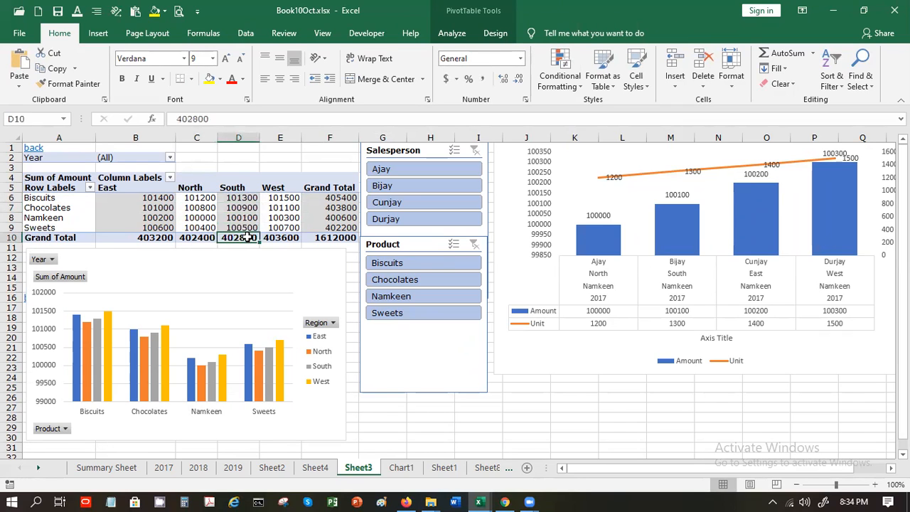
click(331, 238)
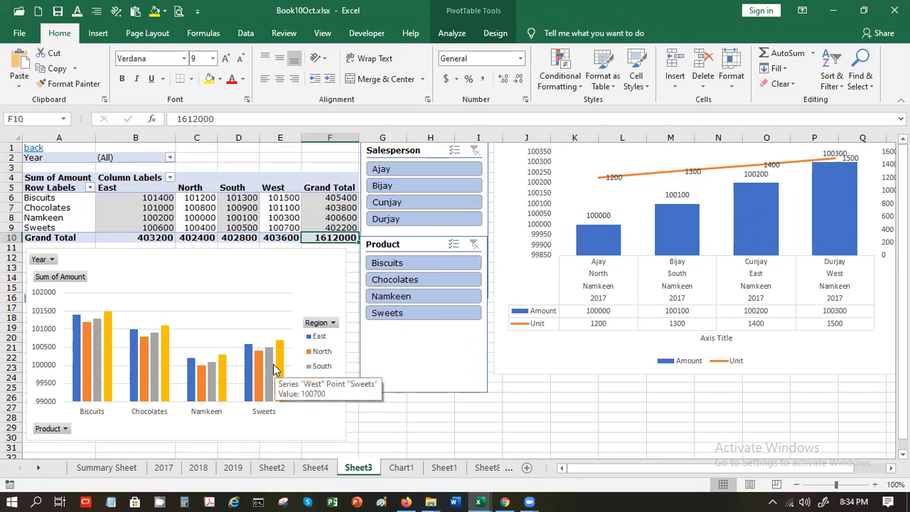
click(275, 367)
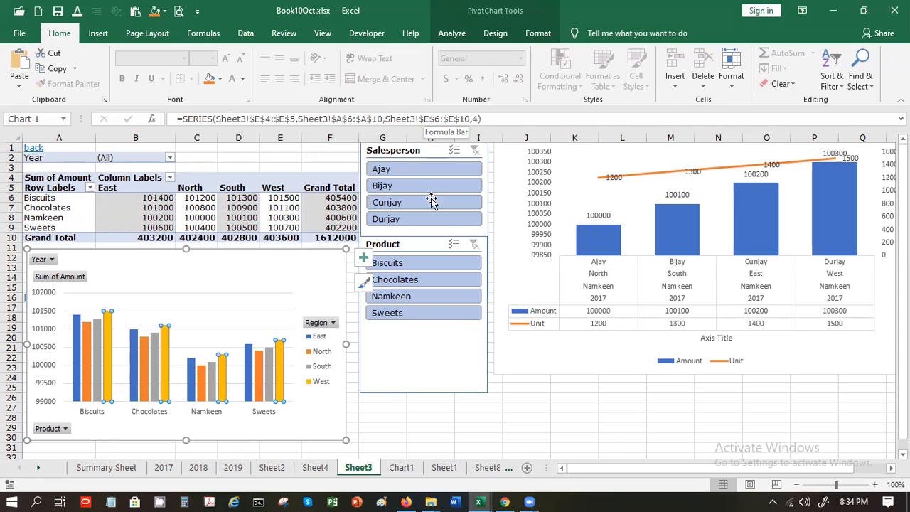
- Switch to the Downloads folder in File Explorer and open the DepartmentDashboard.xlsx workbook
mouse_move(431, 502)
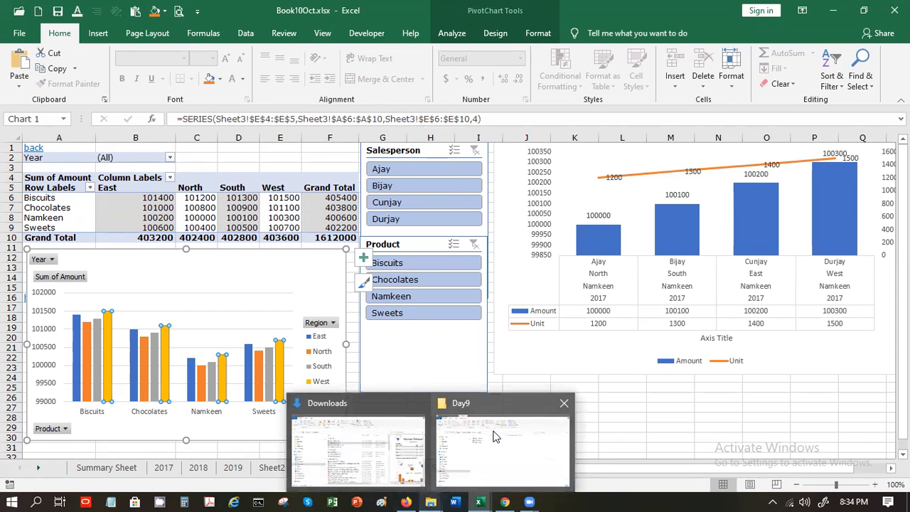
click(366, 448)
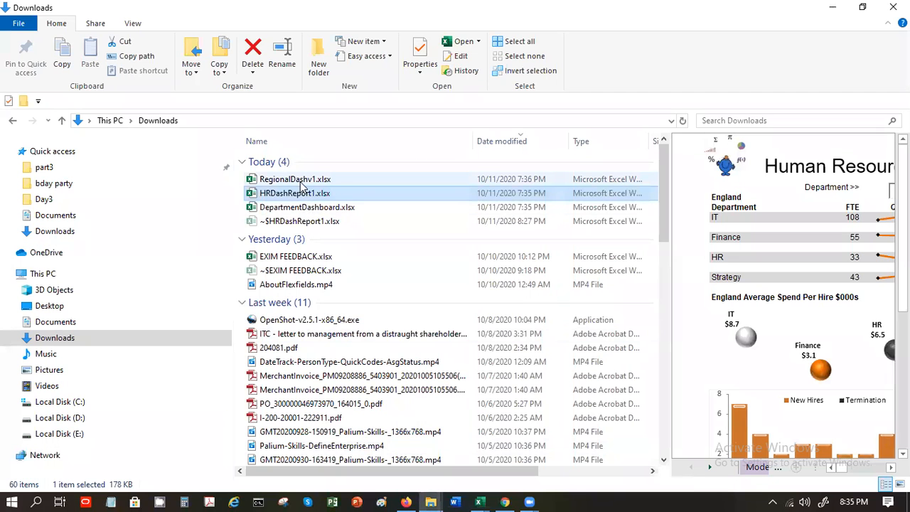
click(308, 208)
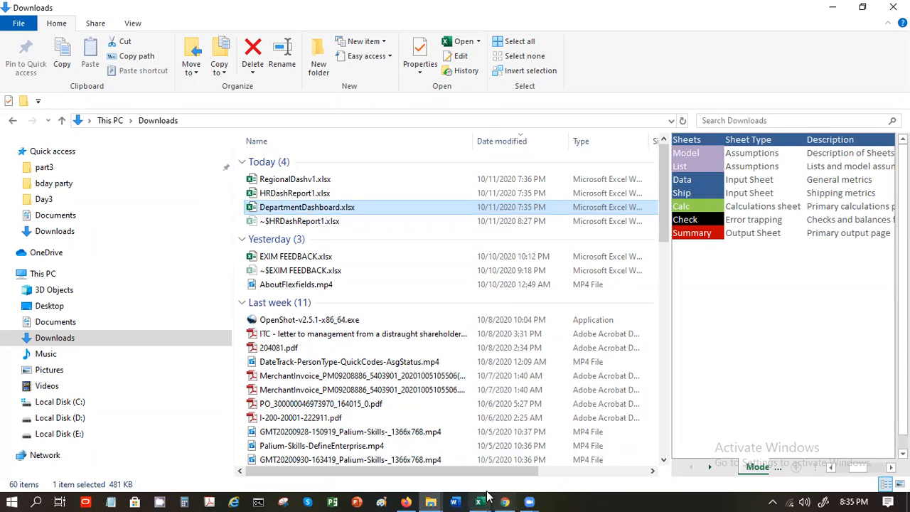
mouse_move(488, 498)
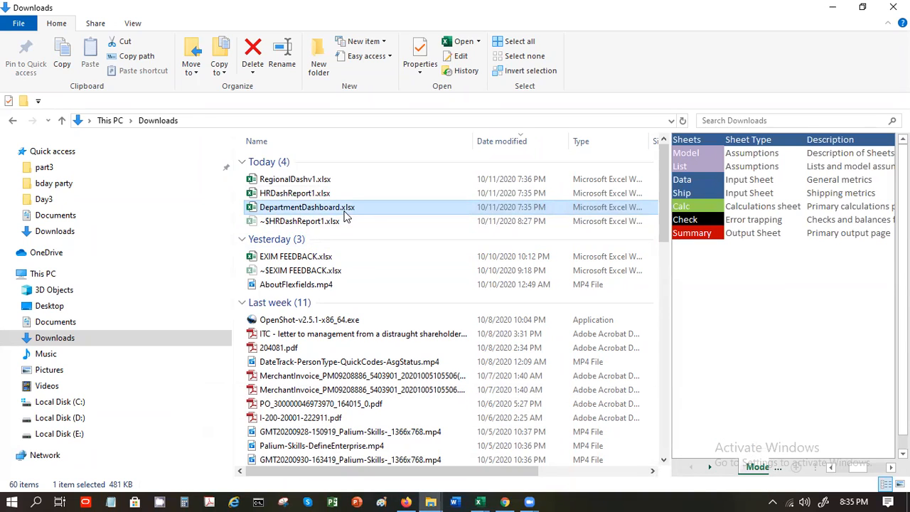
double_click(346, 216)
mouse_move(478, 502)
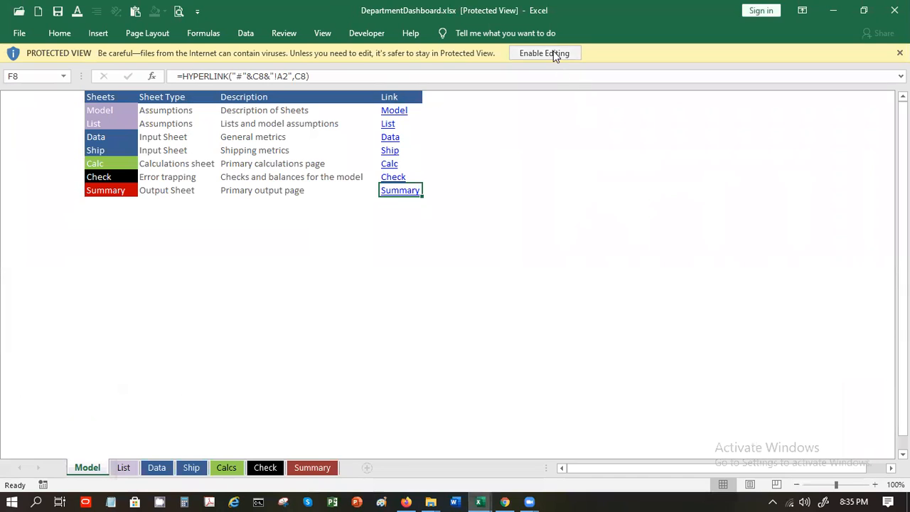
- Enable editing of the DepartmentDashboard.xlsx workbook and go to its Summary sheet
click(556, 56)
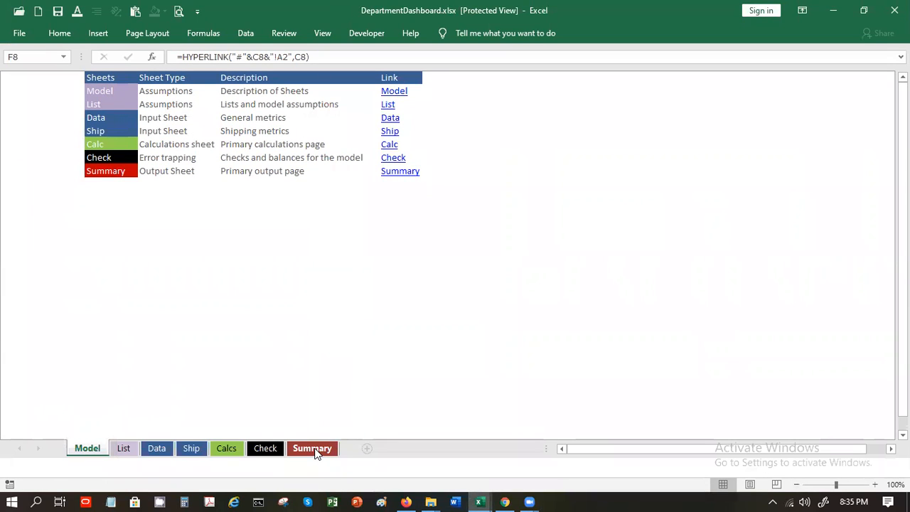
click(314, 447)
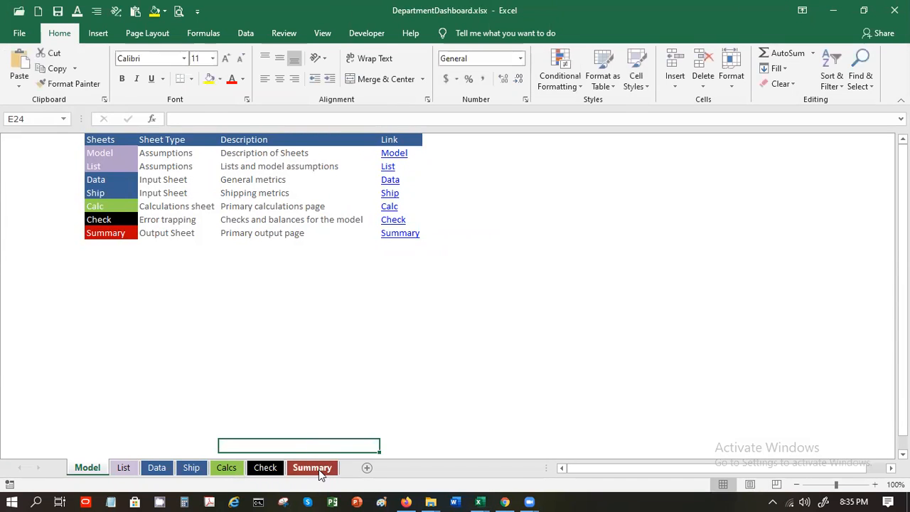
click(318, 468)
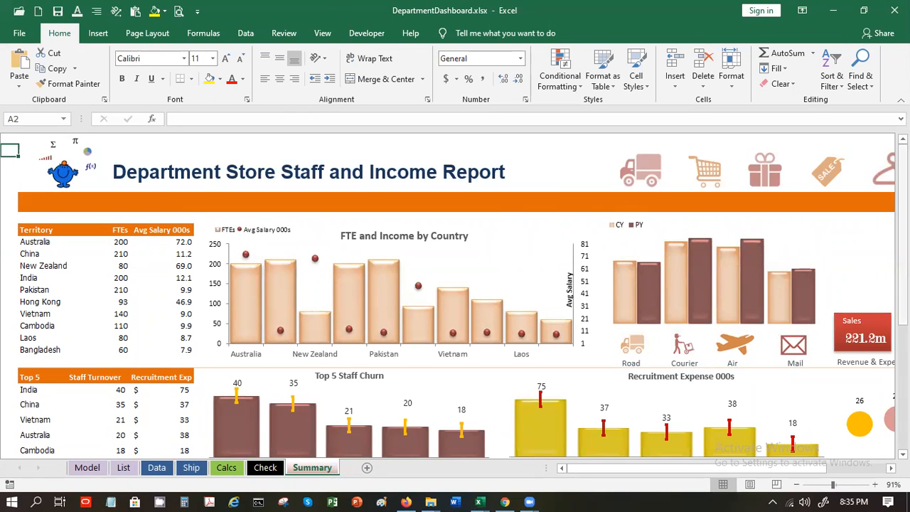
- Look over the Summary dashboard and compare the FTE and Income by Country chart with the Territory table's FTEs and Avg Salary 000s columns
scroll(456, 296, down, 3)
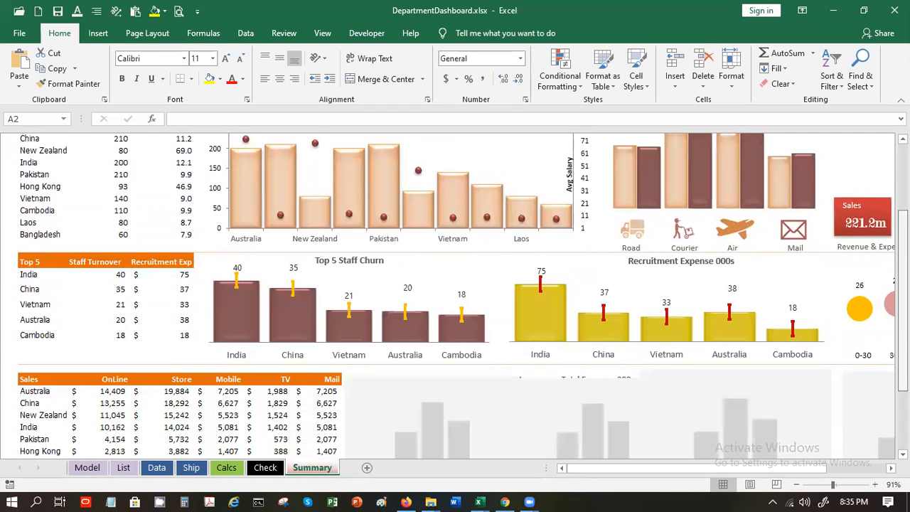
scroll(455, 295, down, 3)
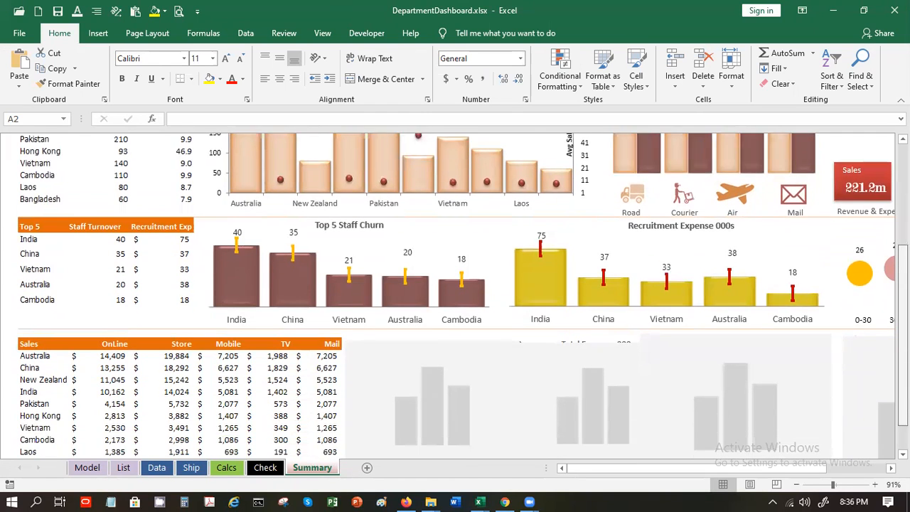
scroll(455, 296, up, 6)
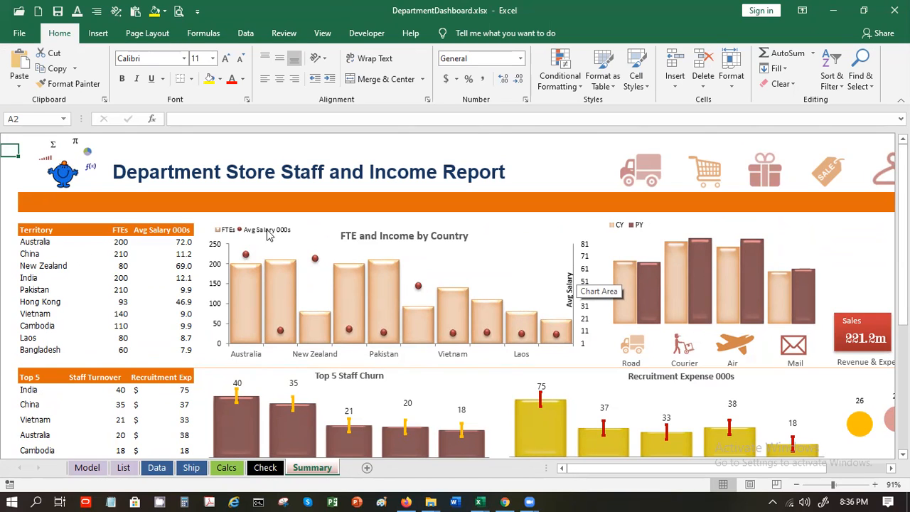
click(349, 232)
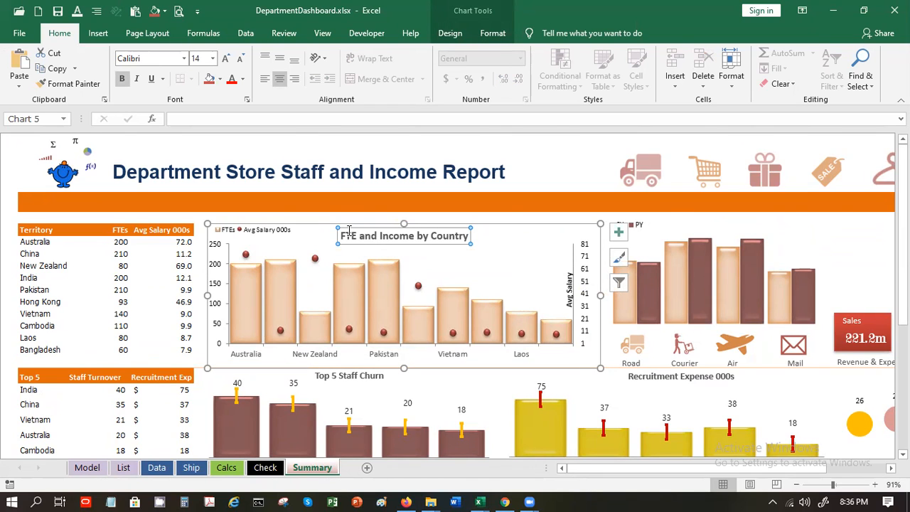
click(130, 231)
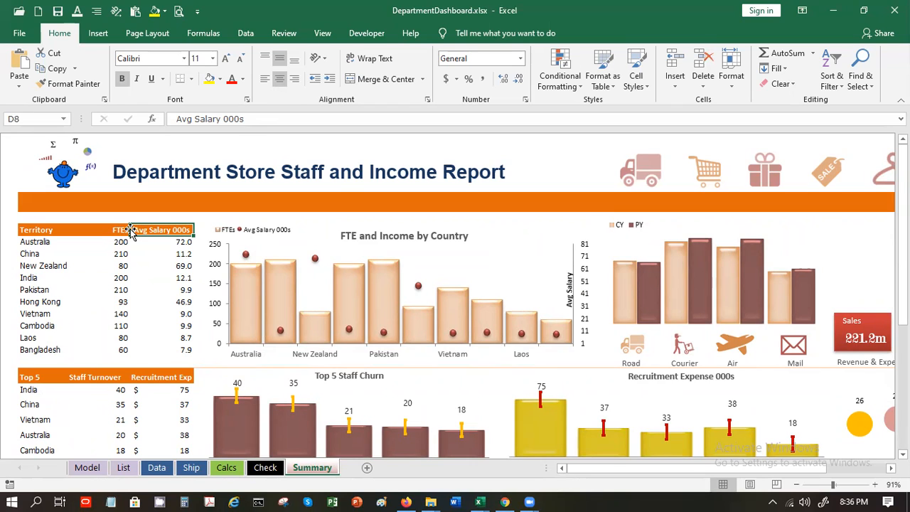
mouse_move(247, 262)
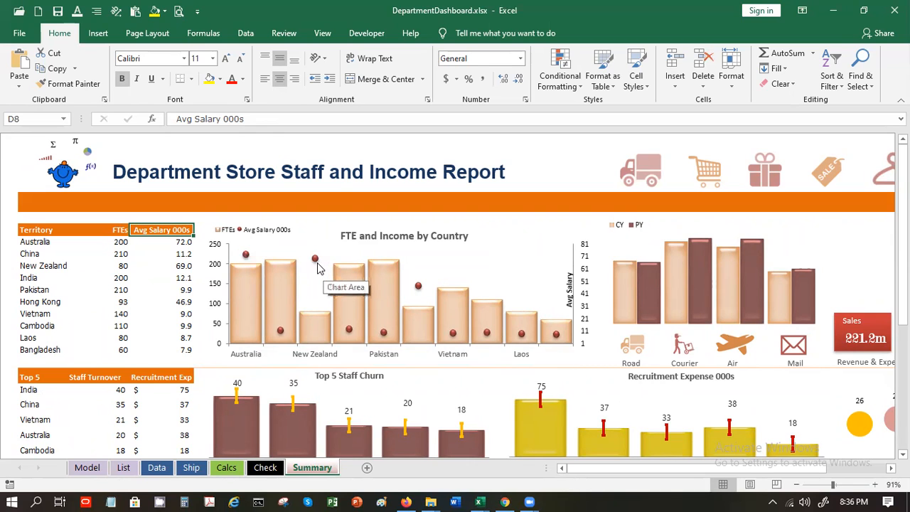
click(450, 253)
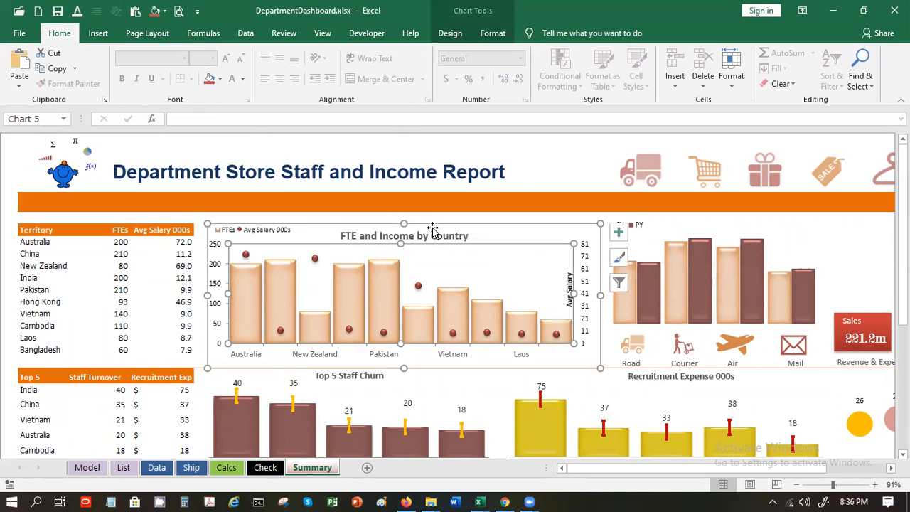
- Check the combo chart type settings of the FTE and Income by Country chart, including the type used for Avg Salary 000s
right_click(433, 230)
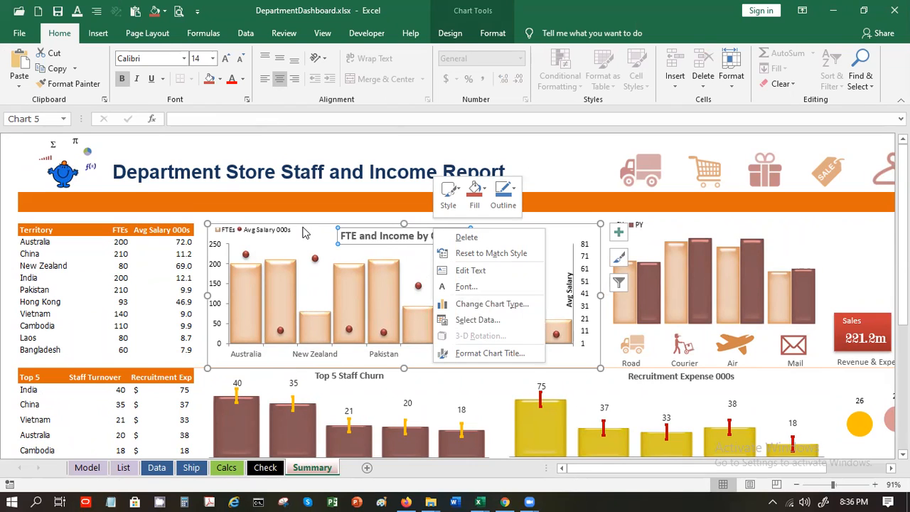
click(303, 225)
right_click(303, 225)
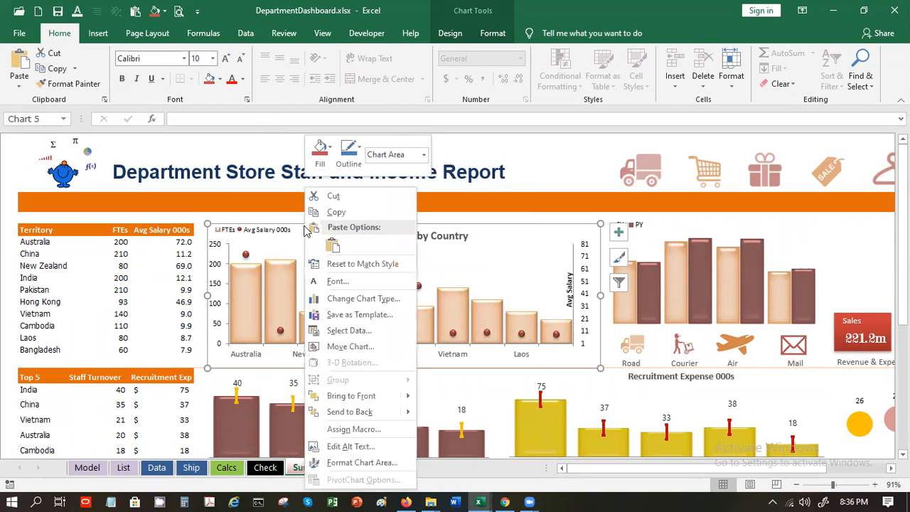
click(366, 305)
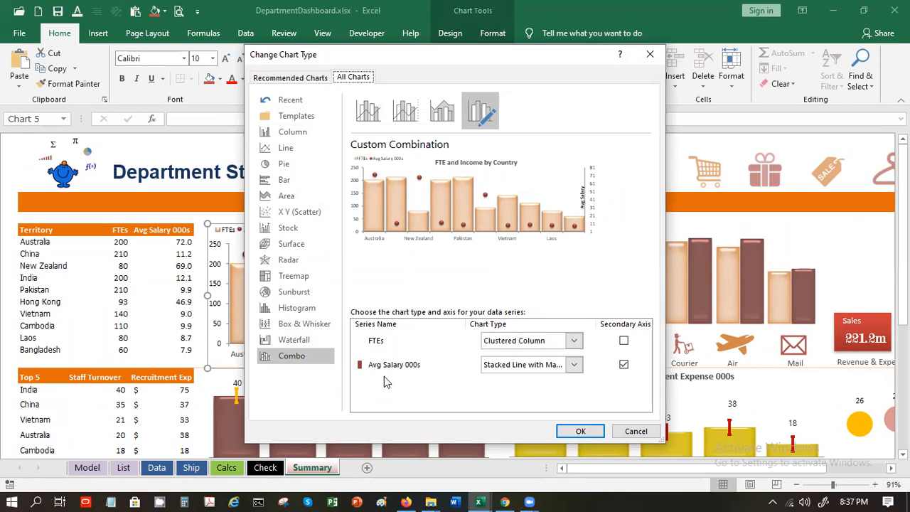
click(574, 365)
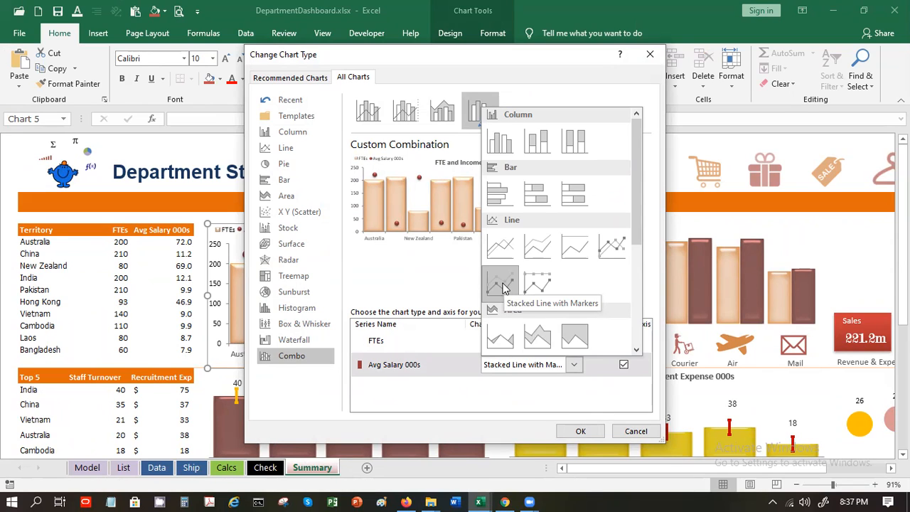
click(590, 434)
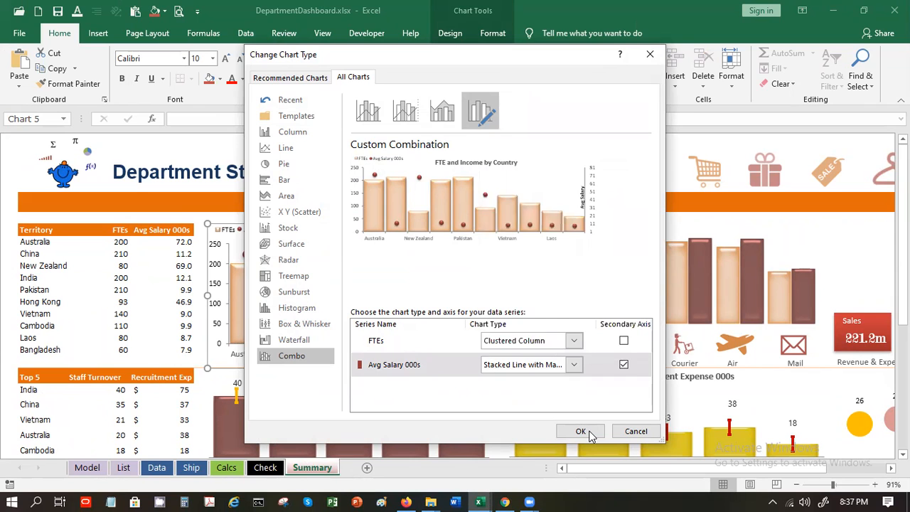
click(581, 431)
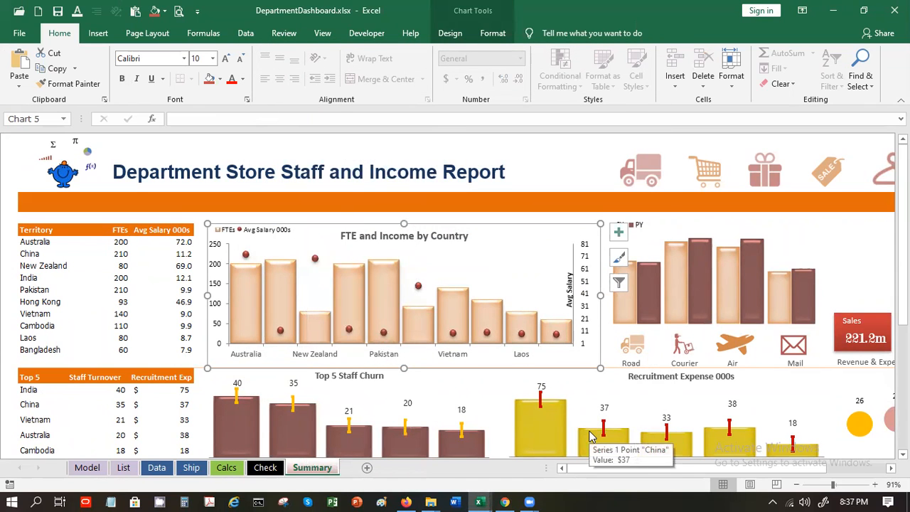
- Copy the Territory, FTEs and Avg Salary 000s table to cell I2 on Sheet2 of Copy of Book112.xlsx
drag(50, 231, 160, 353)
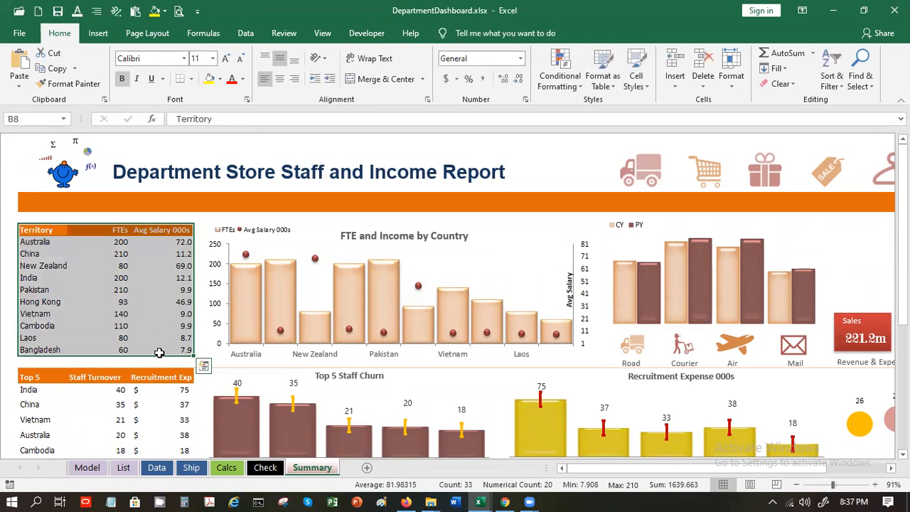
key(ctrl+c)
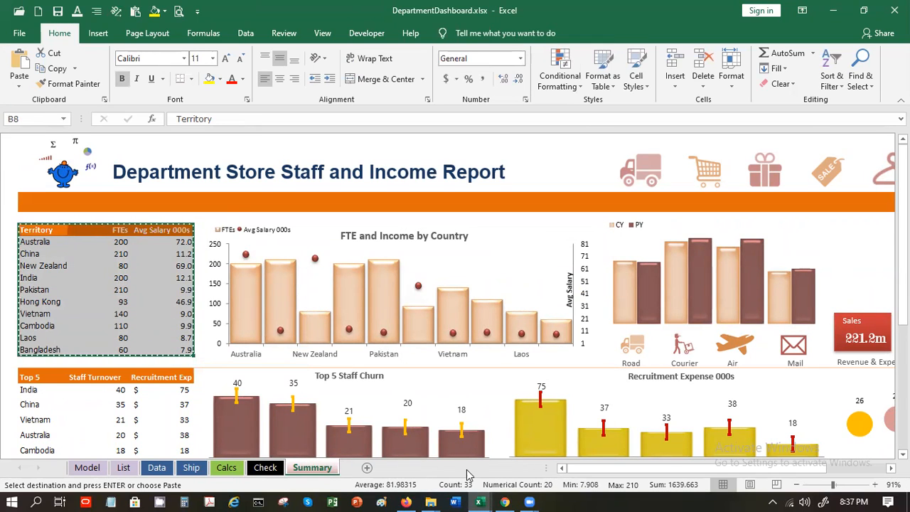
mouse_move(479, 502)
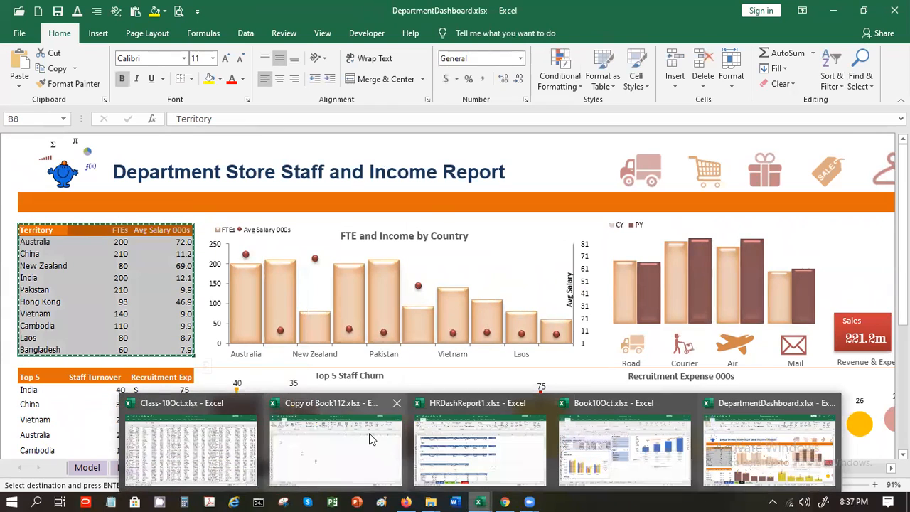
click(369, 433)
click(422, 156)
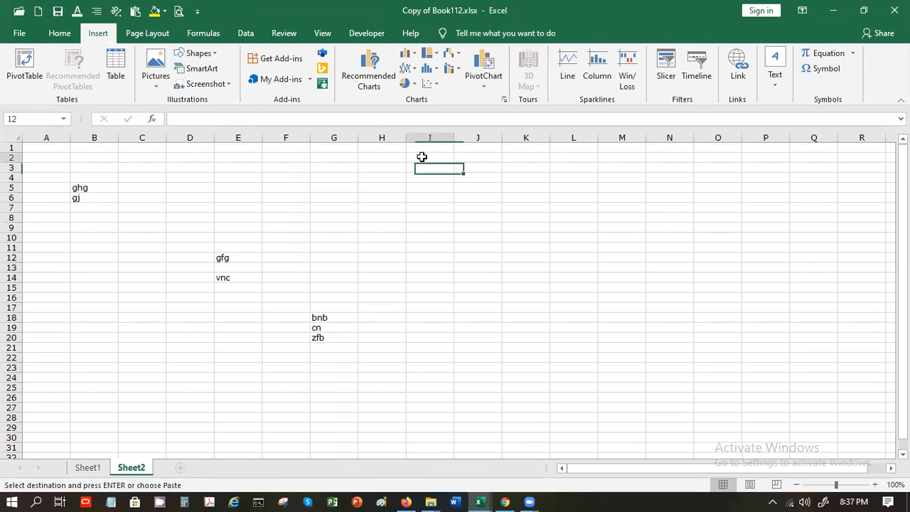
key(ctrl+v)
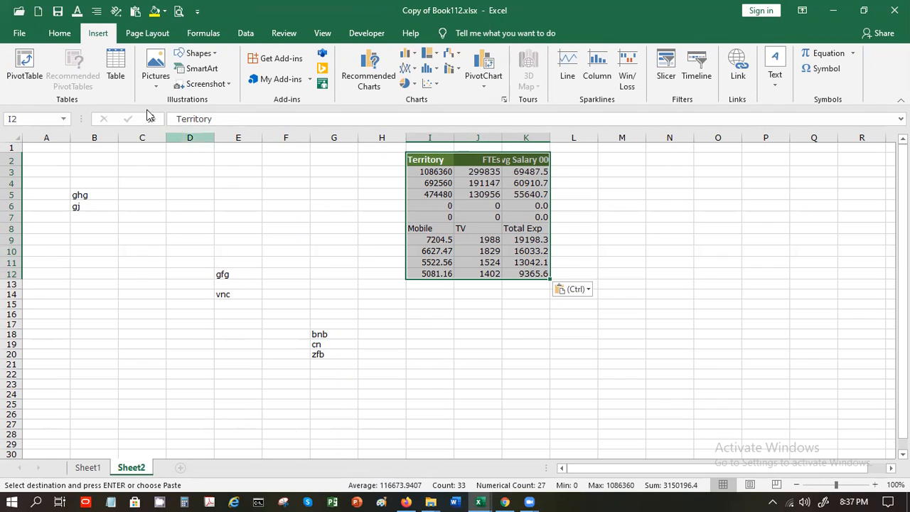
- Paste the copied Territory table again at I2 as values only
click(60, 33)
click(19, 80)
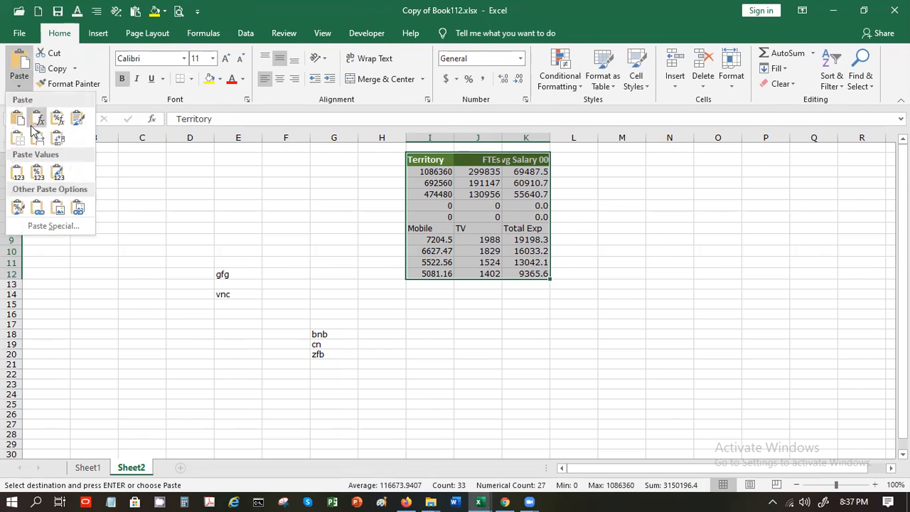
click(17, 172)
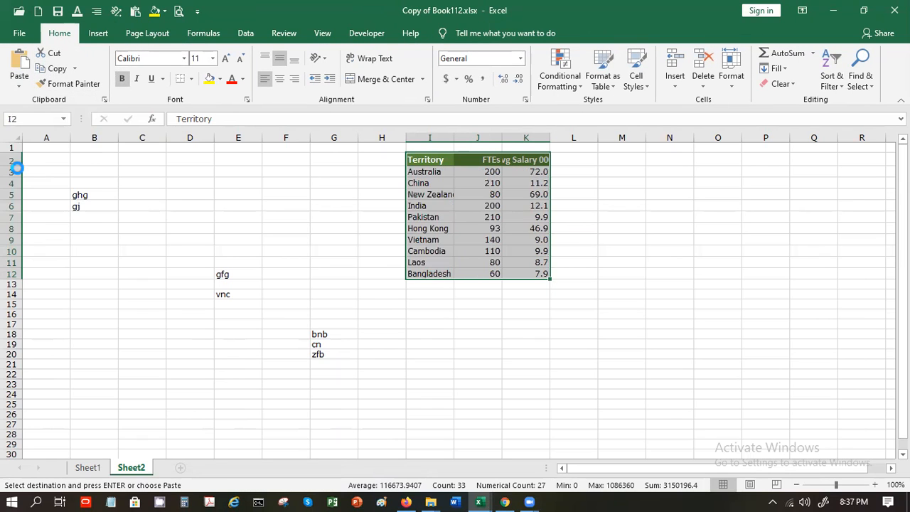
click(491, 303)
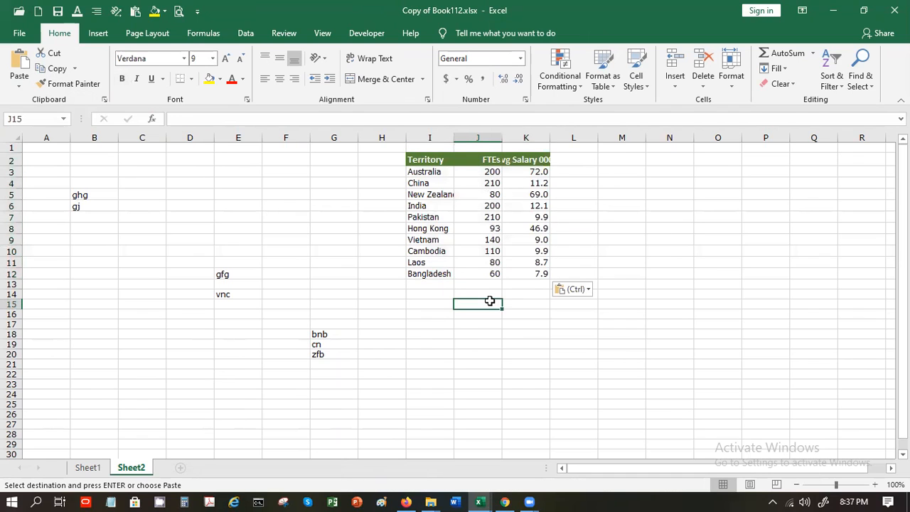
- Insert a combo chart of the pasted Territory table with FTEs as Clustered Column and Avg Salary 000s as Stacked Line with Markers
drag(433, 161, 519, 261)
drag(431, 160, 524, 269)
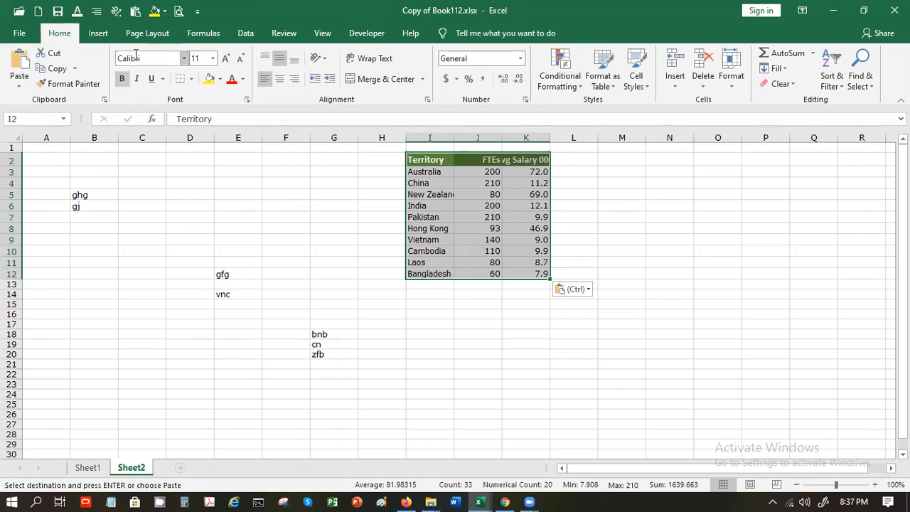
click(248, 36)
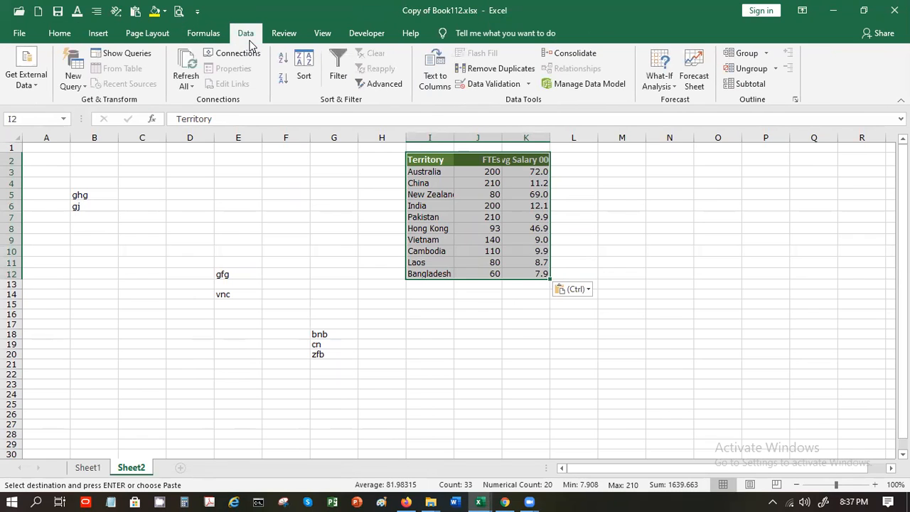
click(97, 34)
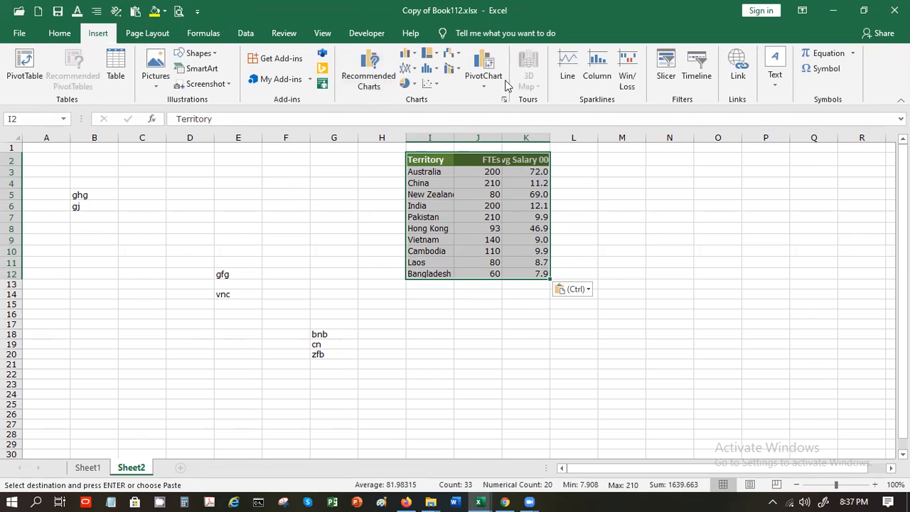
click(384, 69)
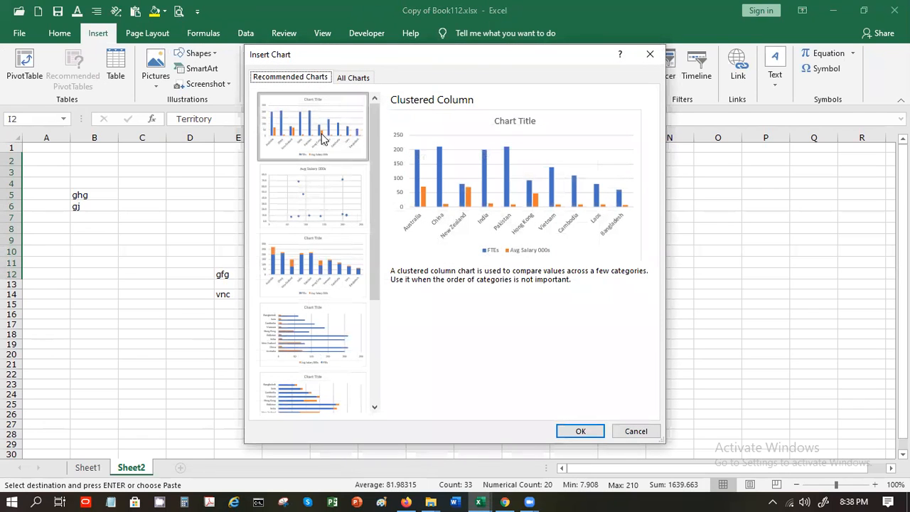
click(352, 78)
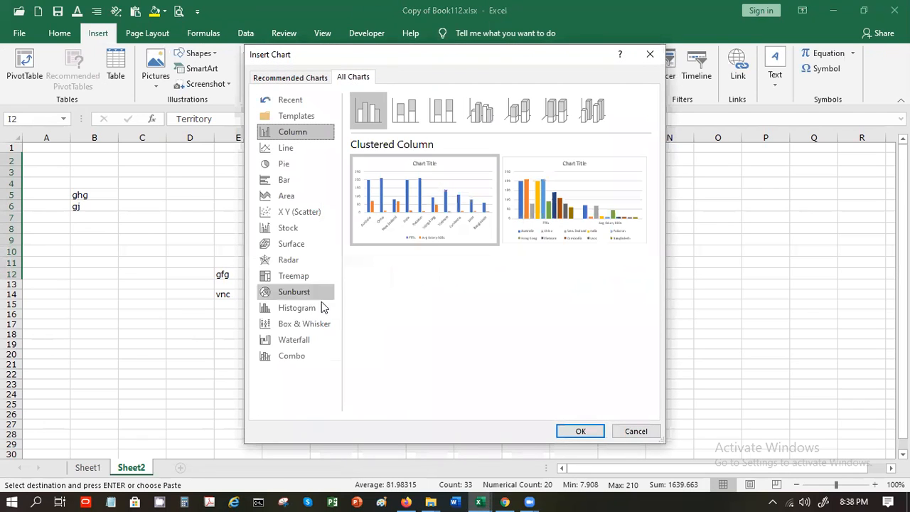
click(293, 356)
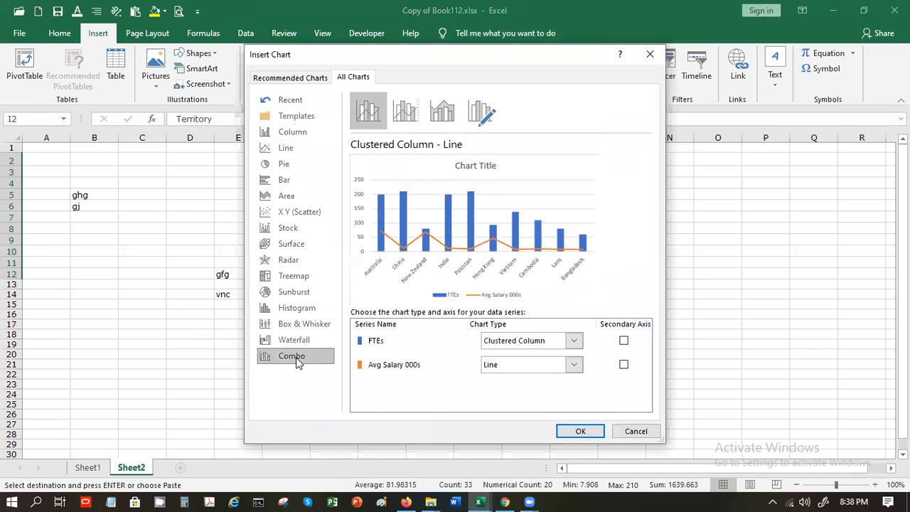
click(520, 366)
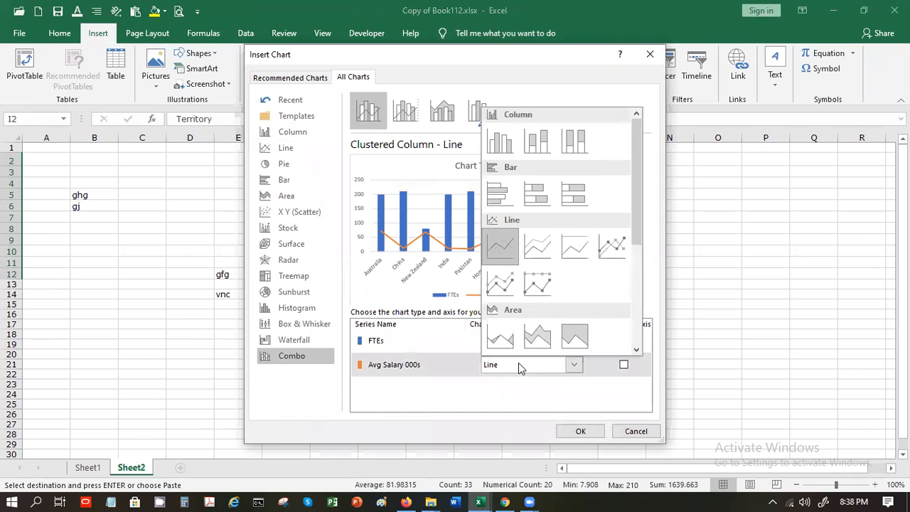
click(503, 293)
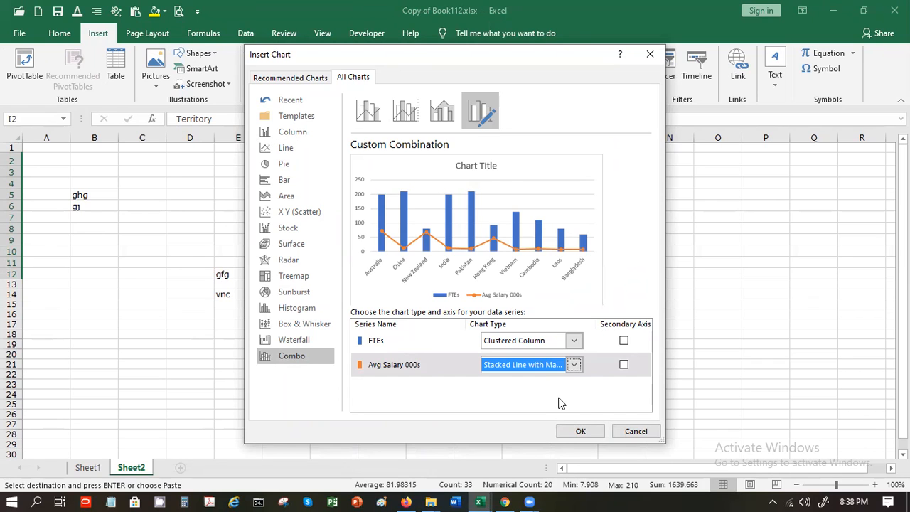
click(579, 432)
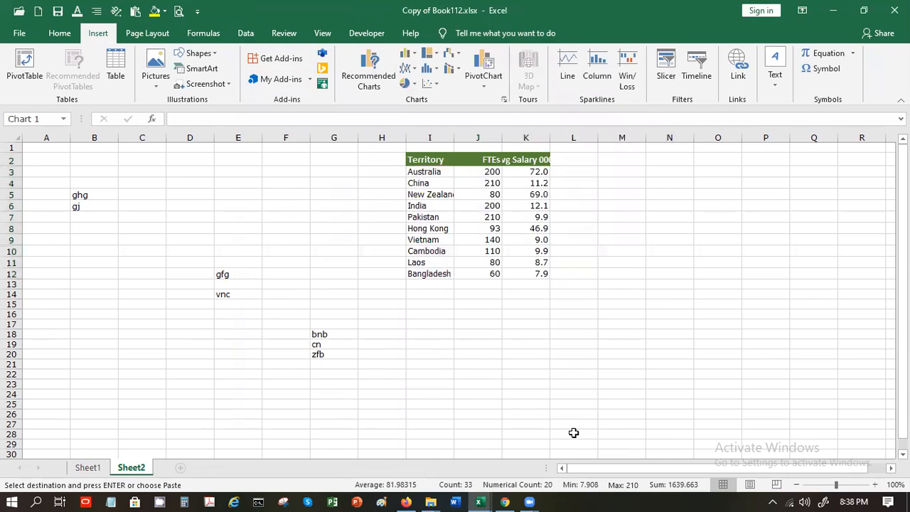
- Try to move the new combo chart aside, and undo the displacement of its chart title
drag(468, 213, 265, 223)
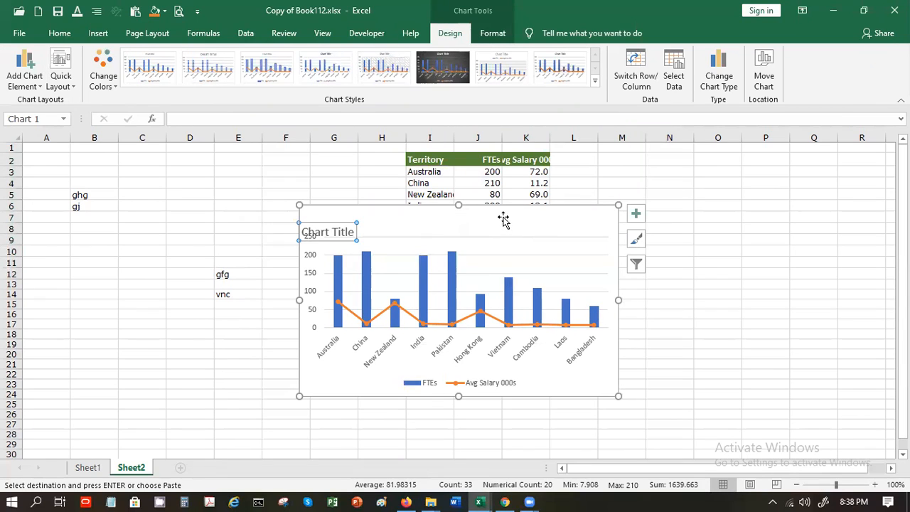
key(ctrl+z)
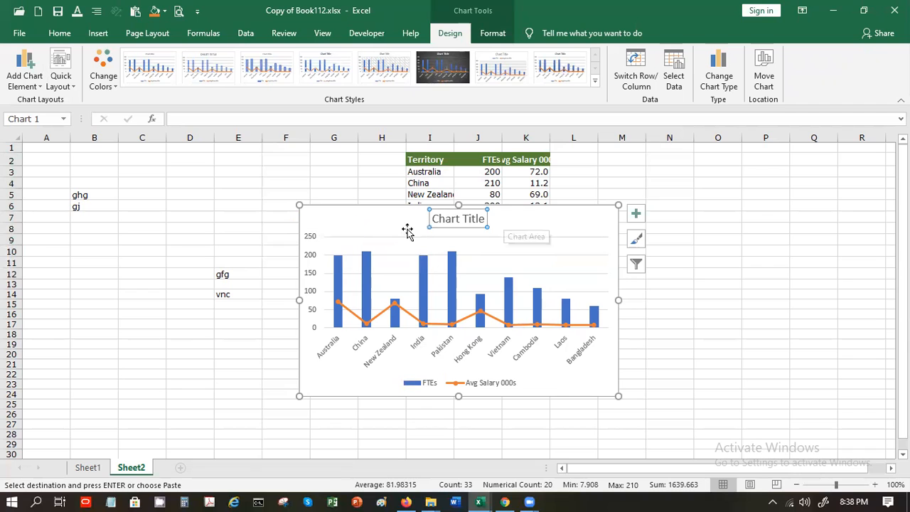
- Move the combo chart beside the Territory table so the table's data is fully uncovered, around columns B to H
drag(369, 211, 132, 190)
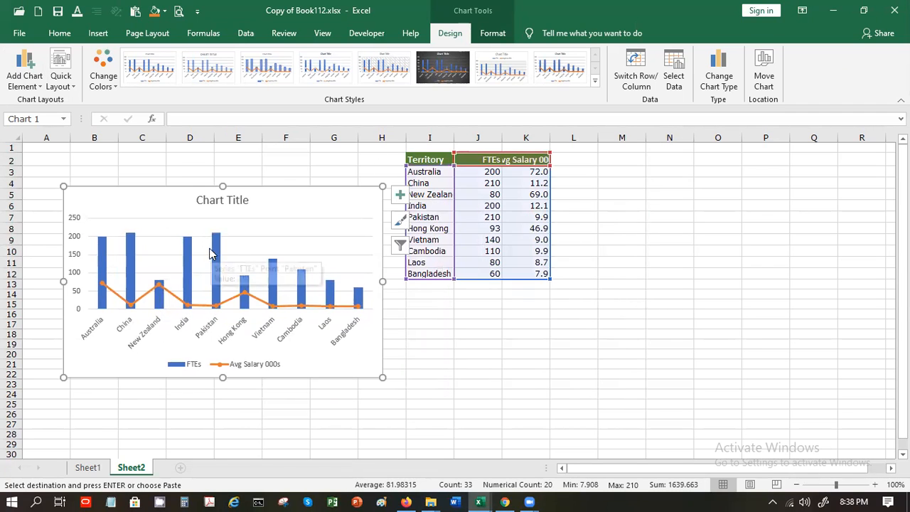
right_click(193, 185)
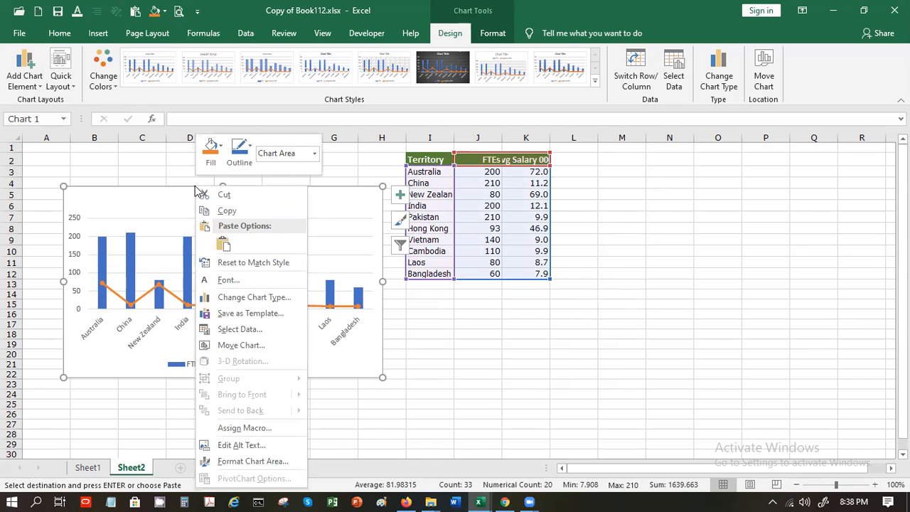
click(595, 82)
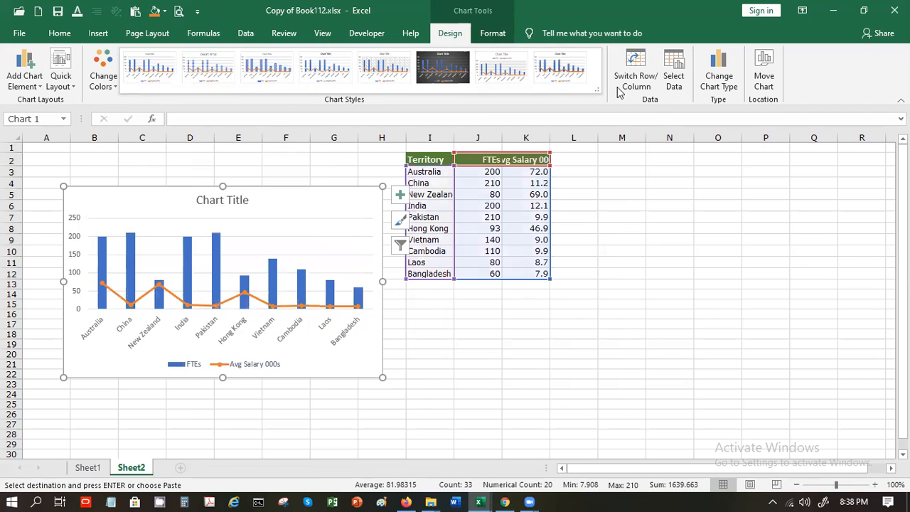
- Change the combo chart's FTEs series to Stacked Column and deselect the chart
click(715, 84)
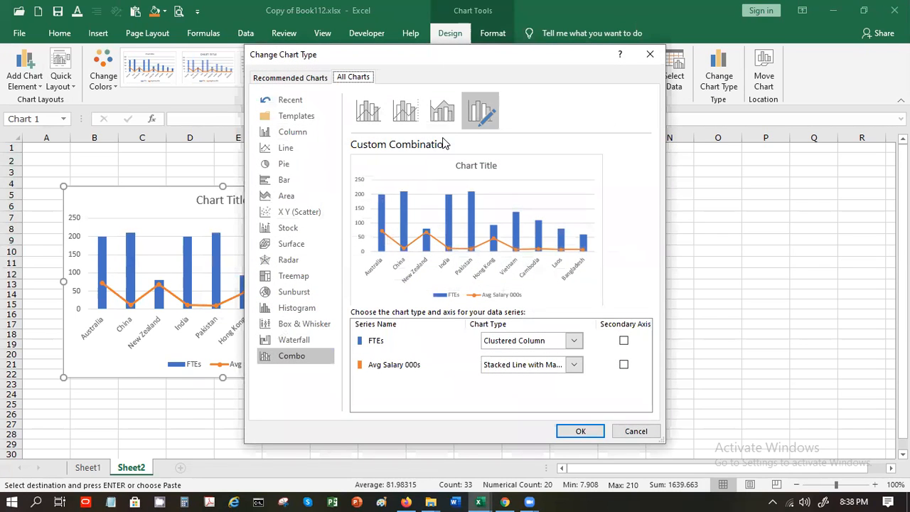
click(575, 344)
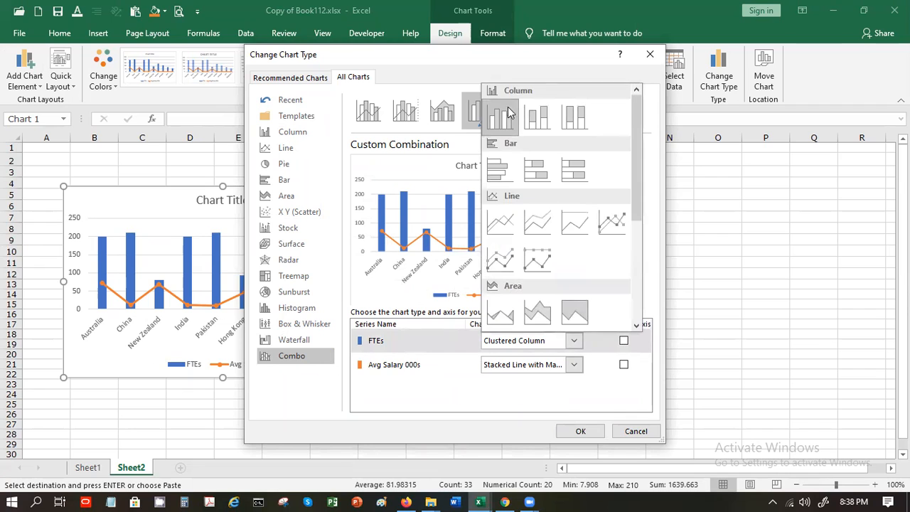
click(533, 122)
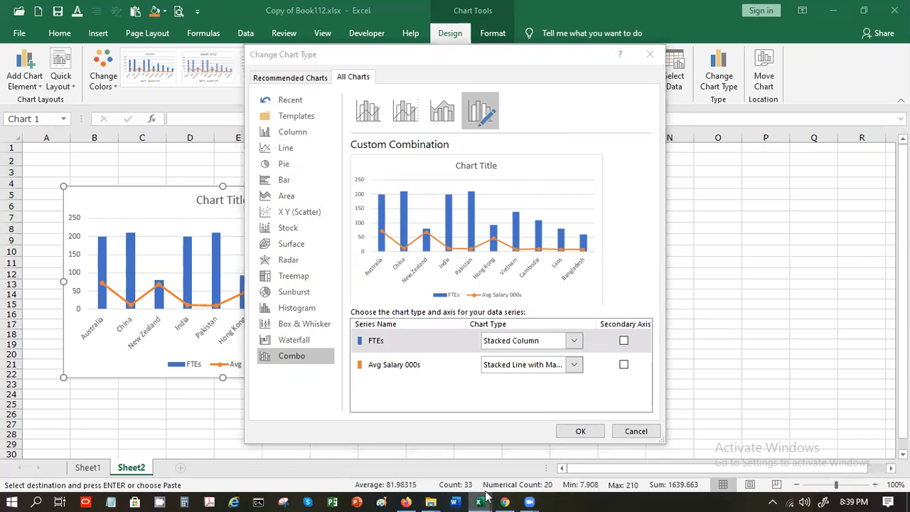
click(581, 431)
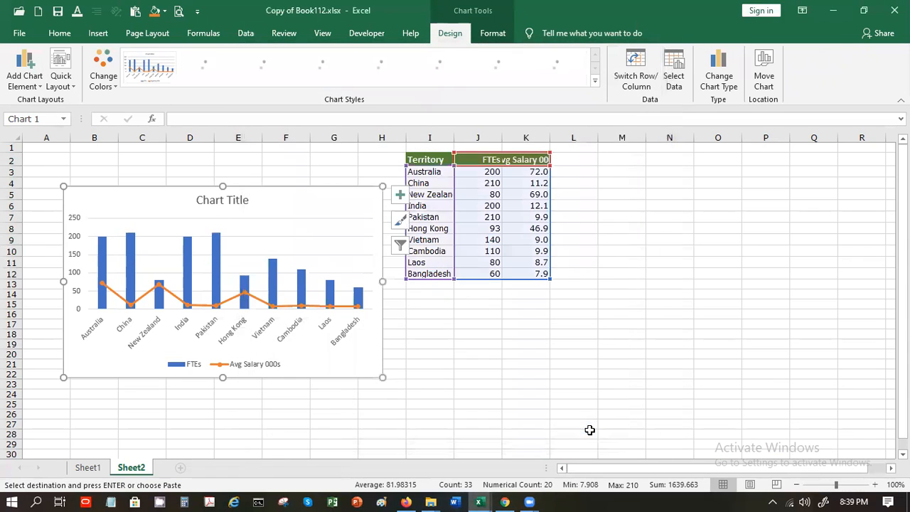
click(491, 347)
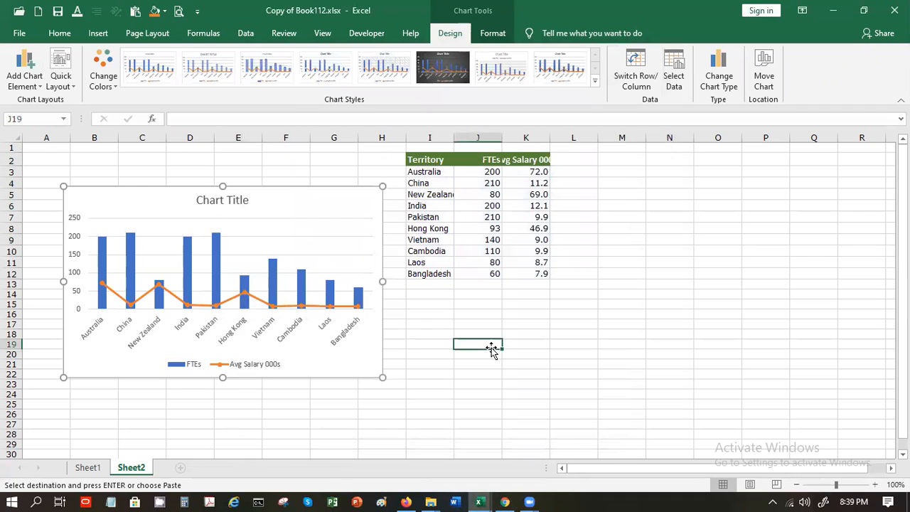
- Switch to DepartmentDashboard.xlsx to examine the FTE and Income by Country chart's marker styling, and return to Copy of Book112.xlsx
click(481, 500)
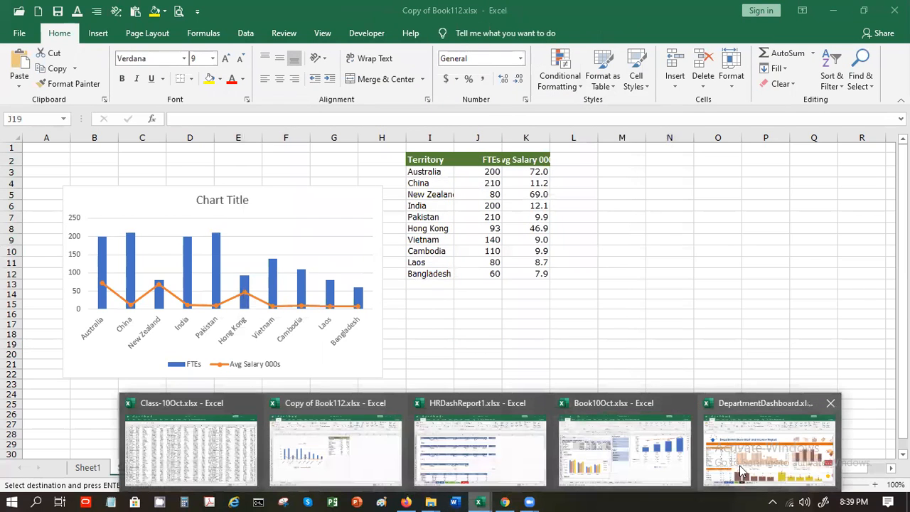
click(741, 470)
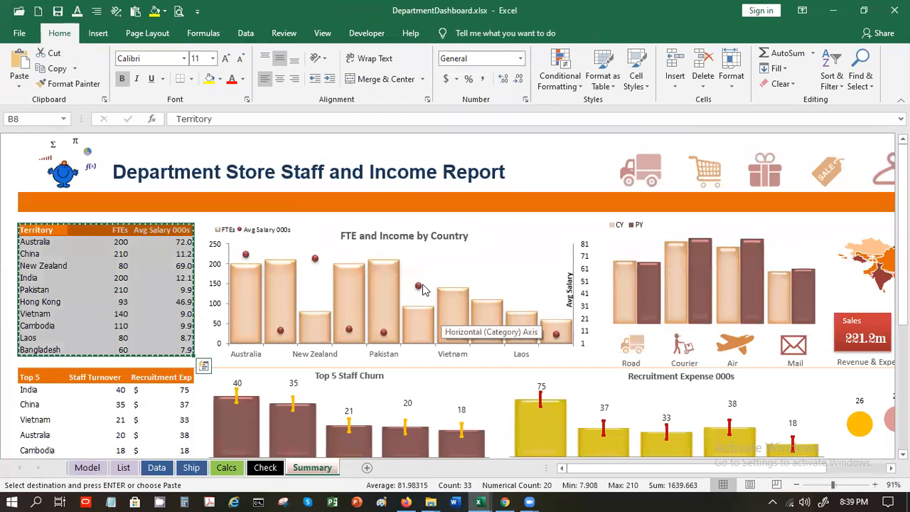
mouse_move(348, 333)
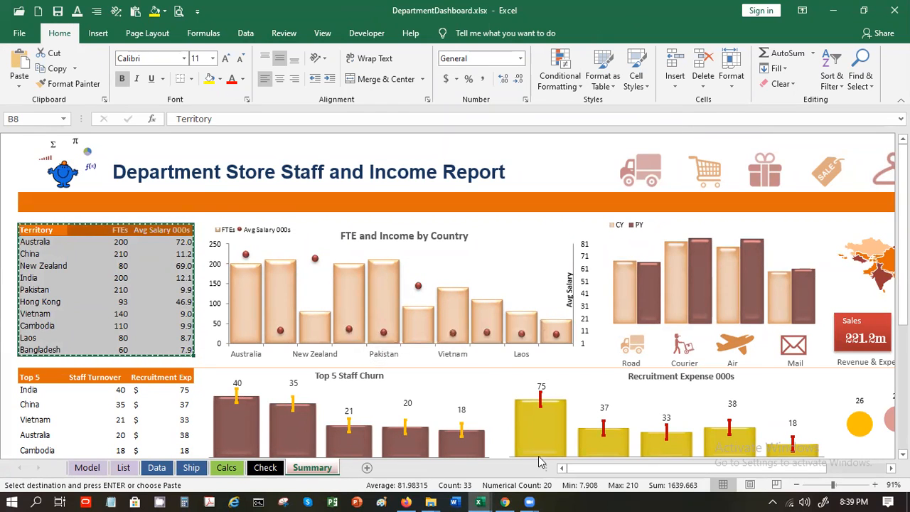
mouse_move(504, 494)
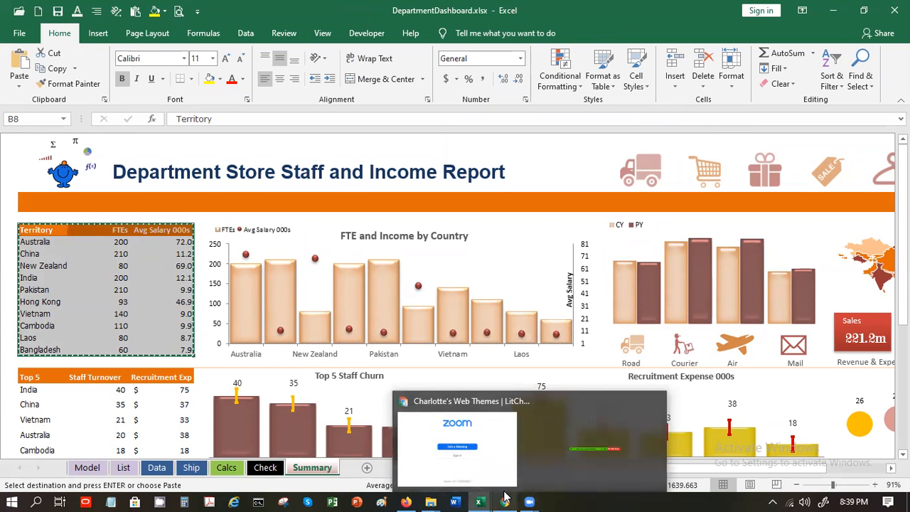
mouse_move(479, 502)
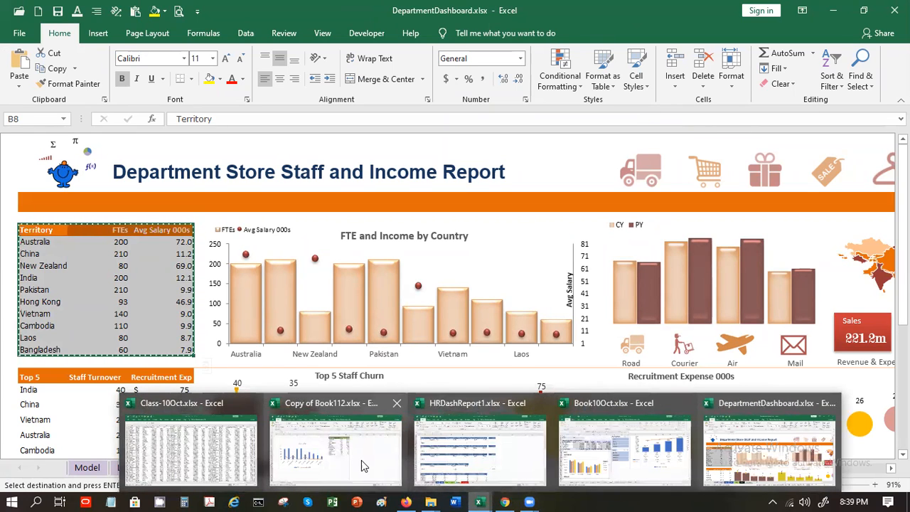
click(361, 463)
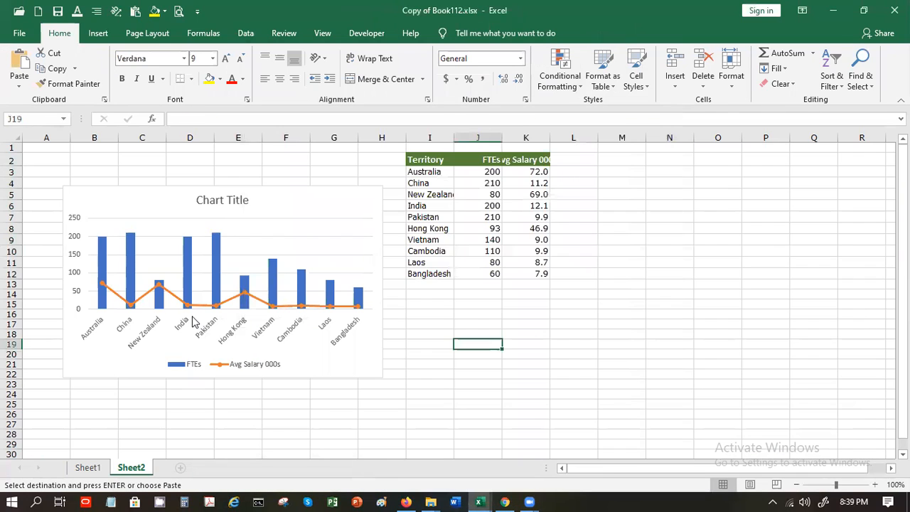
- Set the Avg Salary 000s series to No line, keeping only its markers
click(141, 299)
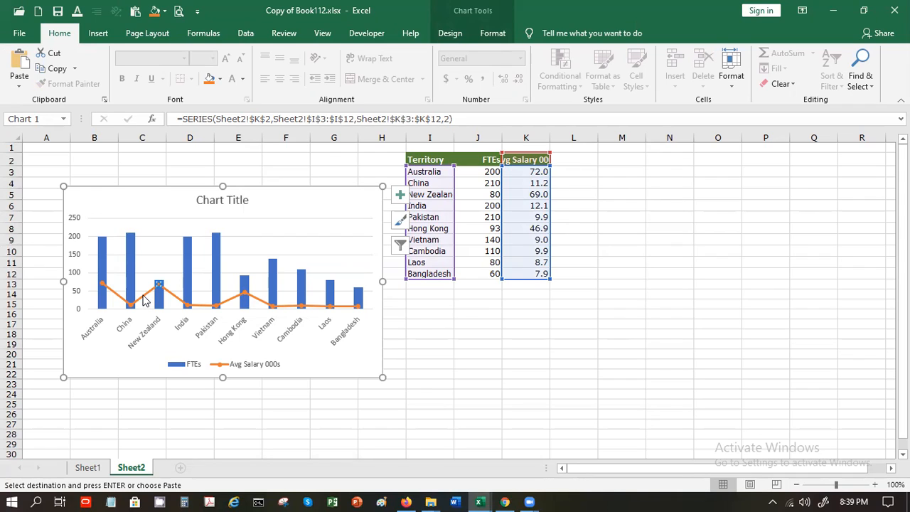
click(128, 412)
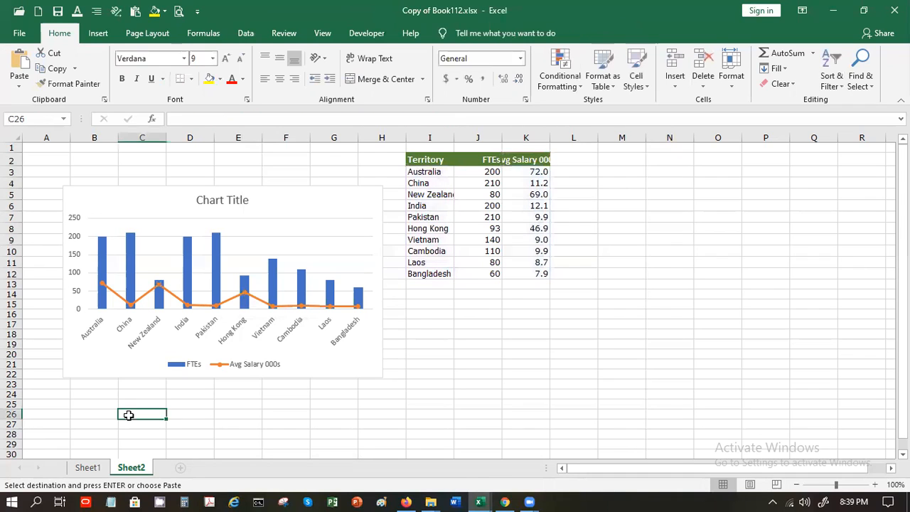
click(118, 301)
right_click(119, 301)
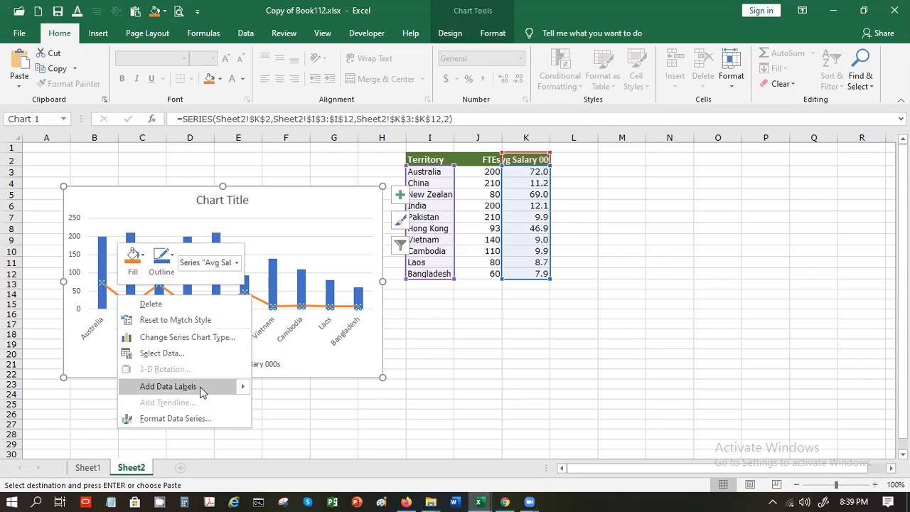
click(172, 418)
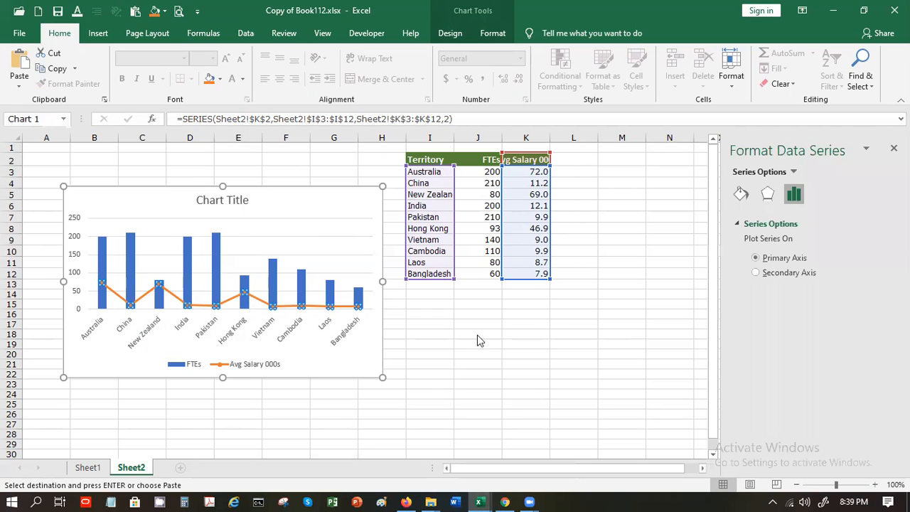
click(769, 195)
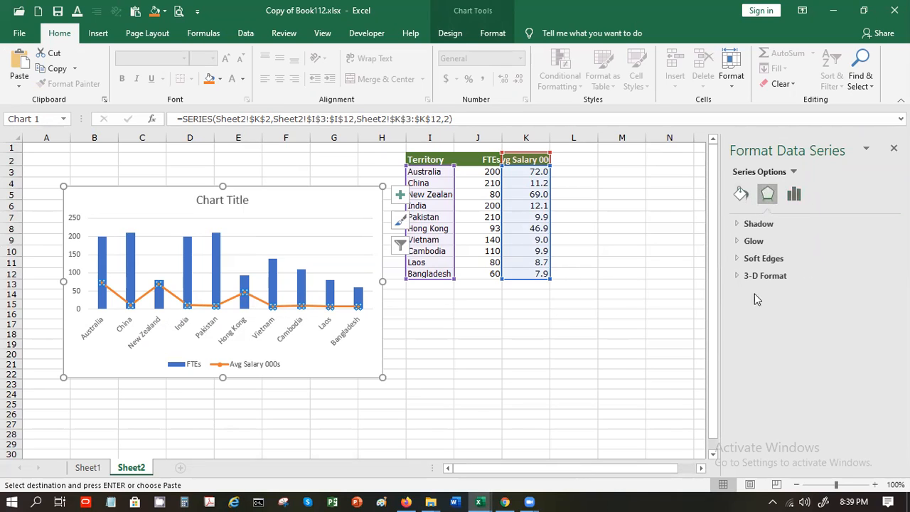
click(742, 199)
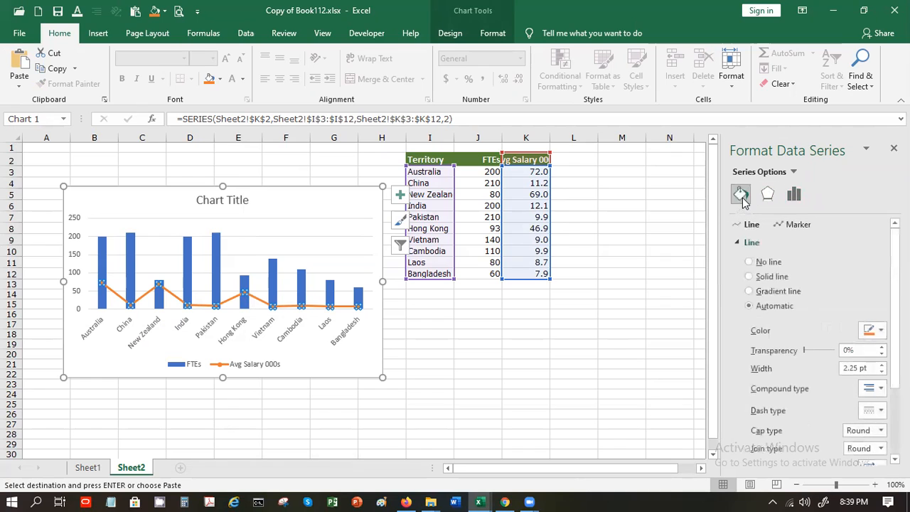
click(749, 263)
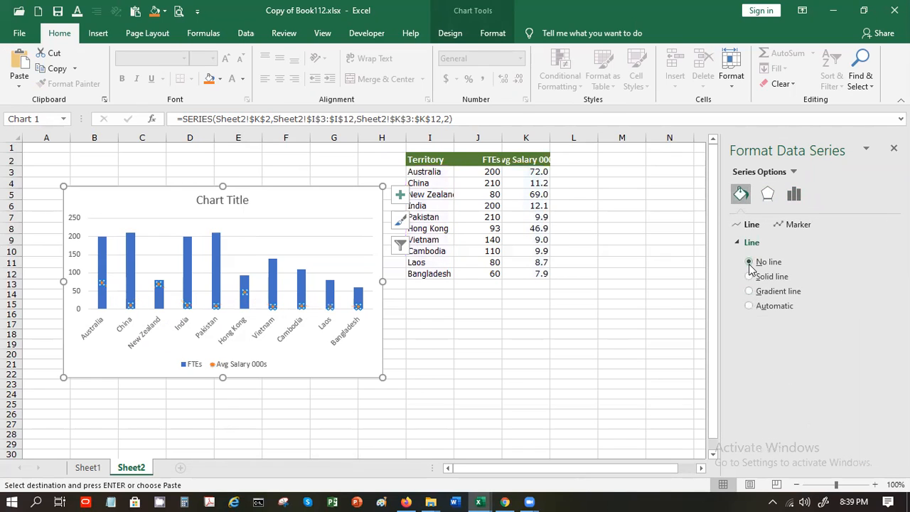
drag(526, 402, 525, 392)
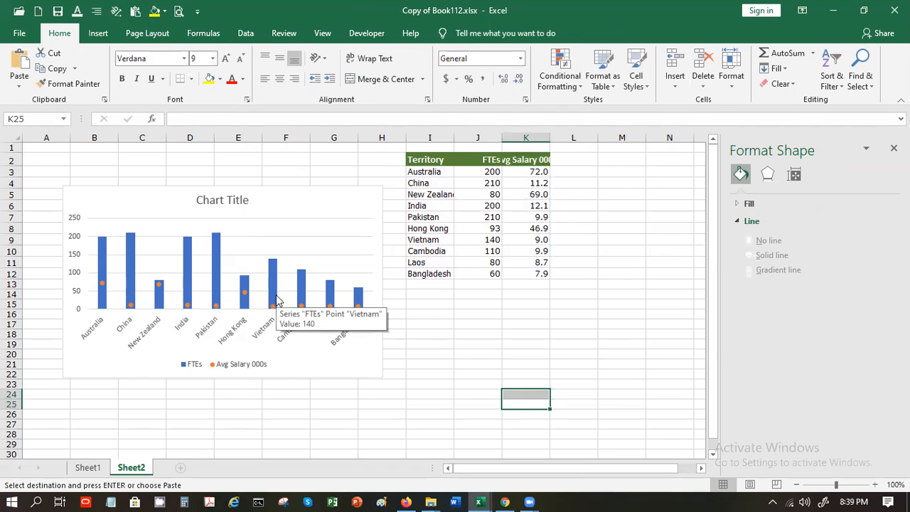
- Apply an angled top bevel, 6 pt wide and 6 pt high, to the FTEs columns and deselect the chart
click(103, 249)
click(103, 249)
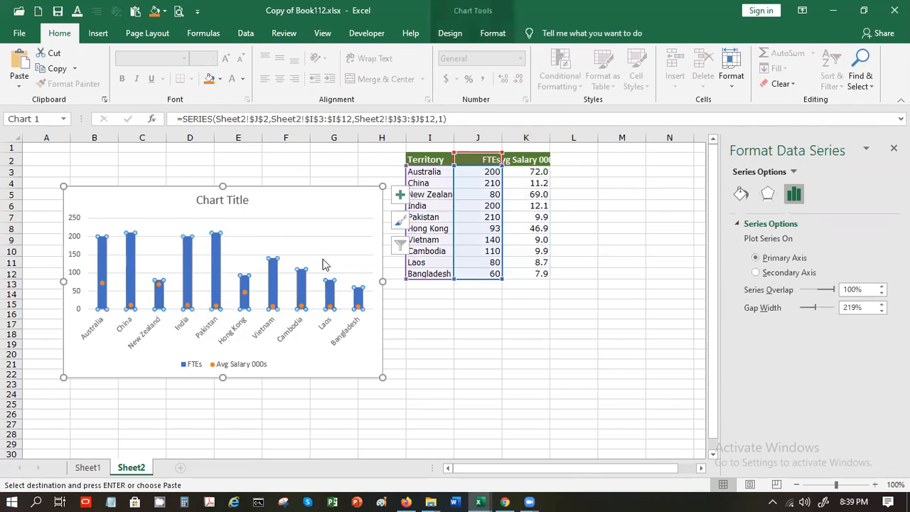
click(768, 197)
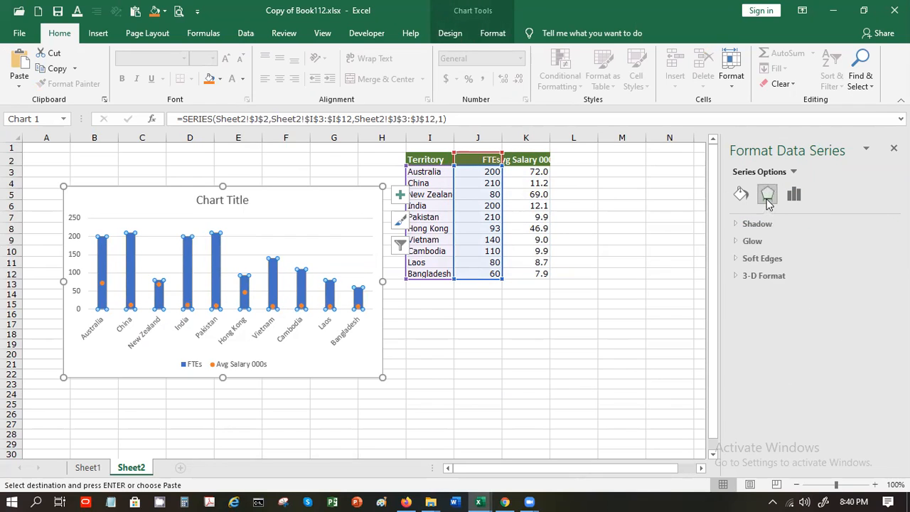
click(736, 277)
click(768, 317)
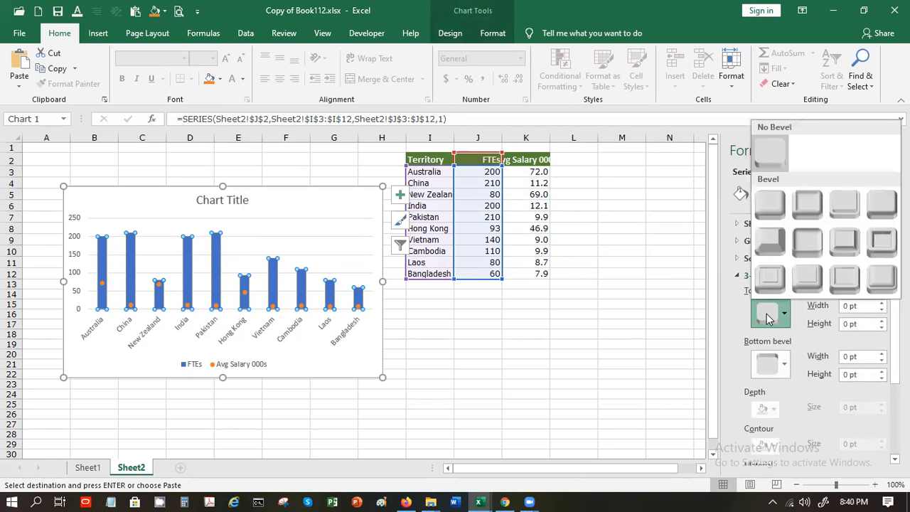
click(773, 236)
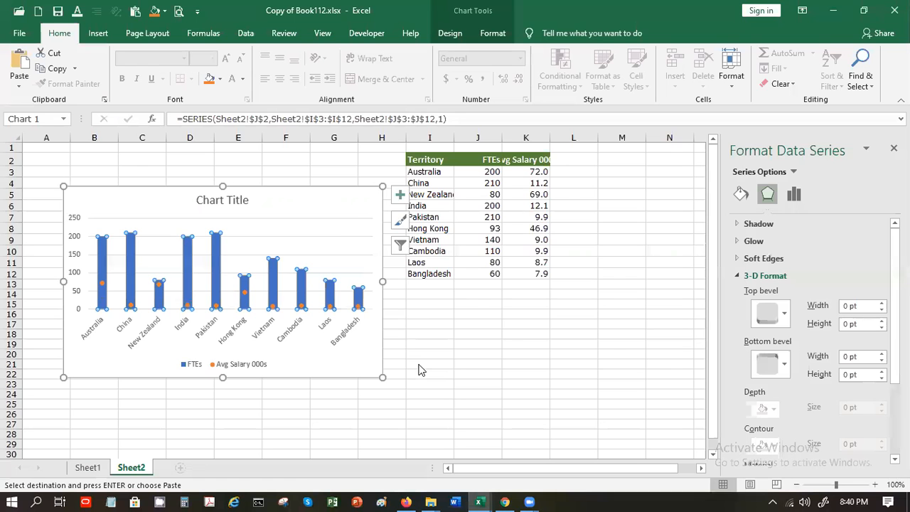
click(418, 364)
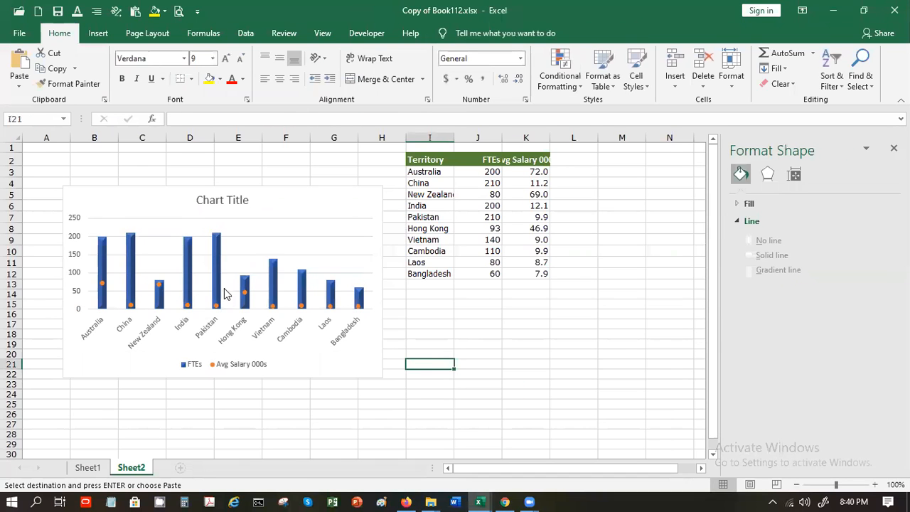
- Add a glow to the FTEs columns with a size of 24 pt and a transparency of 76%
mouse_move(219, 273)
click(187, 254)
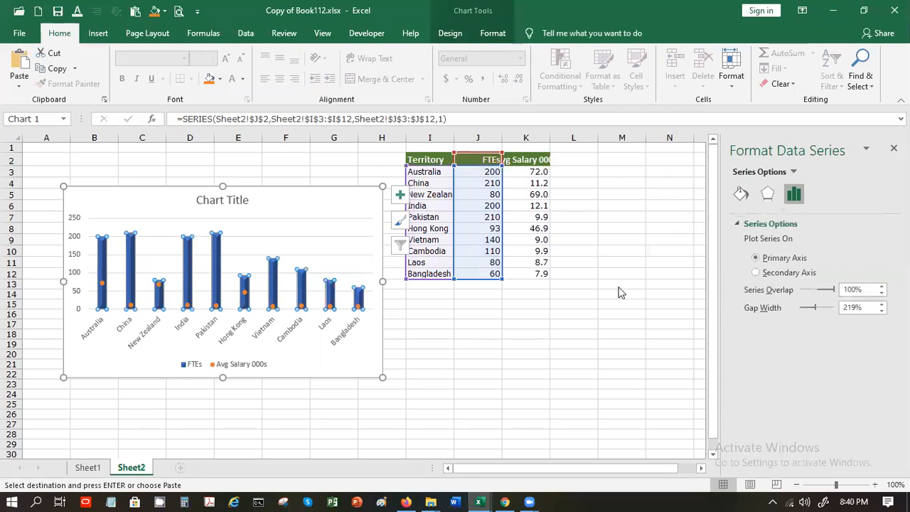
click(768, 193)
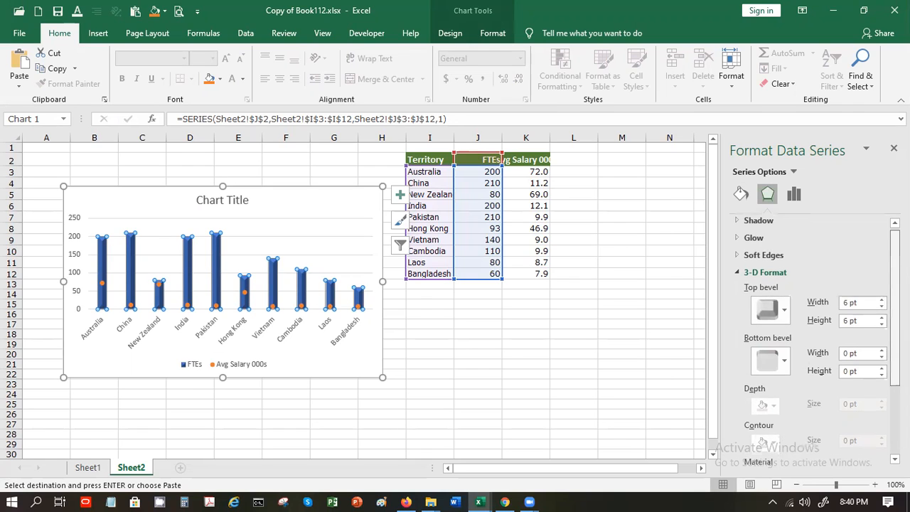
scroll(814, 341, down, 3)
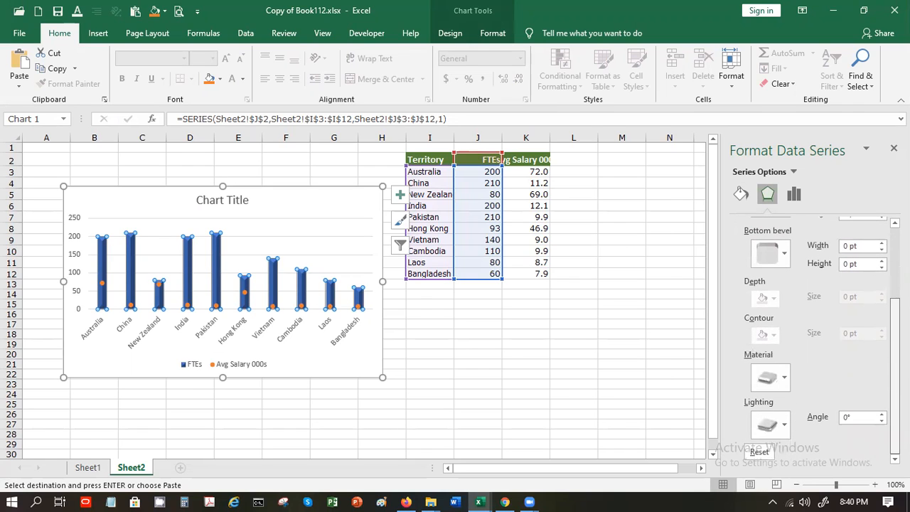
scroll(807, 291, up, 3)
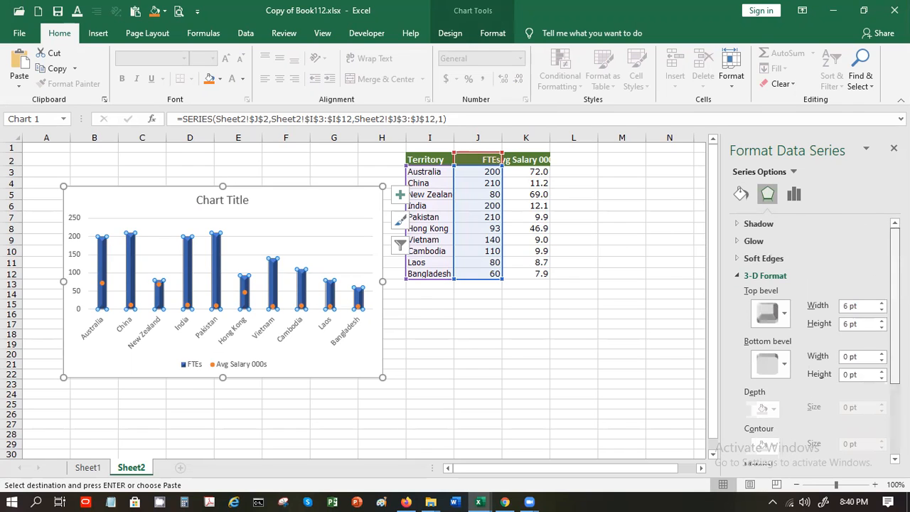
click(744, 242)
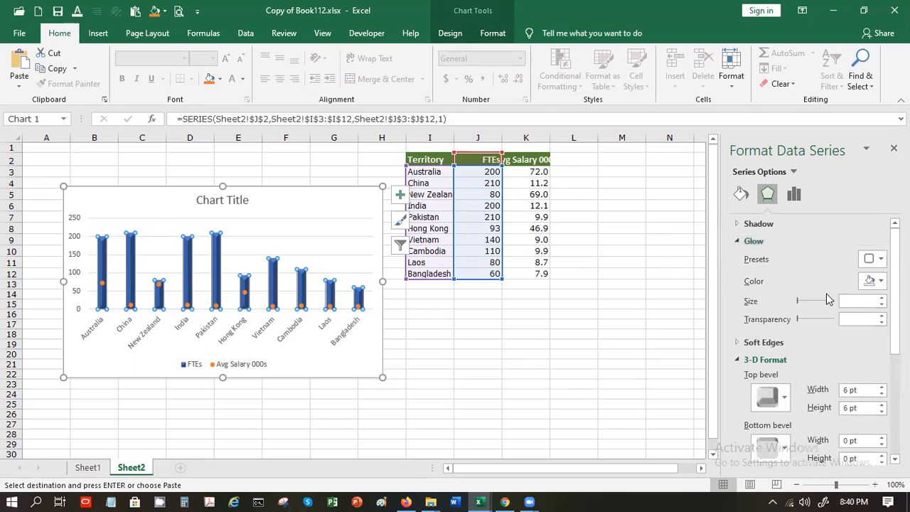
mouse_move(798, 301)
mouse_down()
mouse_move(813, 303)
mouse_move(804, 305)
mouse_up()
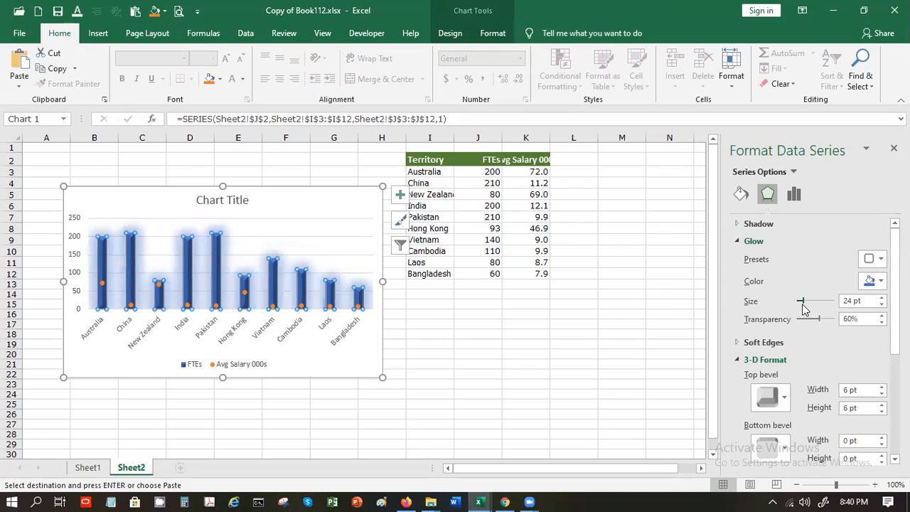
drag(818, 322, 824, 324)
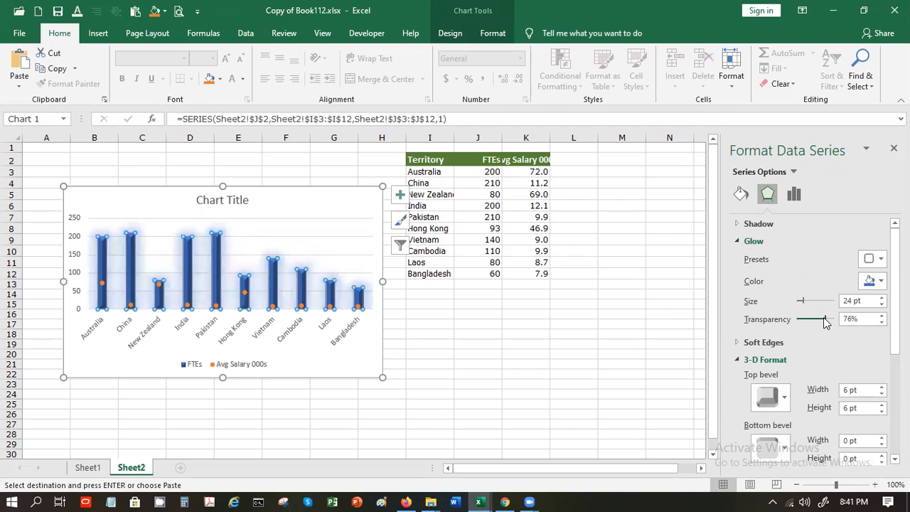
click(740, 243)
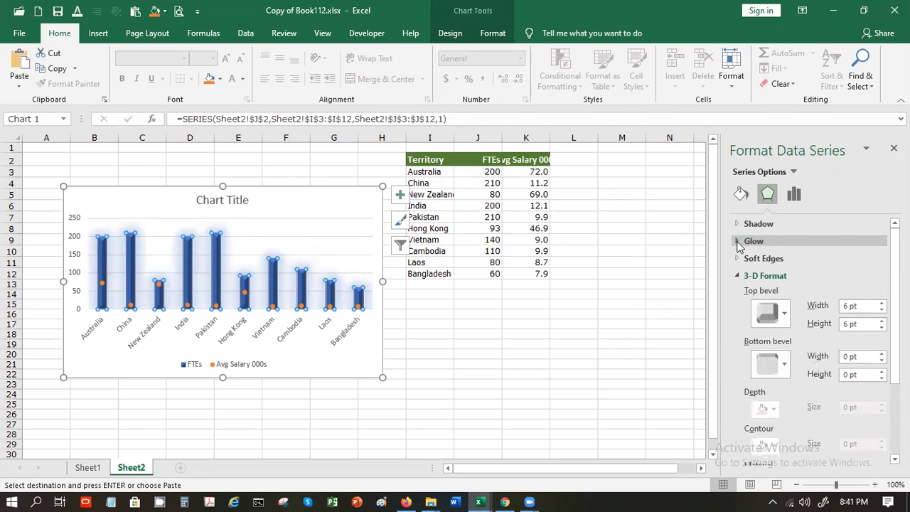
- Change the FTEs columns' top bevel to the first preset in the Bevel gallery and deselect the chart
click(769, 313)
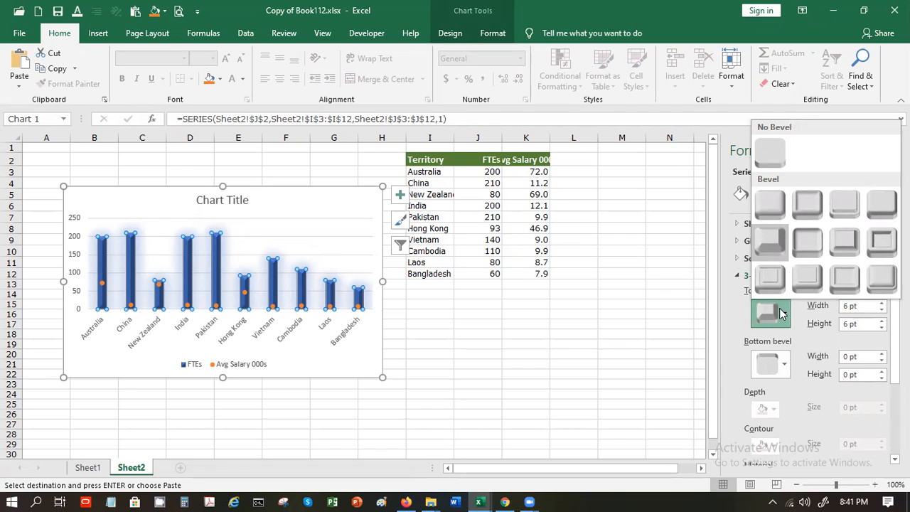
click(769, 197)
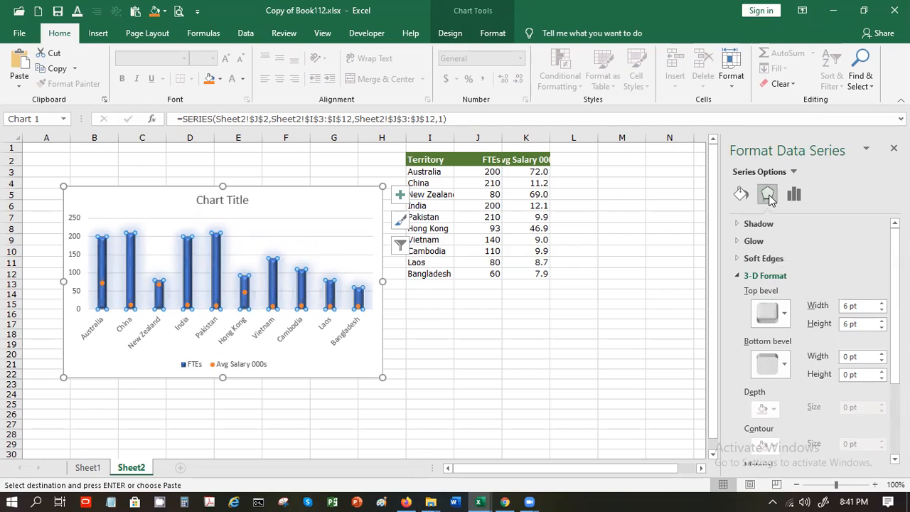
click(525, 378)
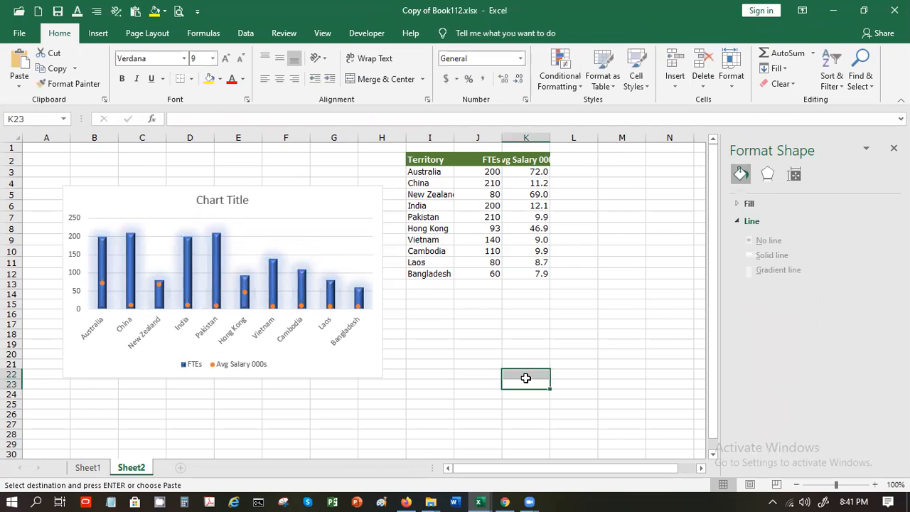
- Cut the FTEs and Avg Salary 000s combo chart from Sheet2
click(321, 365)
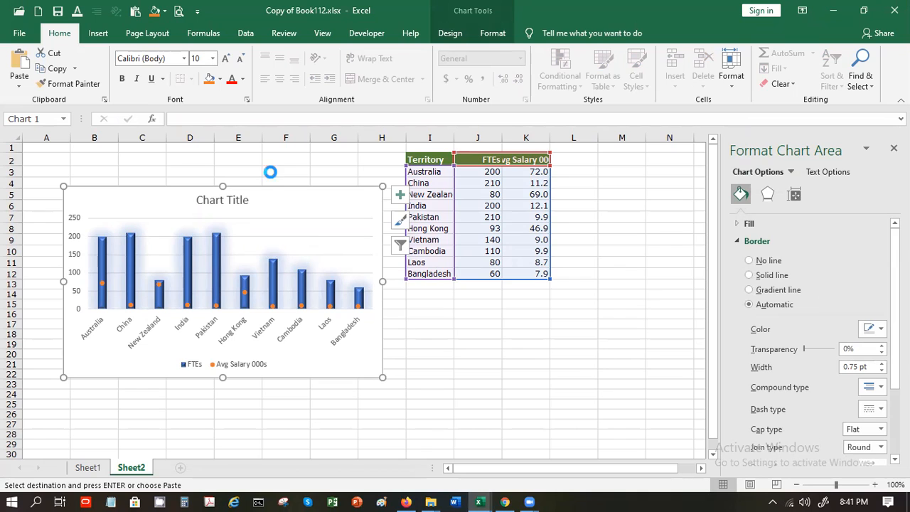
key(ctrl+x)
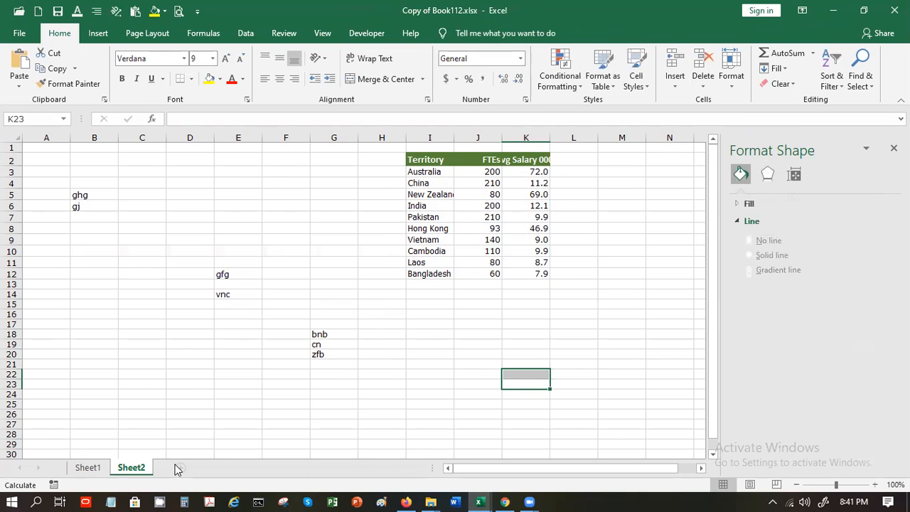
- Try to paste the cut chart at cell H2 of Sheet1, and return to Sheet2
click(97, 468)
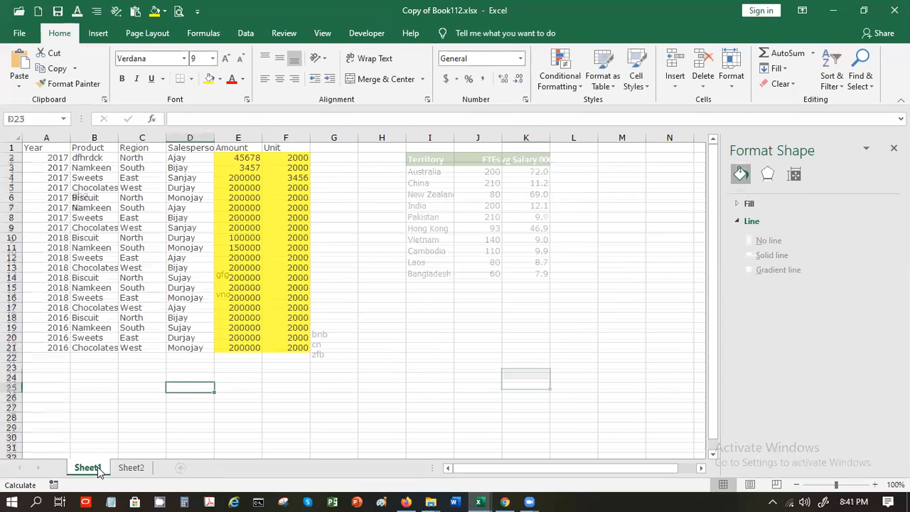
click(381, 157)
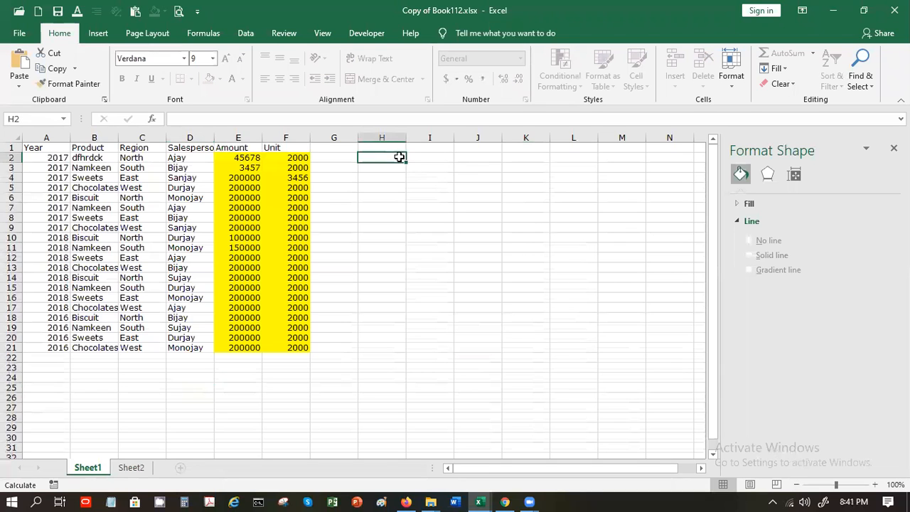
key(ctrl+v)
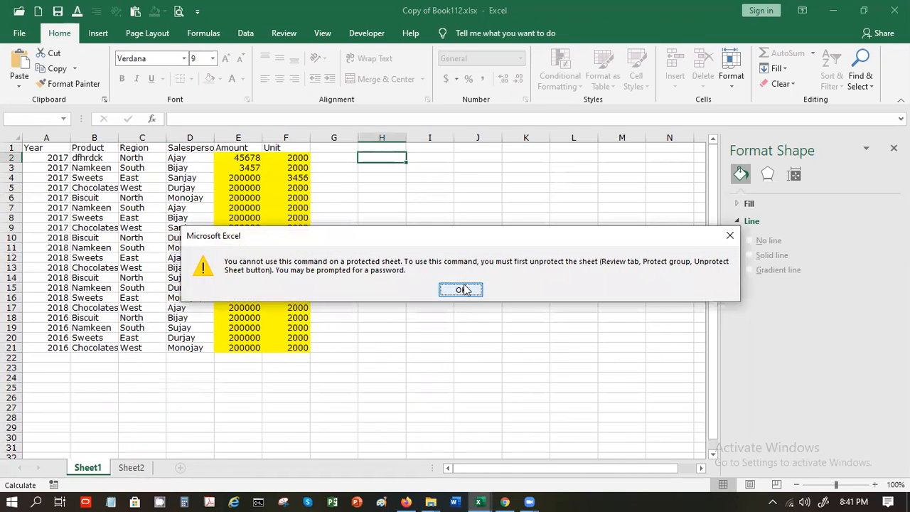
click(464, 288)
click(129, 467)
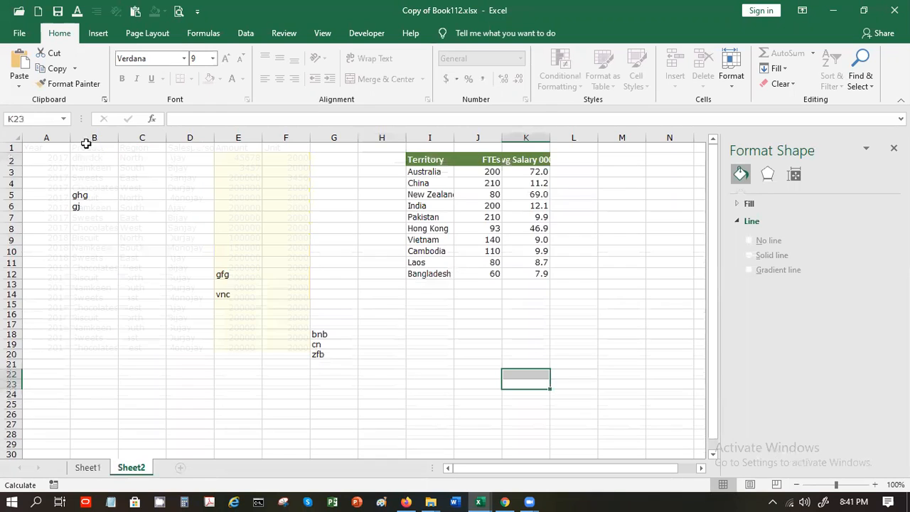
- Create a new blank workbook, paste the cut chart into its Sheet1, and deselect the chart
click(41, 12)
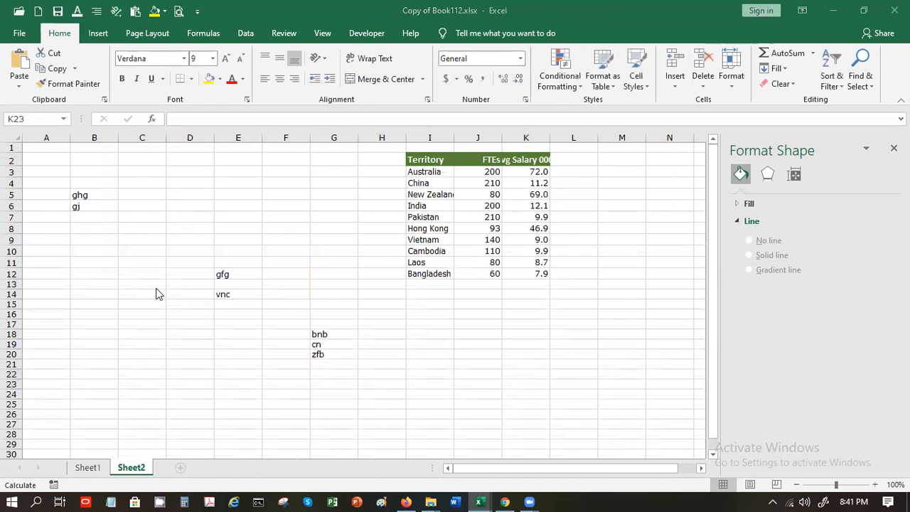
key(ctrl+v)
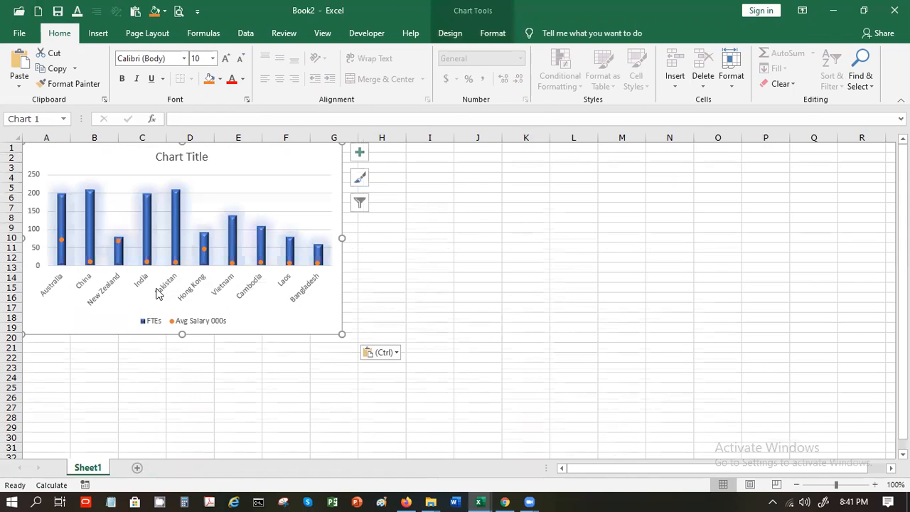
click(238, 362)
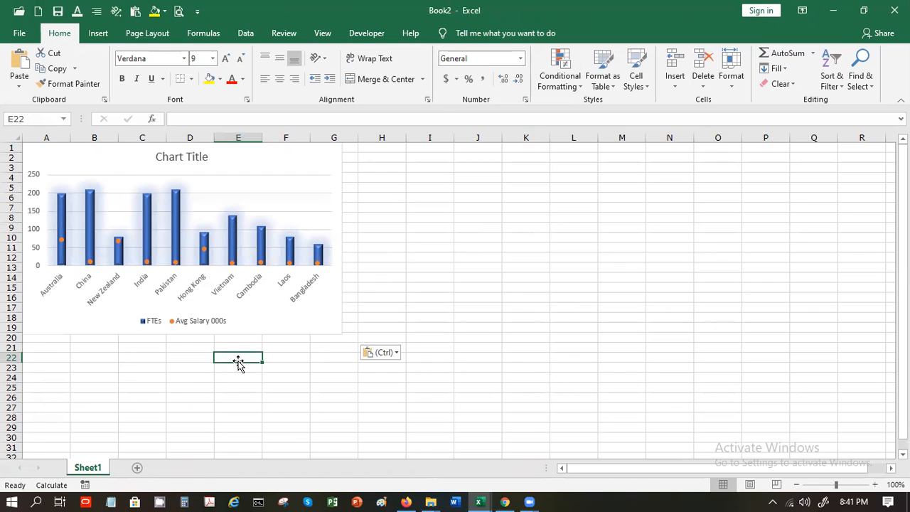
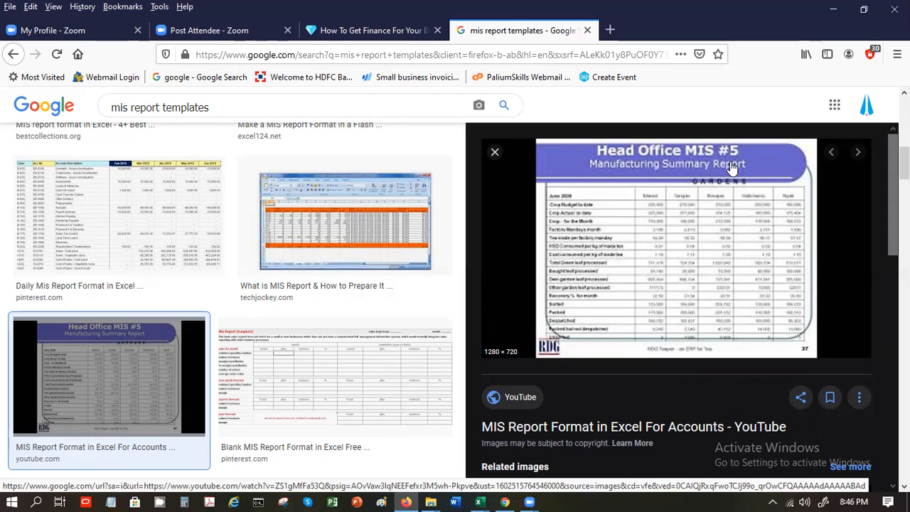
- Browse the Google image results for "mis report templates" one after another to examine different MIS report layouts
click(856, 154)
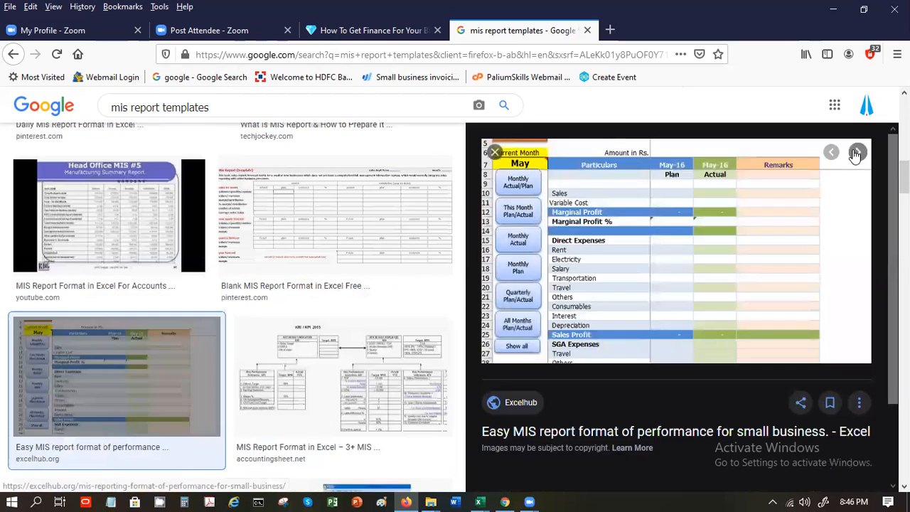
click(856, 154)
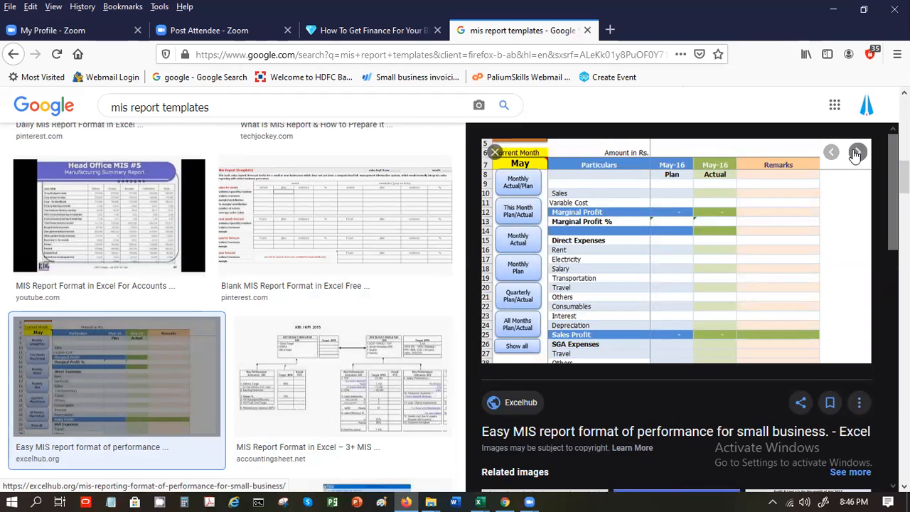
click(857, 153)
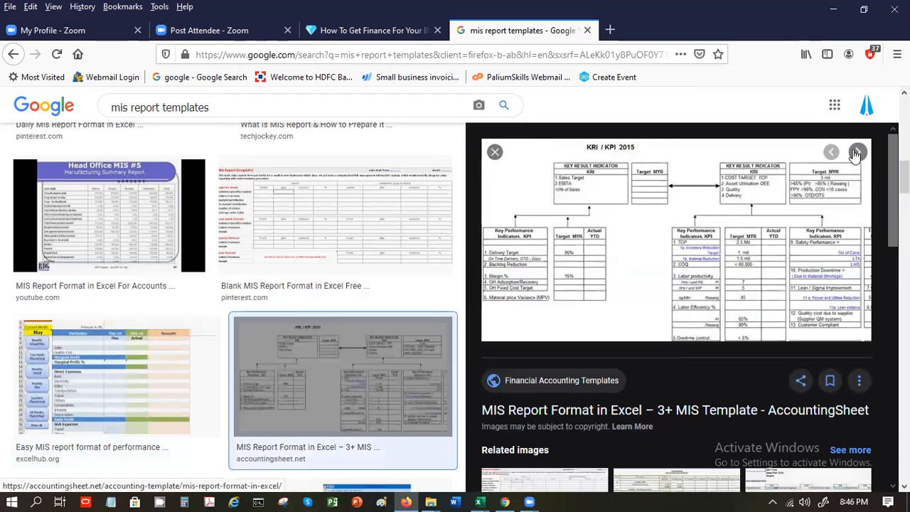
click(856, 154)
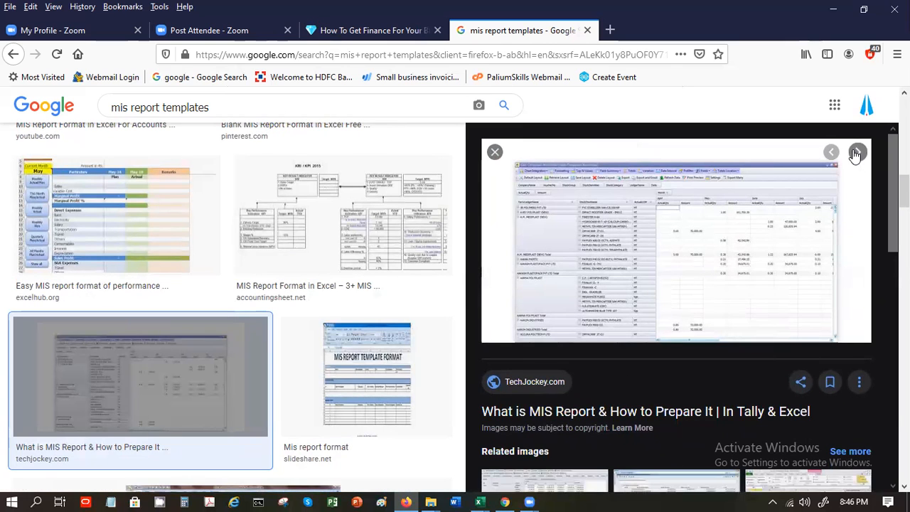
click(856, 154)
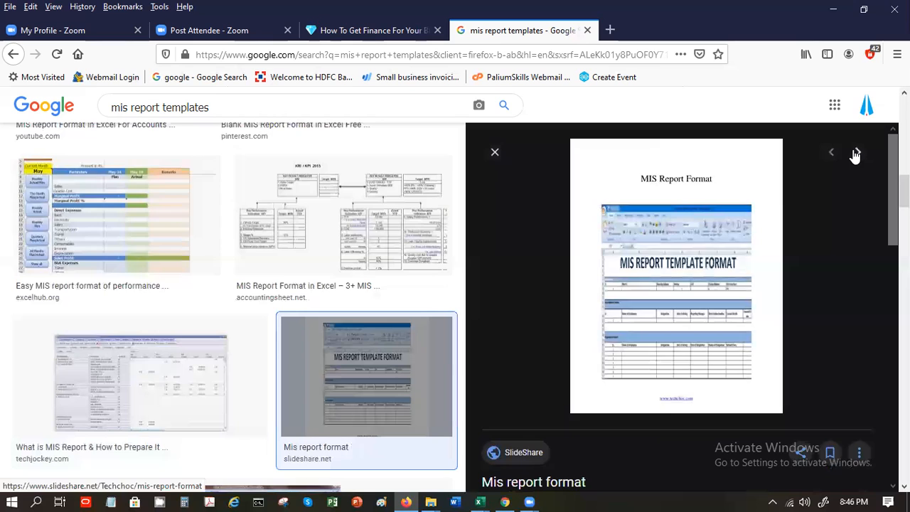
click(856, 153)
click(856, 154)
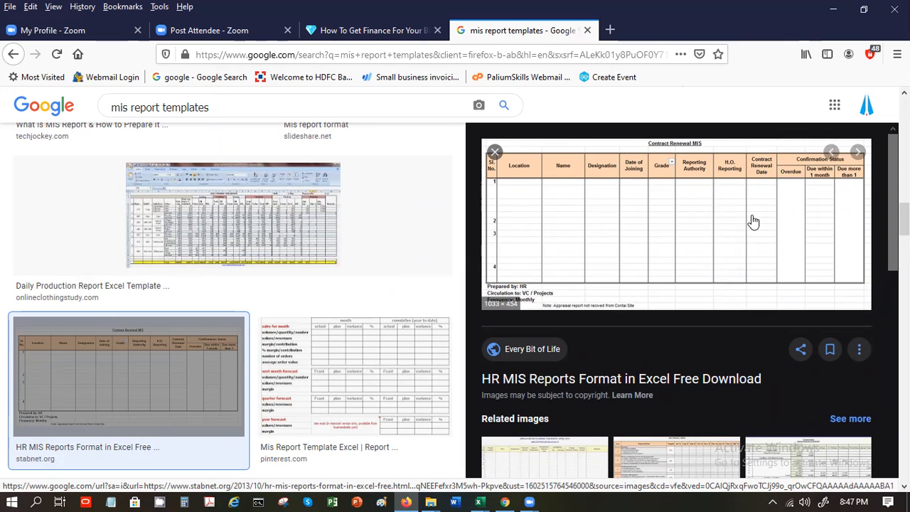
click(858, 154)
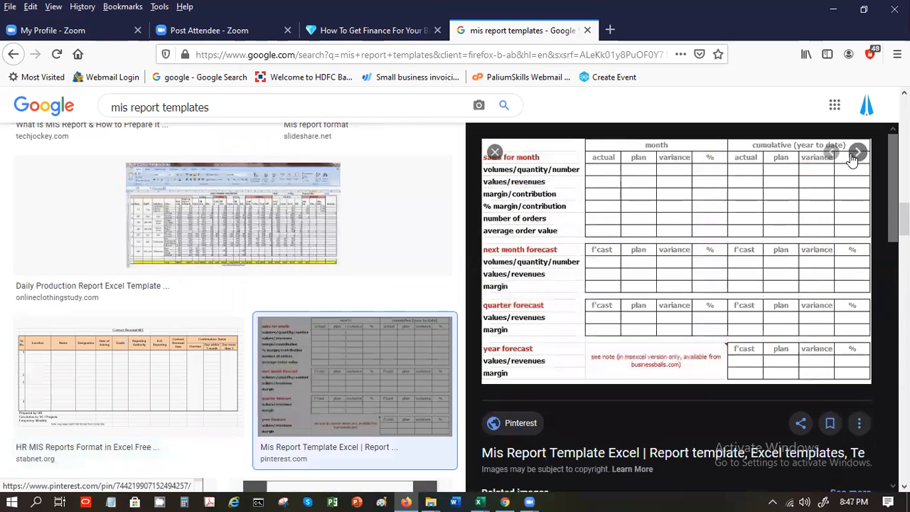
click(854, 158)
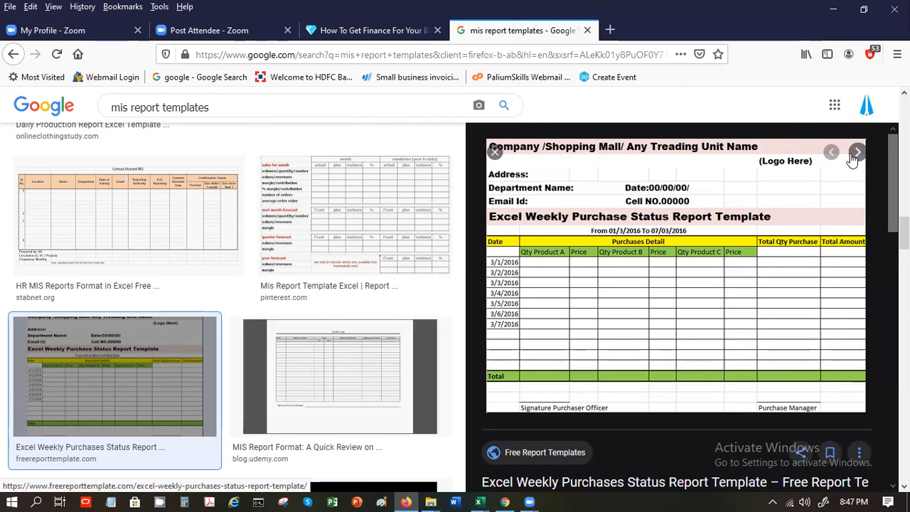
click(854, 158)
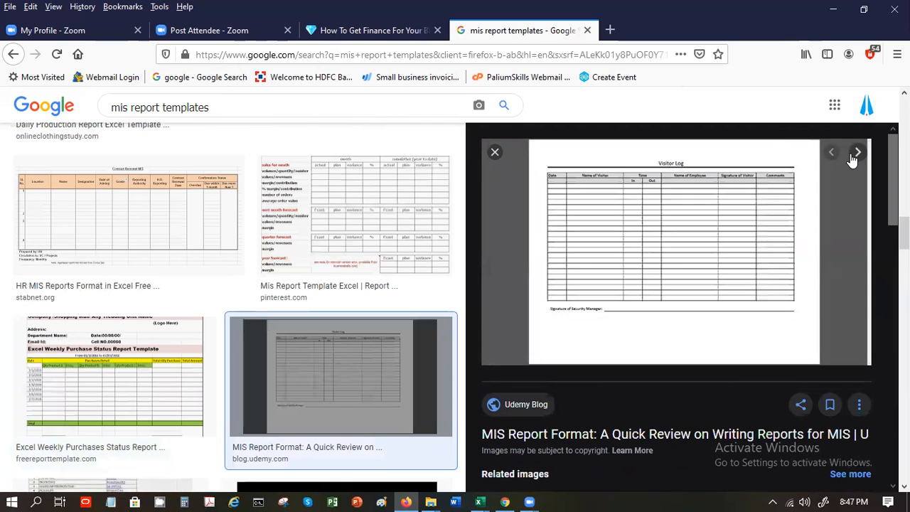
click(855, 157)
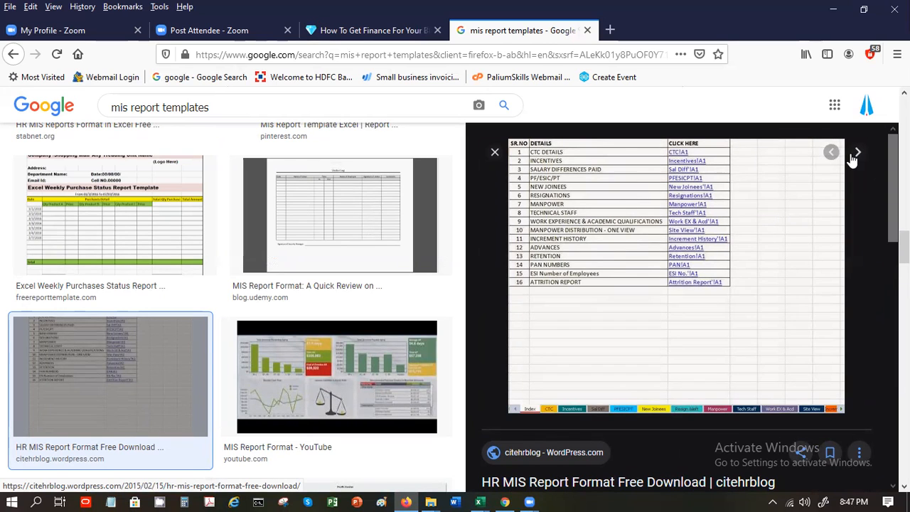
- Switch to DepartmentDashboard.xlsx in Excel and show the page layout options for its Summary sheet
click(488, 498)
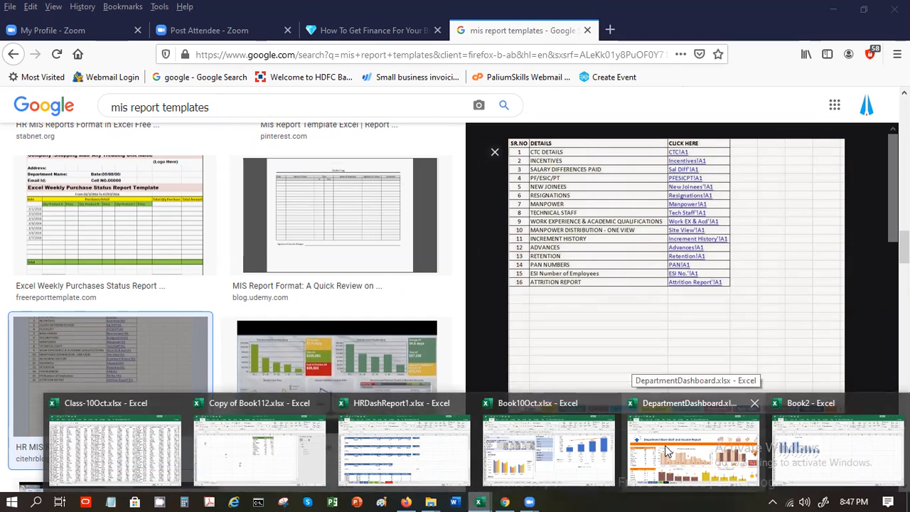
click(665, 446)
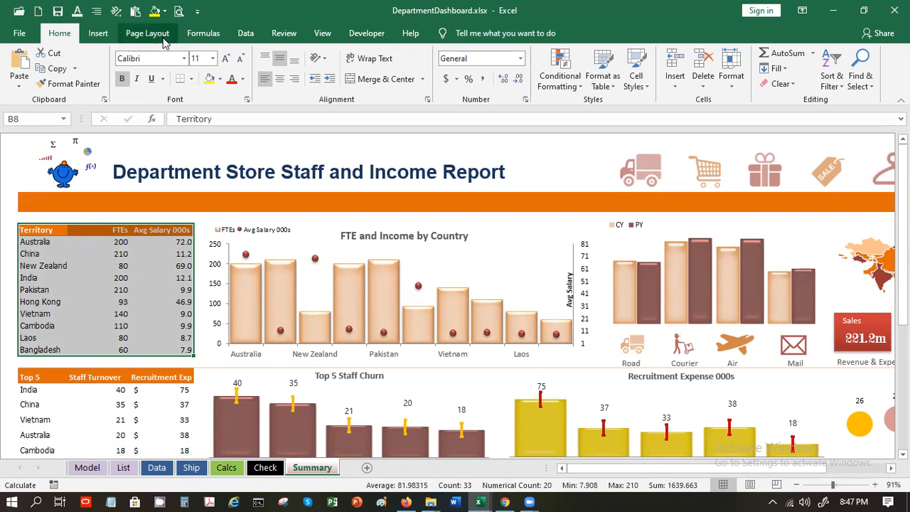
click(162, 40)
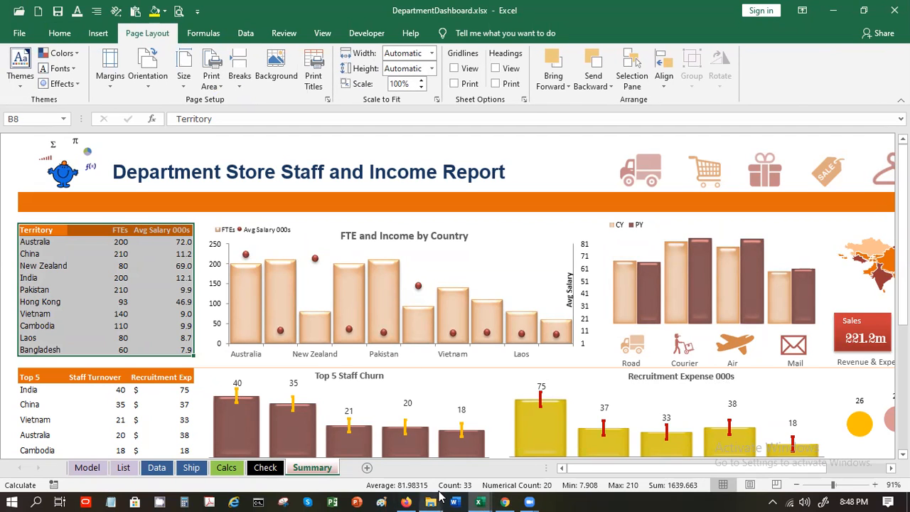
- Switch to the Downloads folder in File Explorer and open RegionalDashv1.xlsx
mouse_move(435, 499)
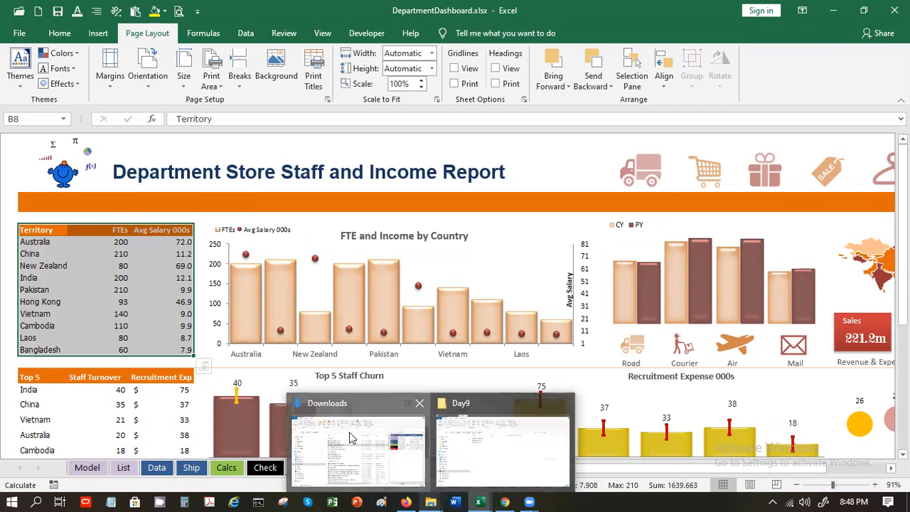
click(350, 436)
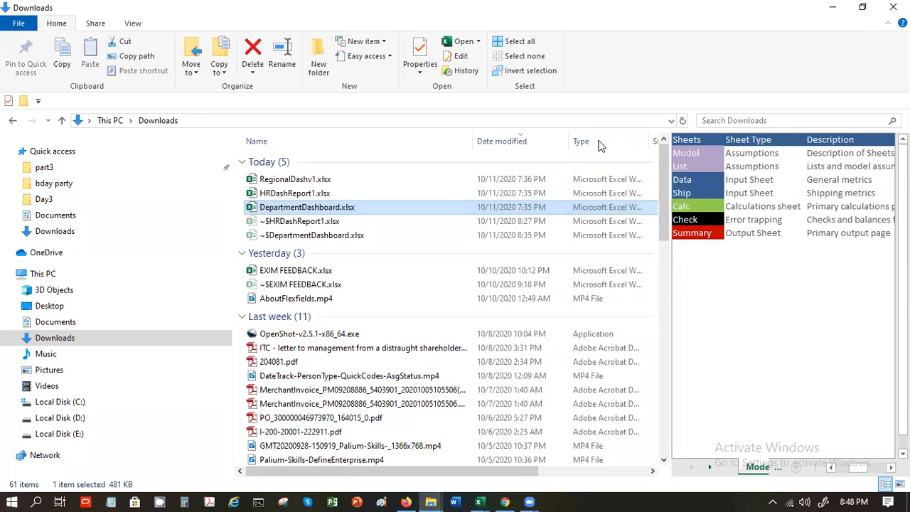
ctrl+click(362, 180)
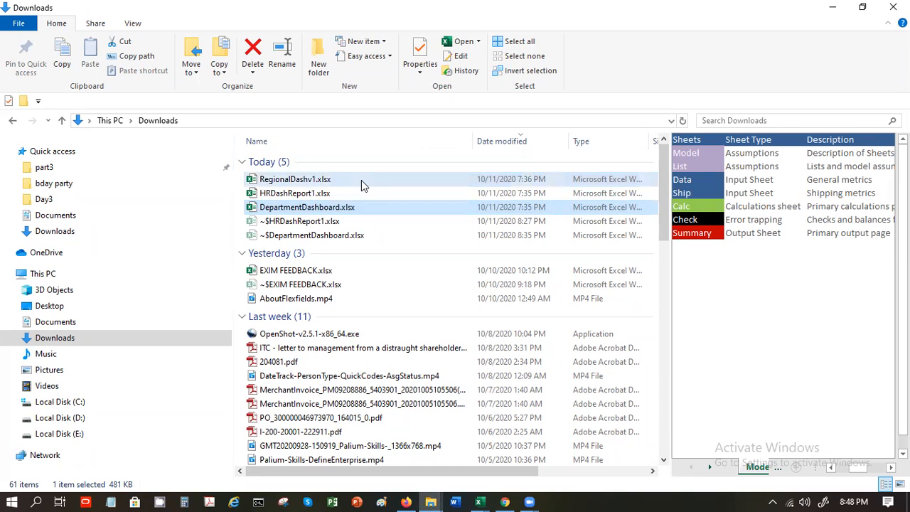
click(362, 180)
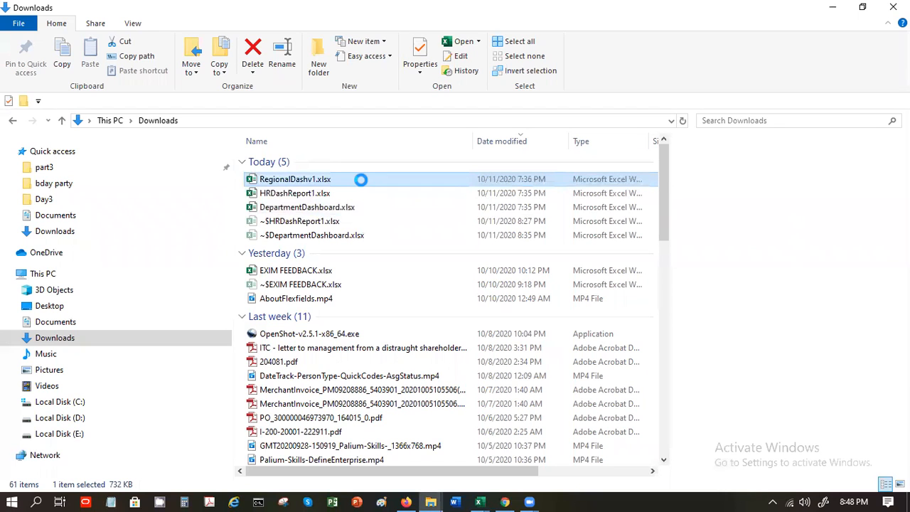
click(482, 501)
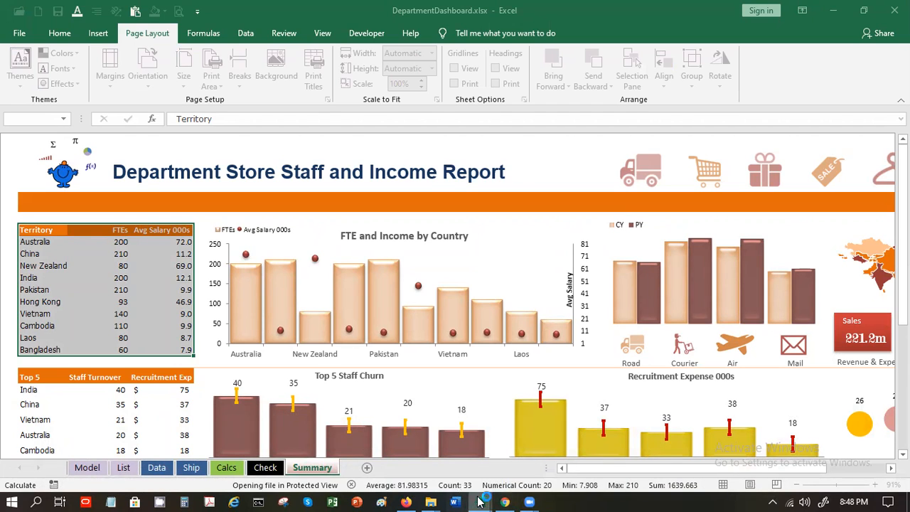
mouse_move(479, 498)
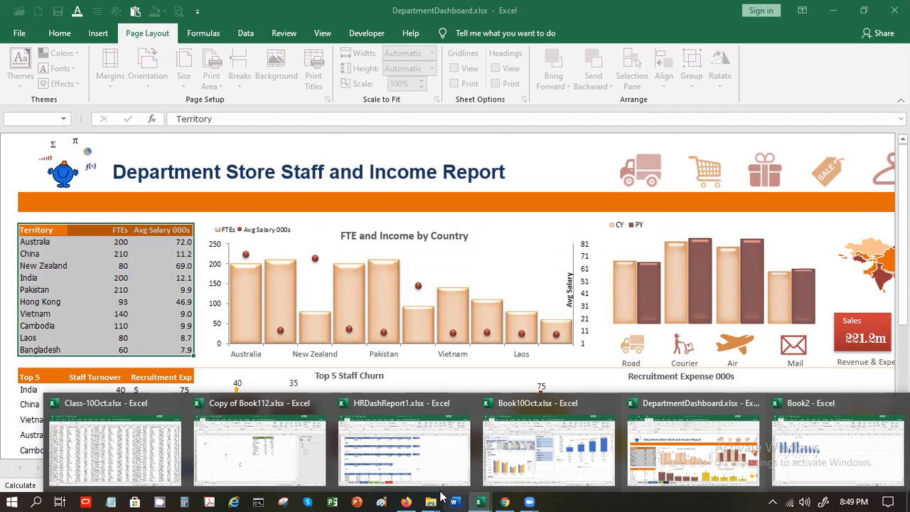
mouse_move(436, 498)
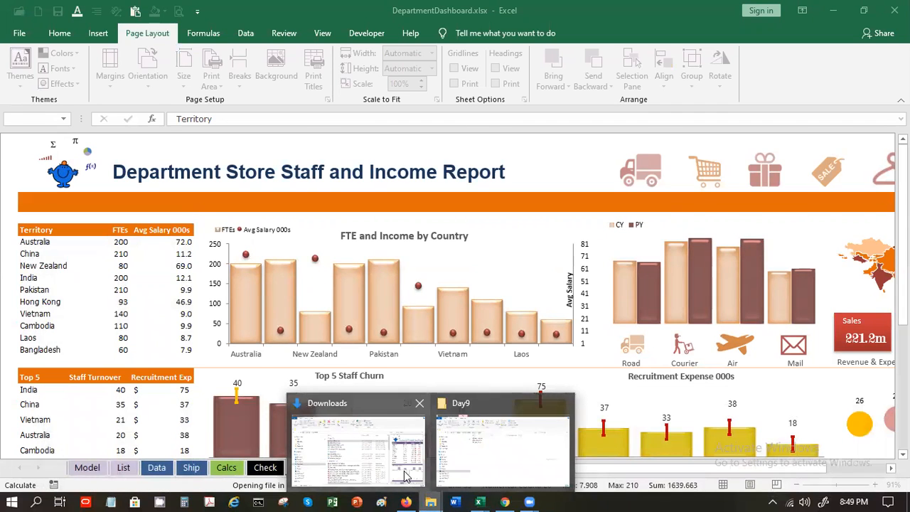
click(404, 475)
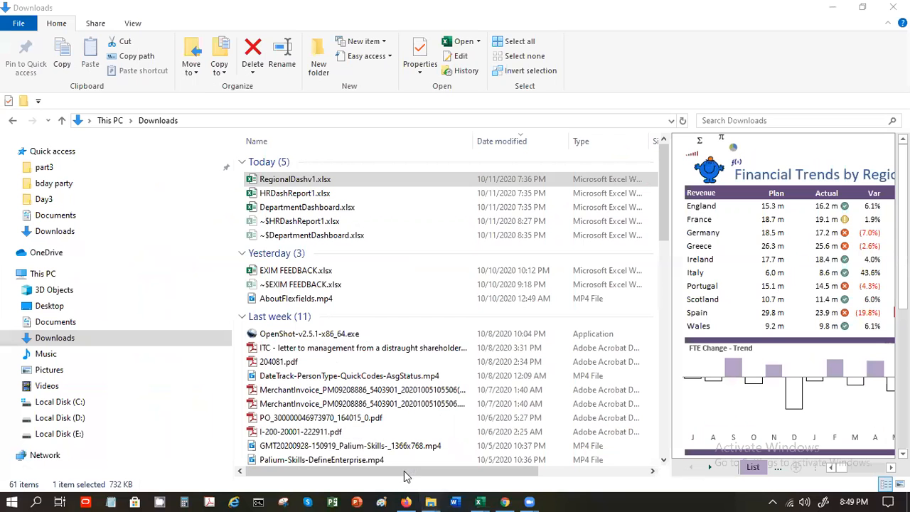
double_click(317, 179)
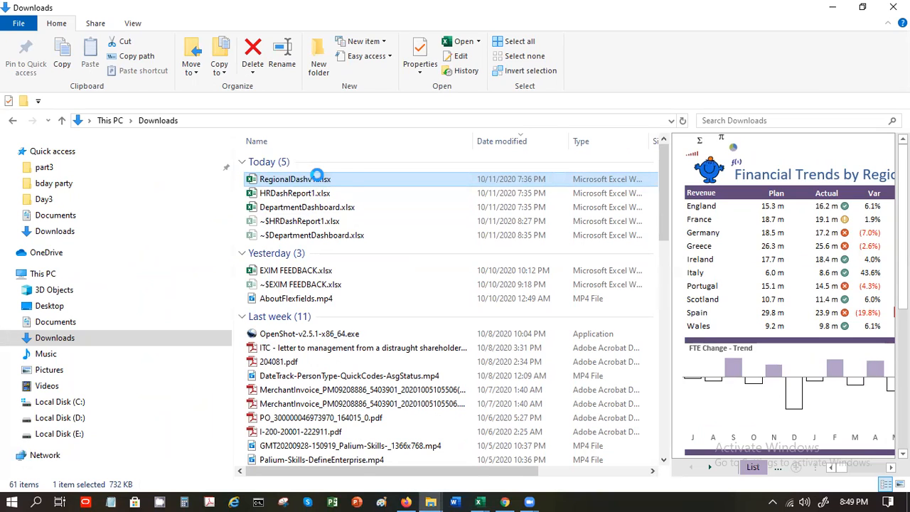
- Open RegionalDashv1.xlsx from the Downloads folder and bring it up in Excel
click(317, 179)
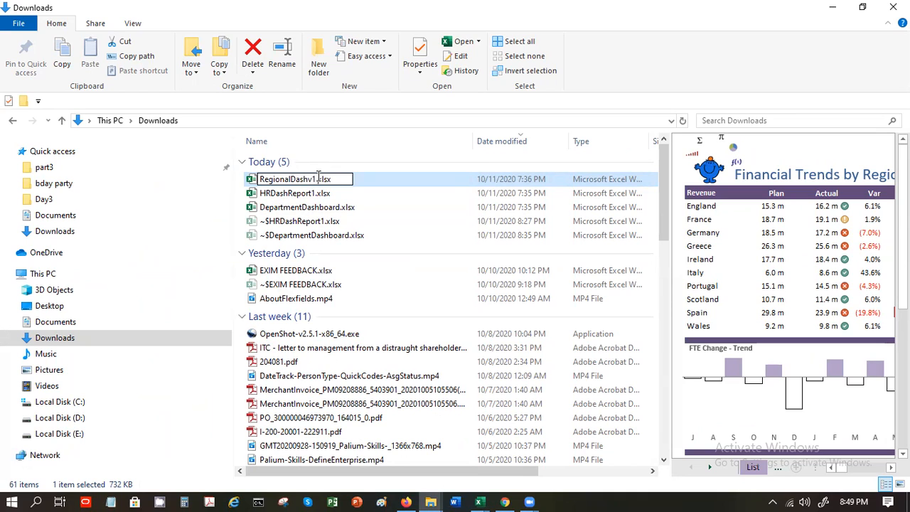
key(Return)
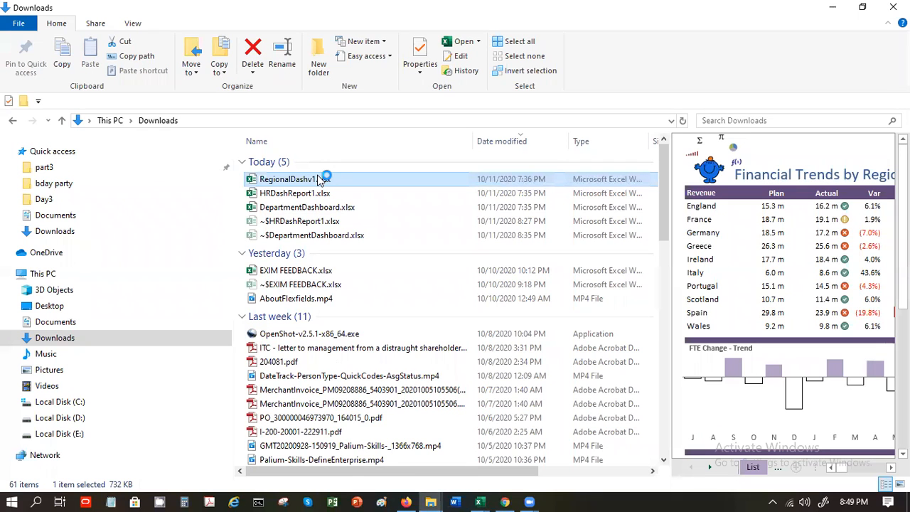
click(478, 498)
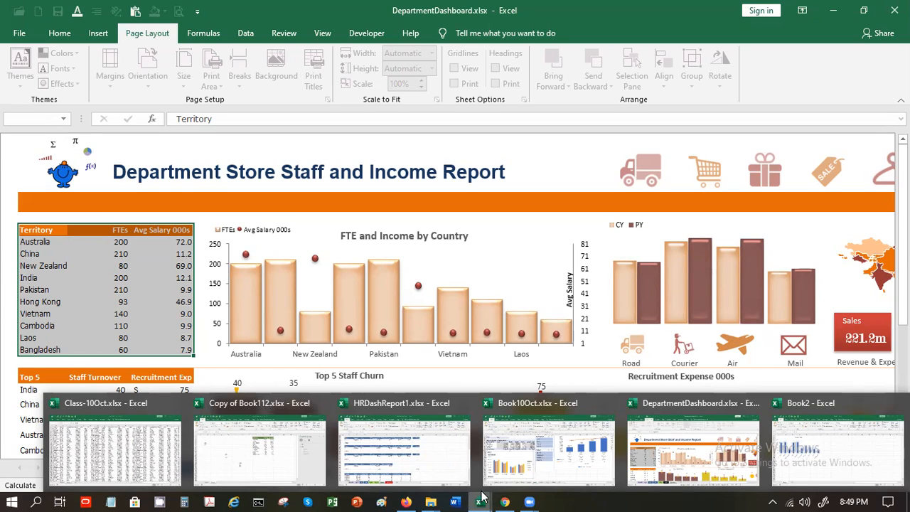
mouse_move(429, 498)
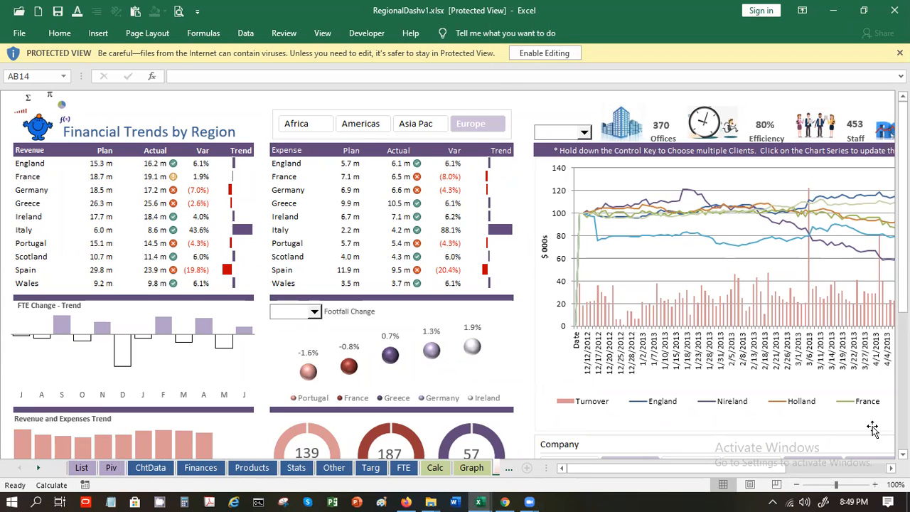
- Examine the Financial Trends by Region dashboard, from the Company slicer down to the project, efficiency and market share charts
scroll(455, 274, down, 1)
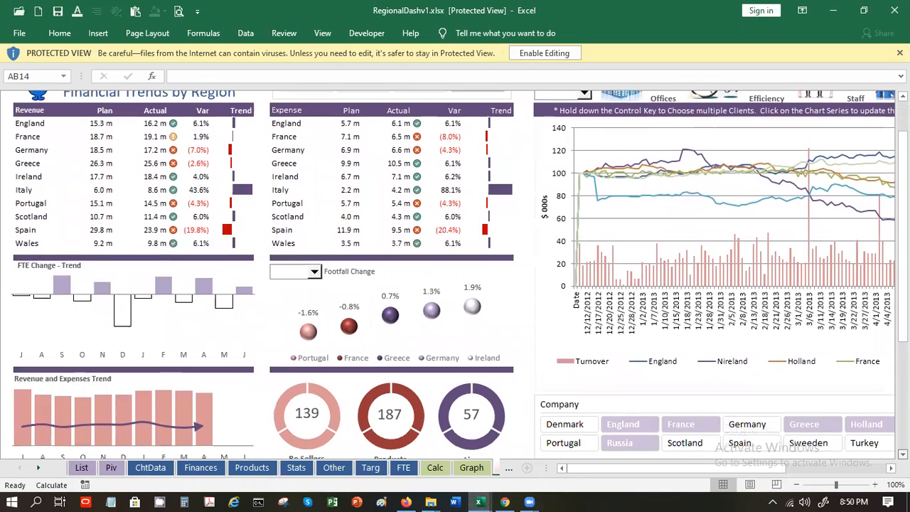
scroll(638, 212, down, 2)
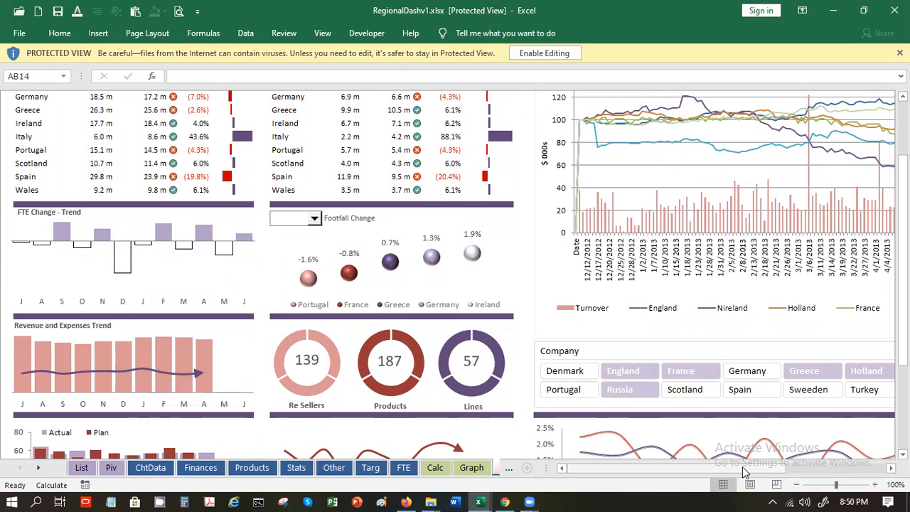
click(754, 377)
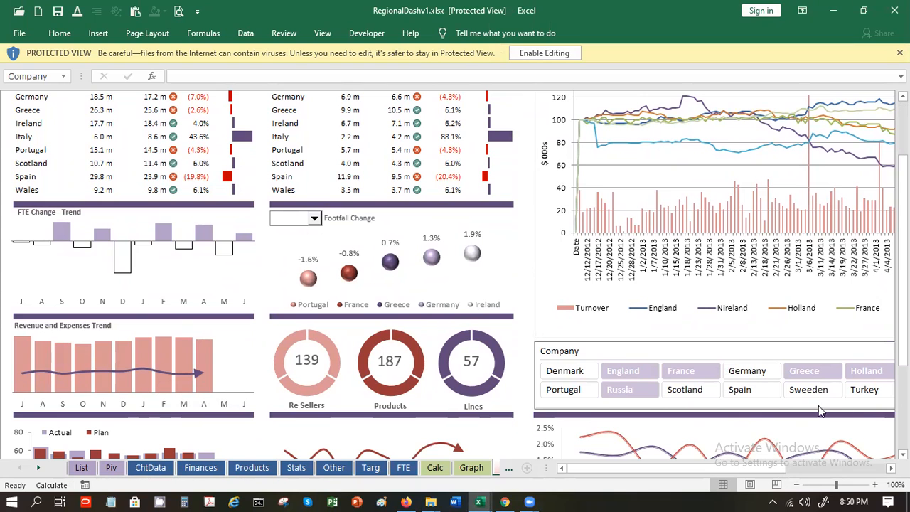
scroll(455, 275, down, 3)
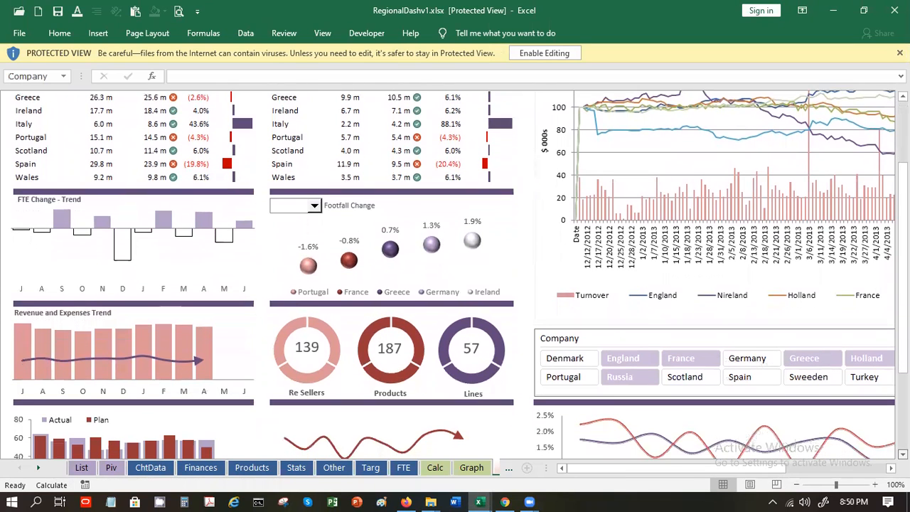
scroll(455, 275, down, 1)
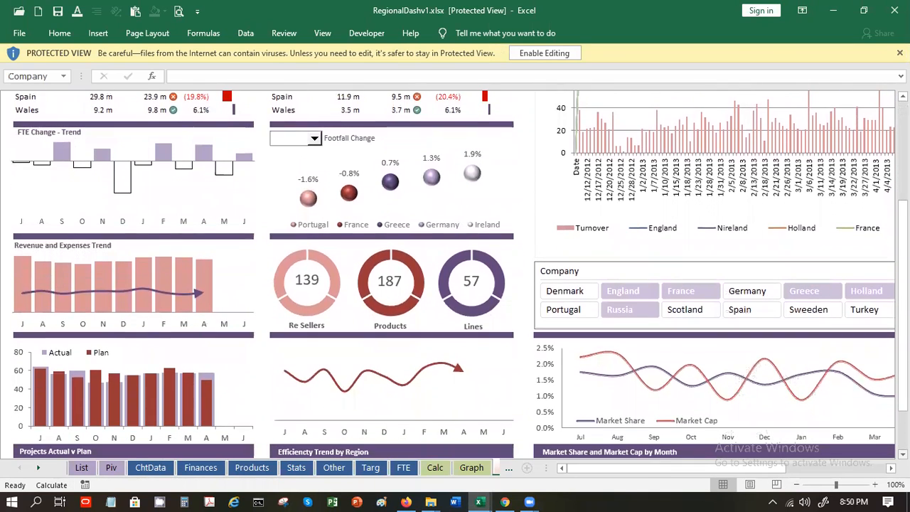
scroll(455, 275, down, 2)
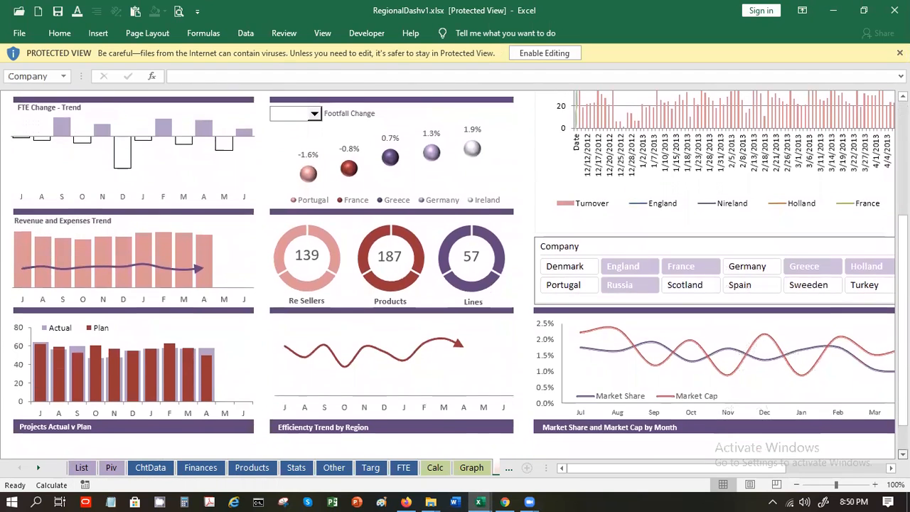
scroll(455, 275, down, 2)
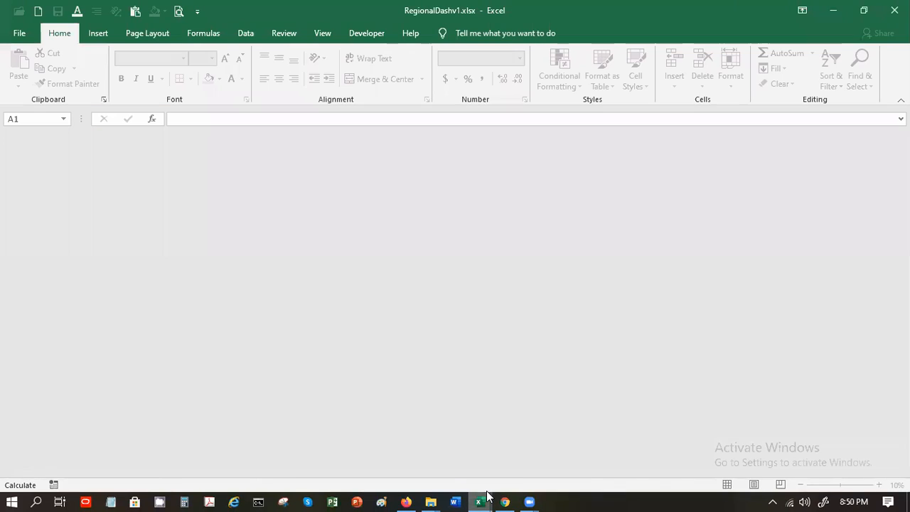
- Switch to the Book2 workbook that holds the pasted chart
mouse_move(488, 497)
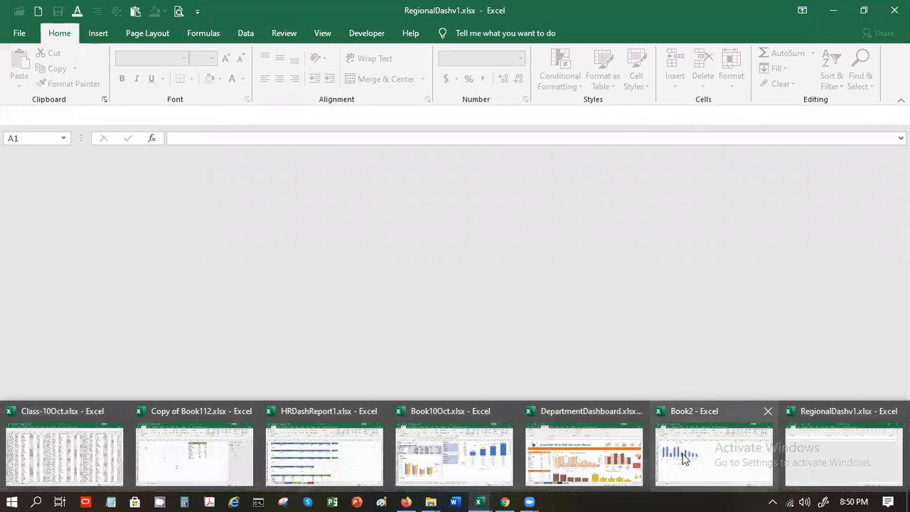
click(682, 459)
click(440, 208)
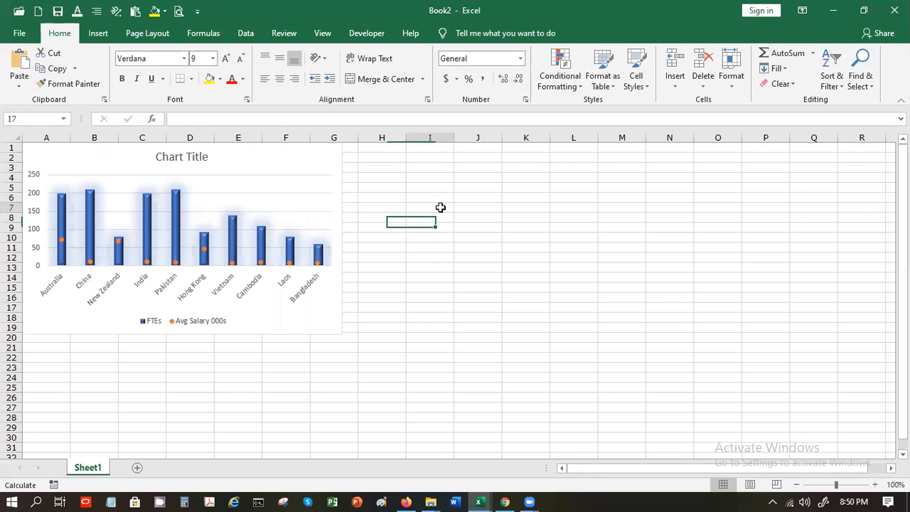
- List the departments HR, IT, Finance, Sales and Admin in cells I2 to I6
click(433, 158)
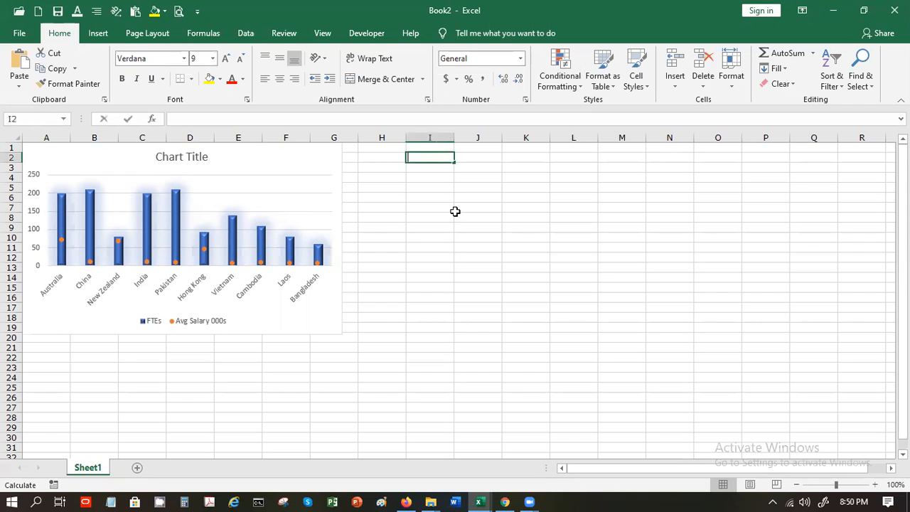
text(HRR)
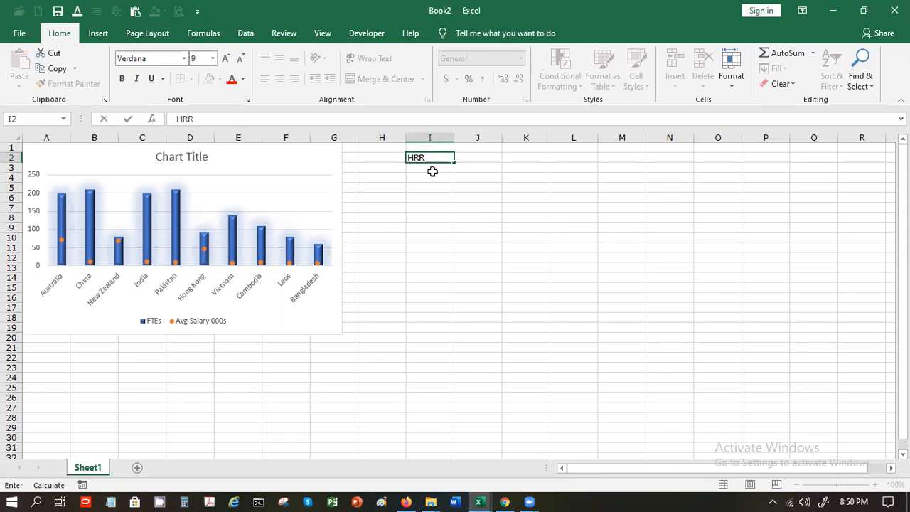
key(BackSpace)
key(Return)
text(IT)
key(Return)
text(Finance)
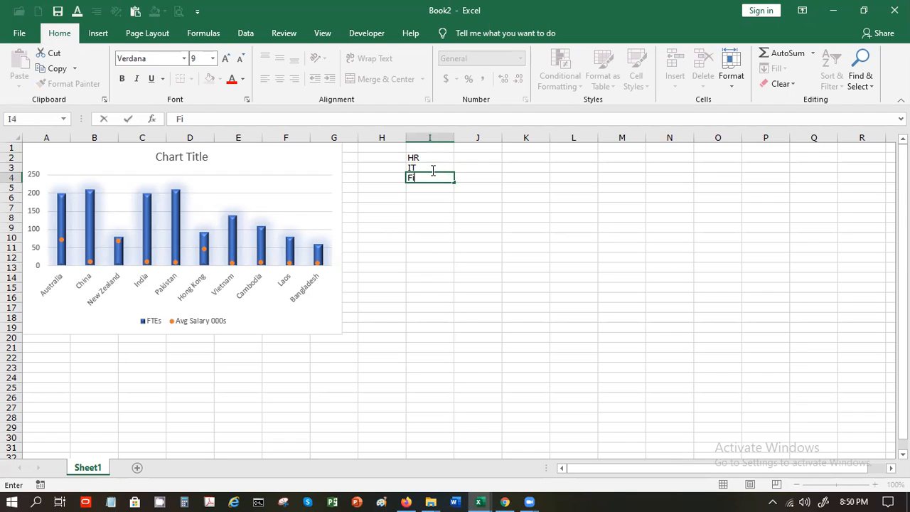
key(Return)
text(Sales)
key(Return)
text(Admin)
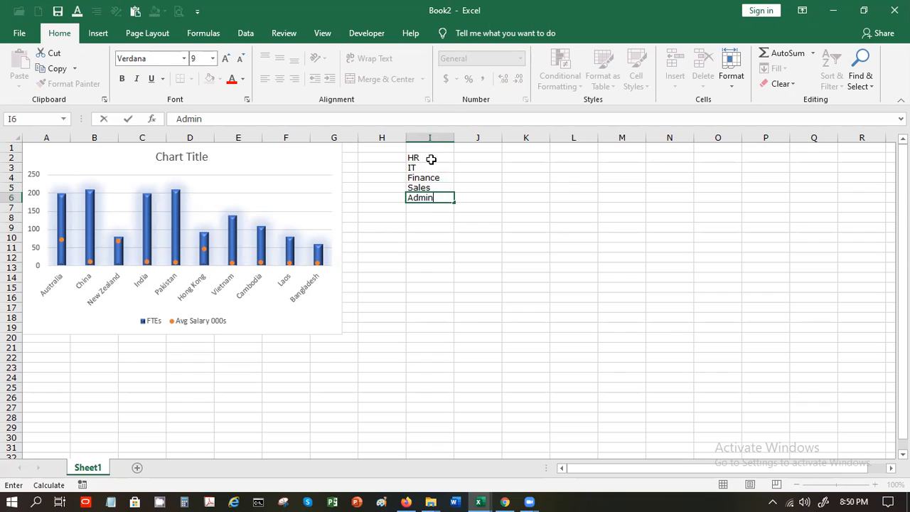
key(Return)
- Enter the department values 24, 36, 28, 12 and 8 in cells J2 to J6
click(468, 155)
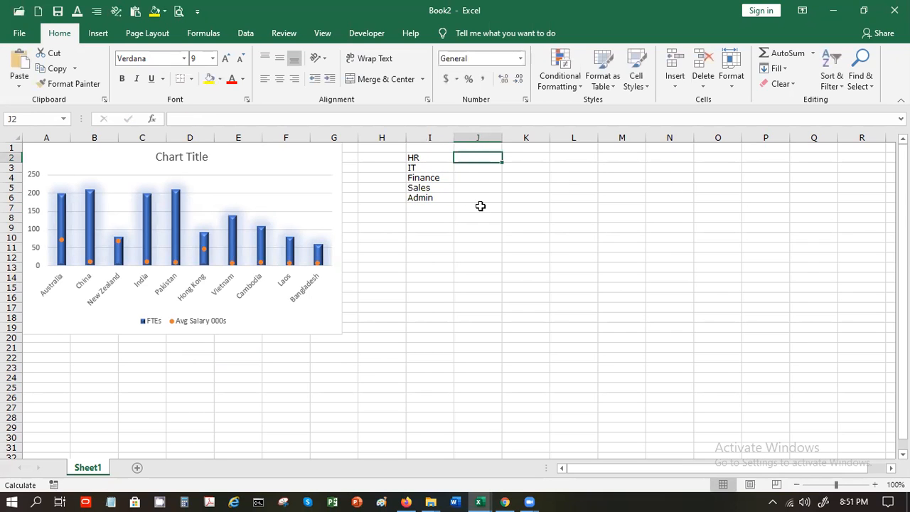
text(24)
key(Return)
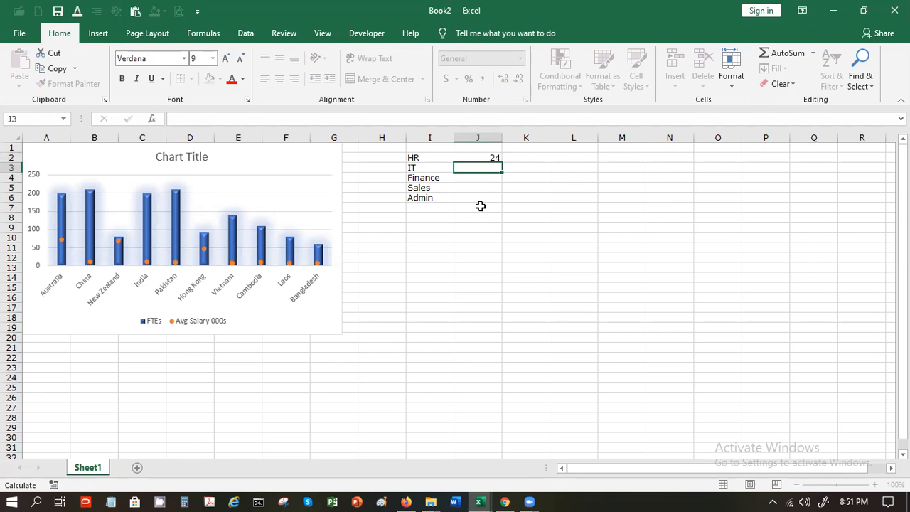
text(36)
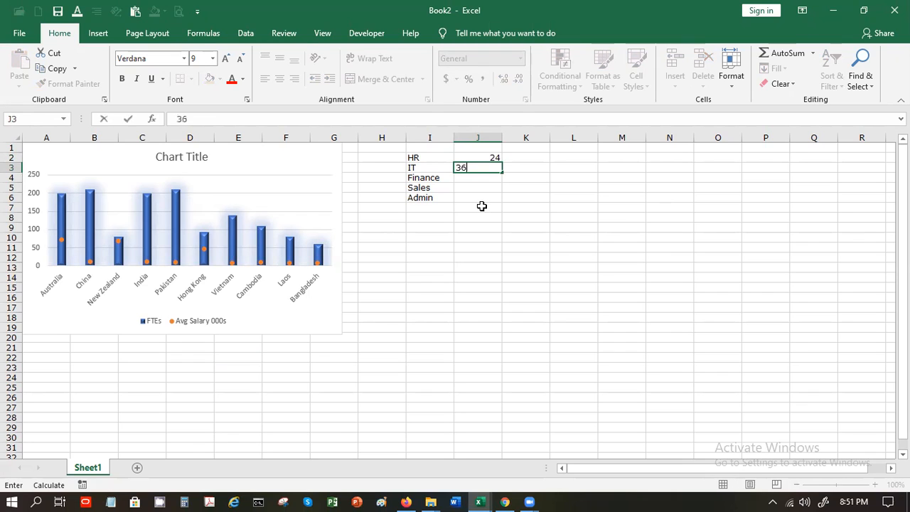
key(Return)
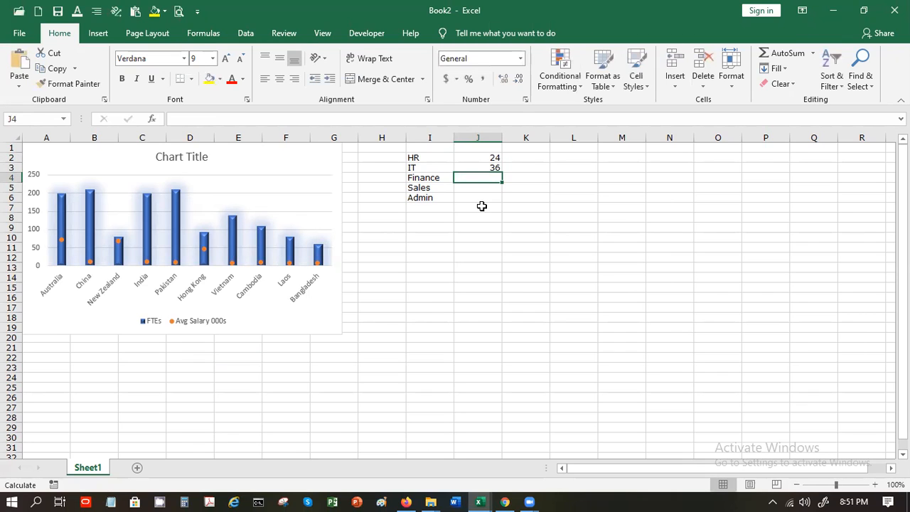
text(28)
key(Return)
text(12)
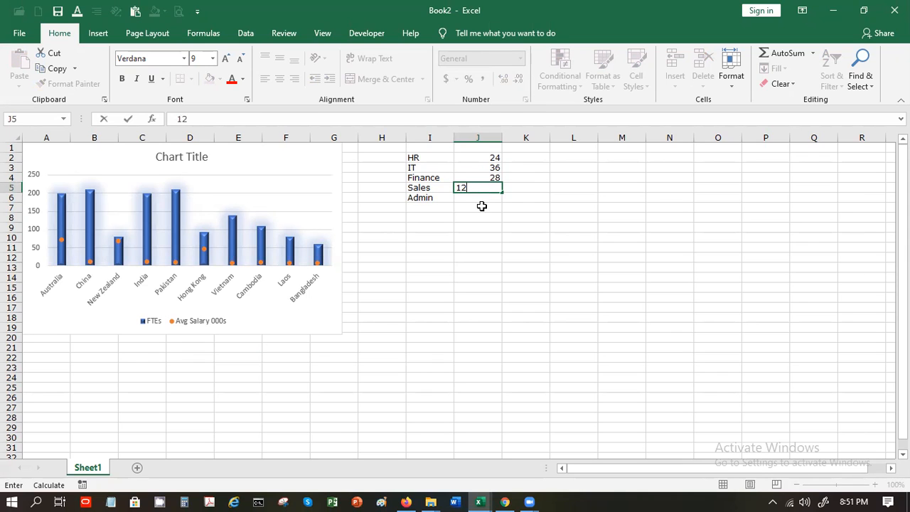
key(Return)
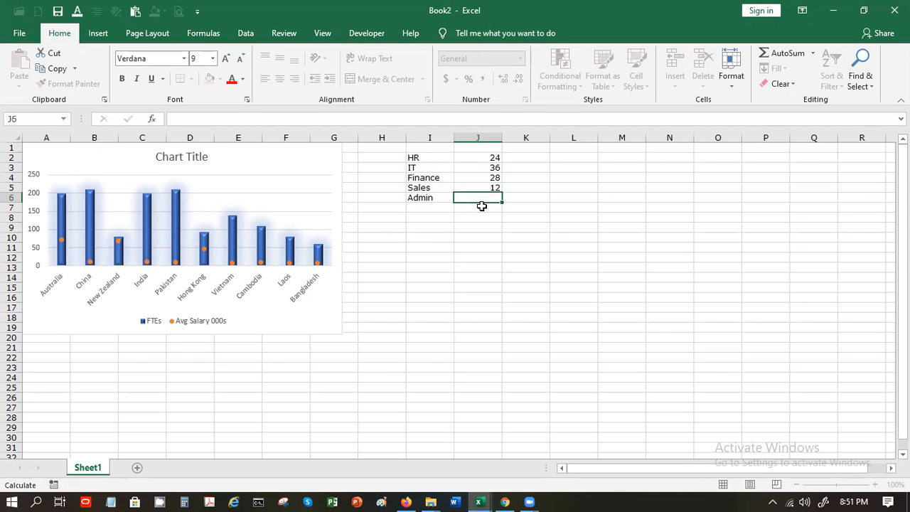
text(1)
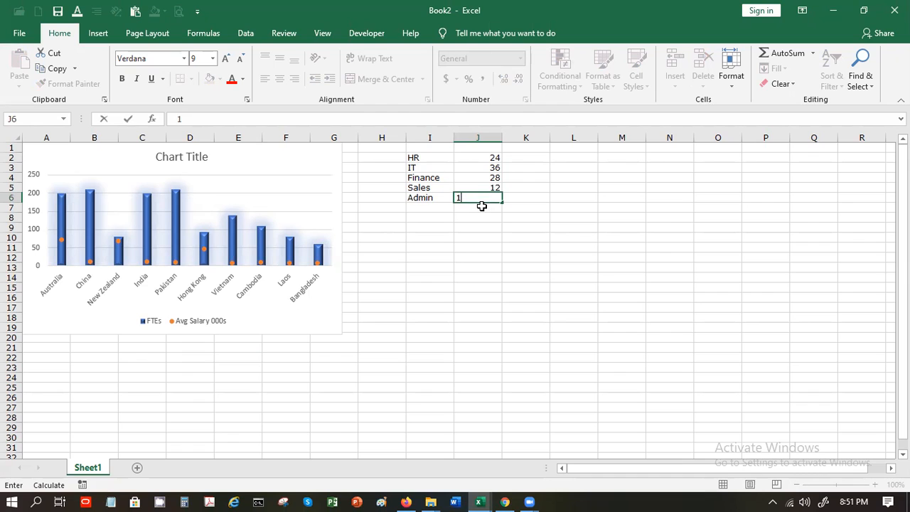
text(28)
key(Tab)
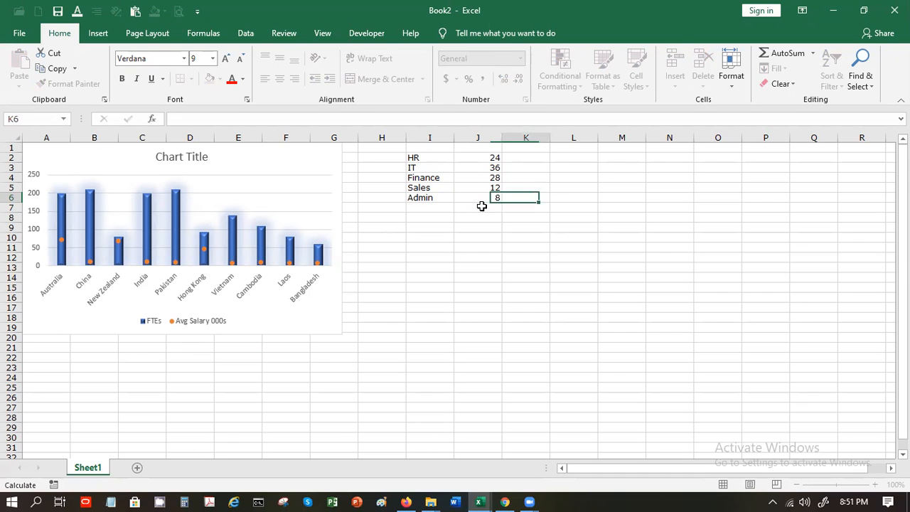
- Enter the formula =100-J2 in cell K2 to calculate the HR remainder
key(Up)
key(Up)
key(Up)
key(Up)
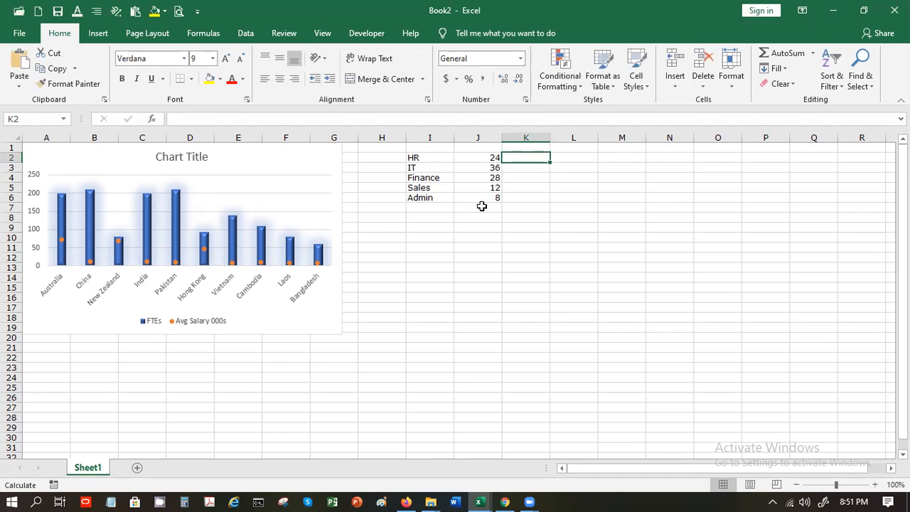
text(=)
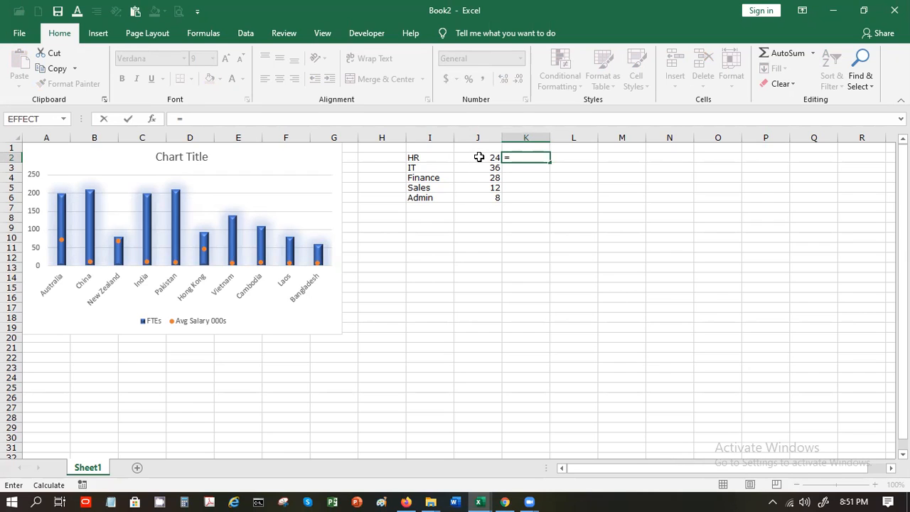
text(100-)
click(479, 157)
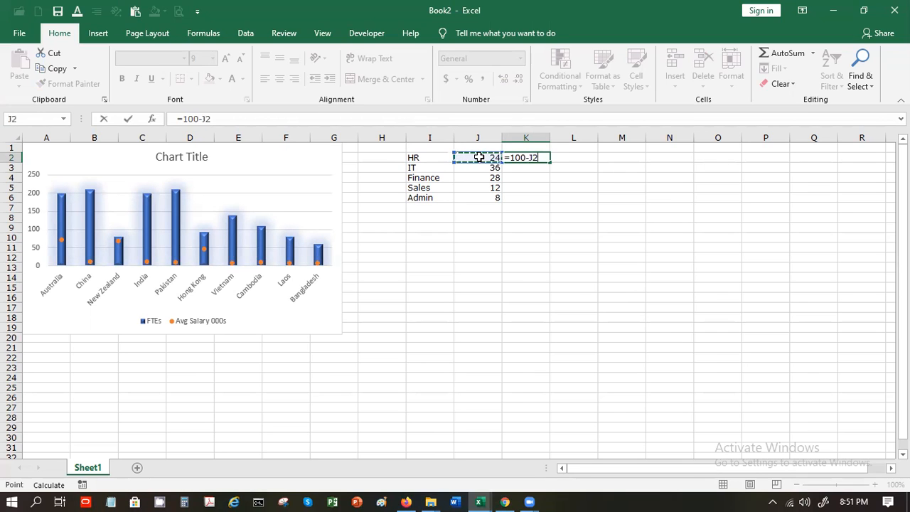
key(Return)
- Fill the K2 remainder formula down to K6 for the other departments
click(542, 156)
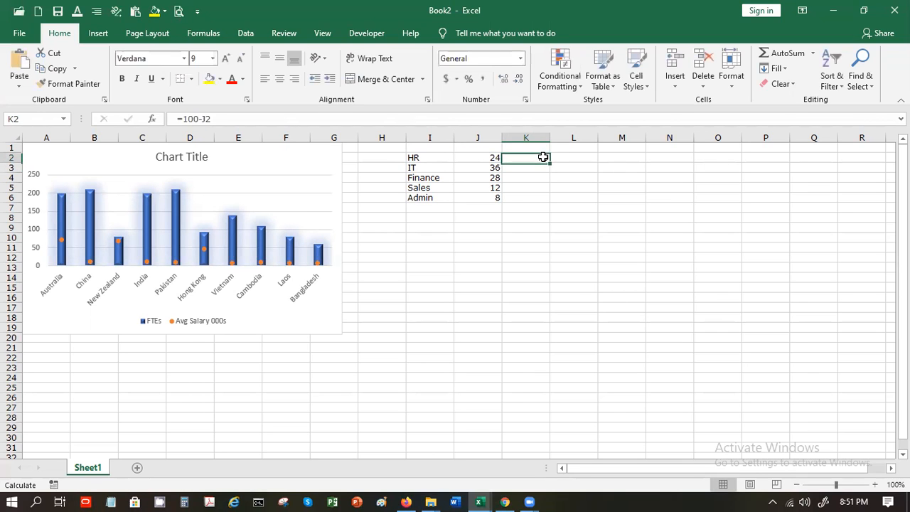
mouse_move(550, 160)
mouse_down()
mouse_move(552, 207)
mouse_move(551, 199)
mouse_move(479, 211)
mouse_up()
click(478, 209)
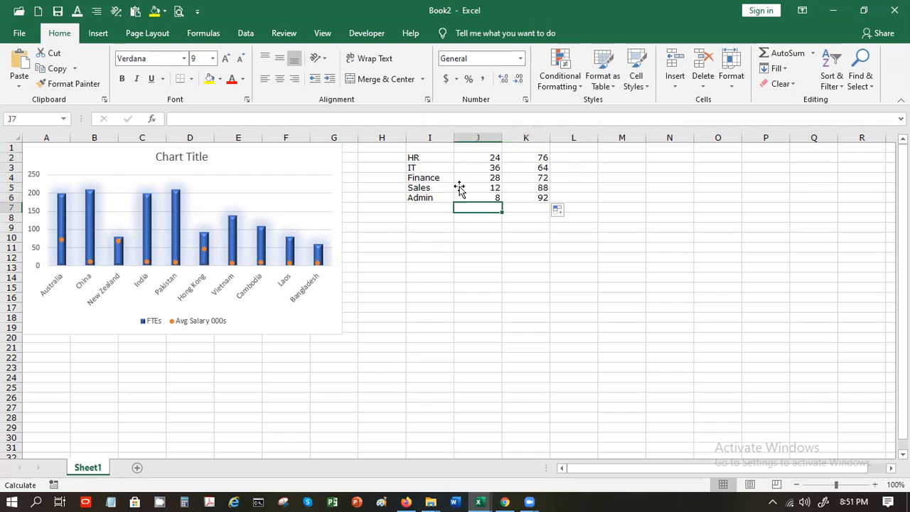
- Insert a doughnut chart from I2:J6 and make it smaller, placed beneath the department data
drag(416, 154, 468, 197)
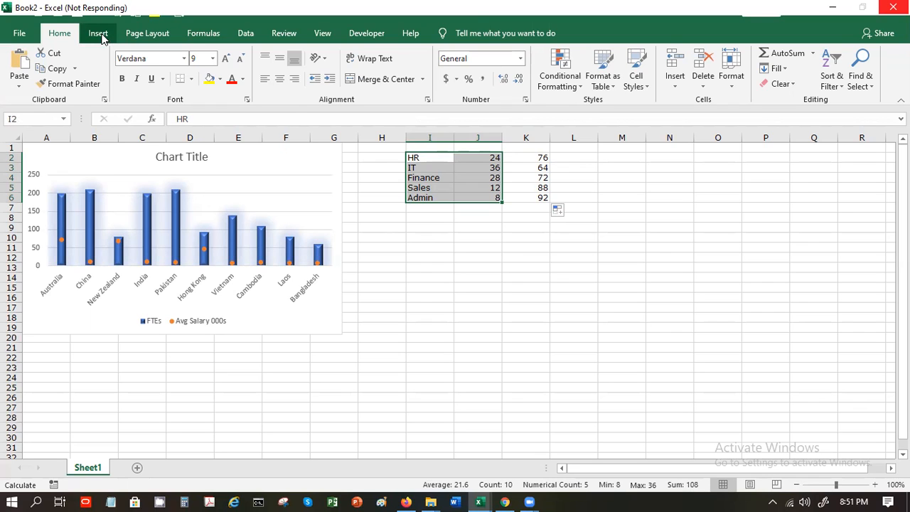
click(98, 34)
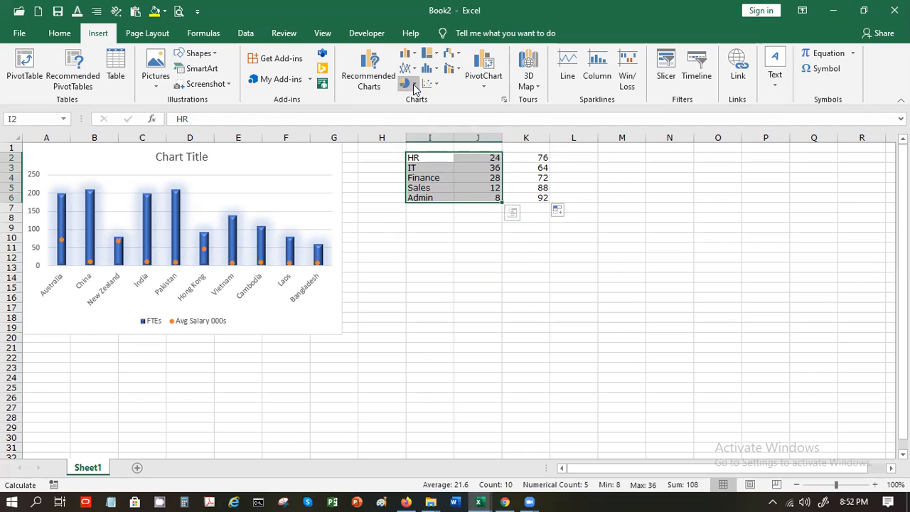
click(415, 87)
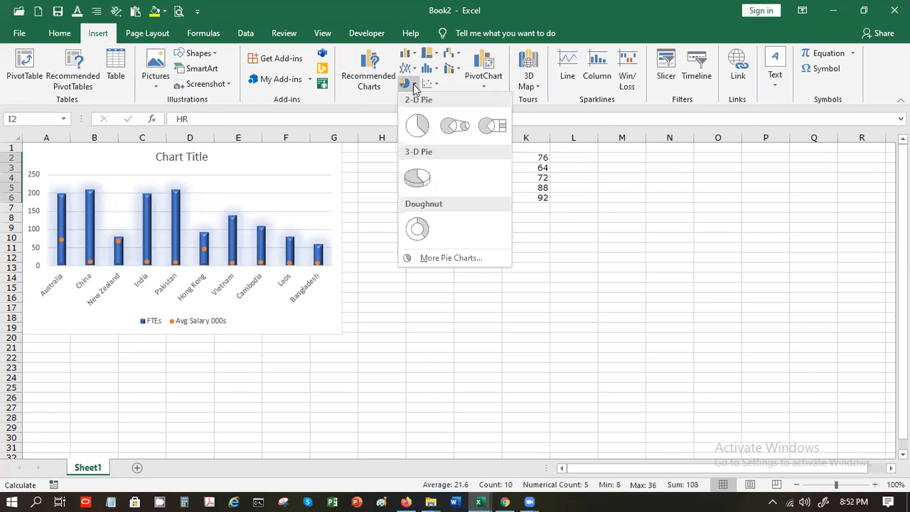
click(417, 229)
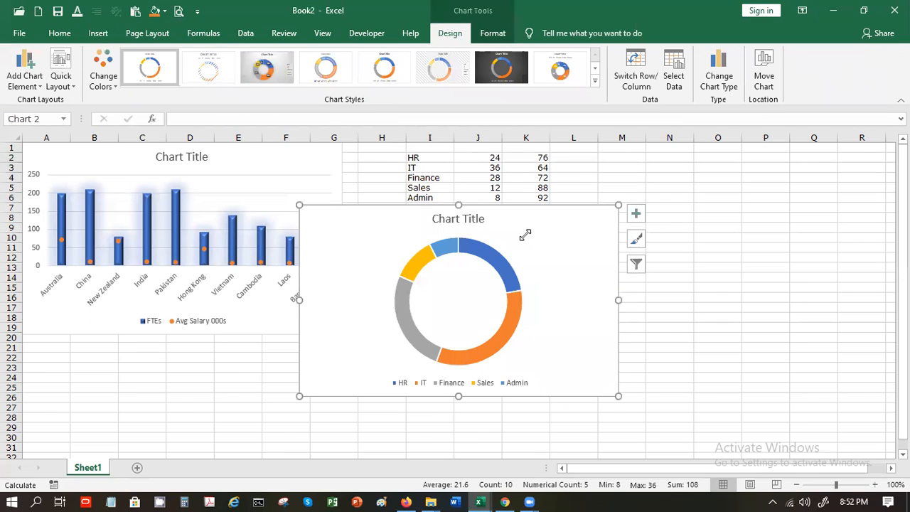
drag(504, 238, 559, 207)
drag(466, 237, 557, 221)
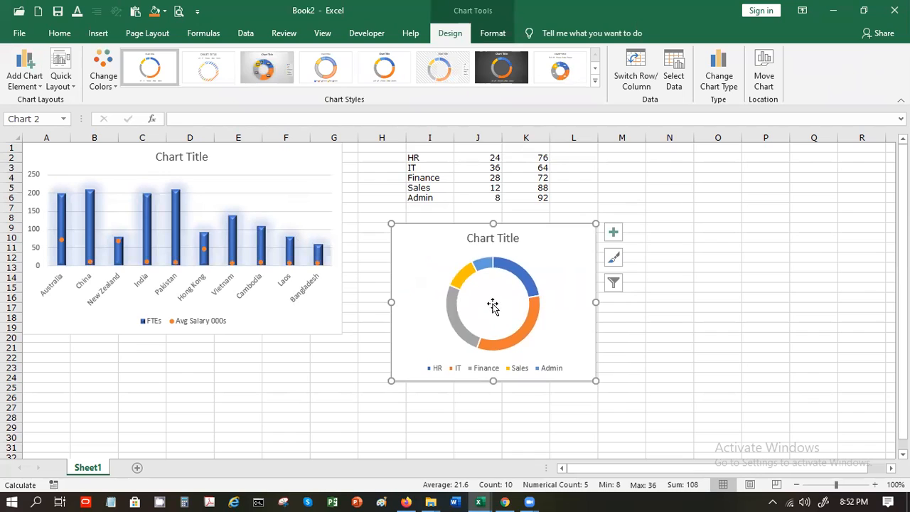
- Apply the solid blue chart style with white segments and department percentage labels to the doughnut chart
click(468, 276)
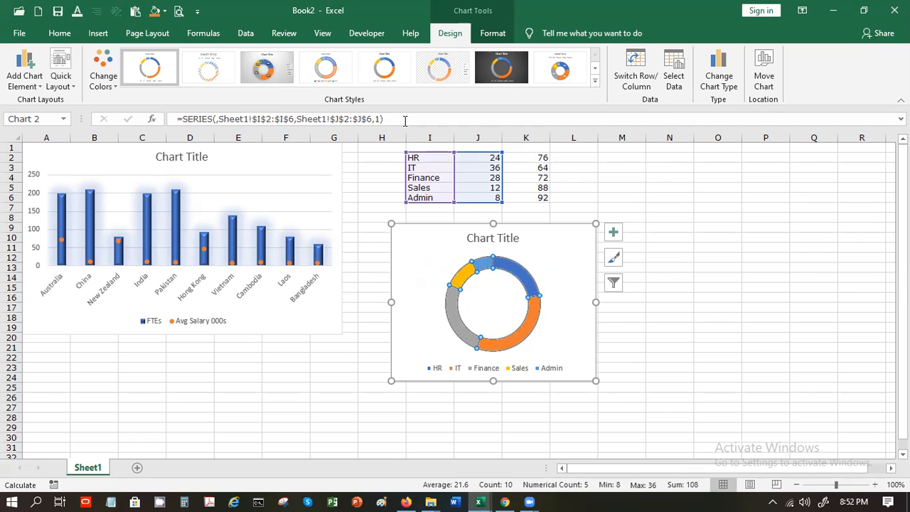
click(595, 81)
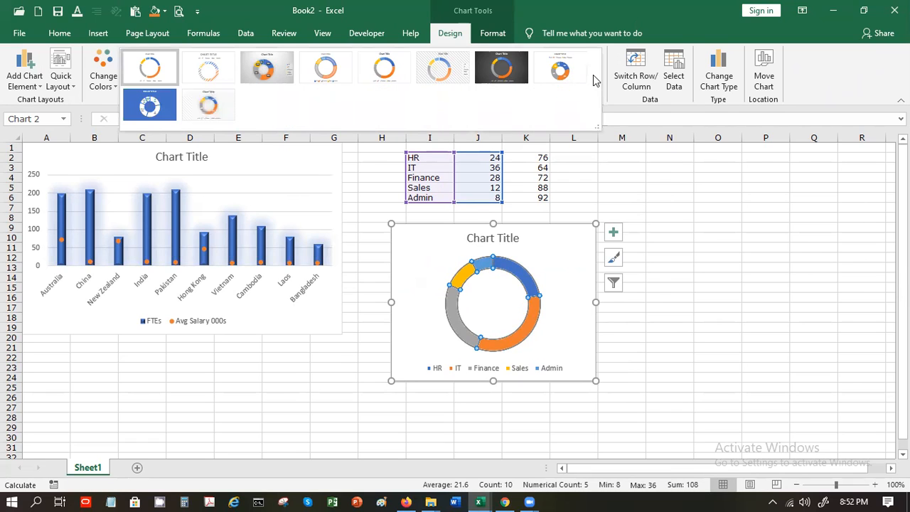
click(160, 108)
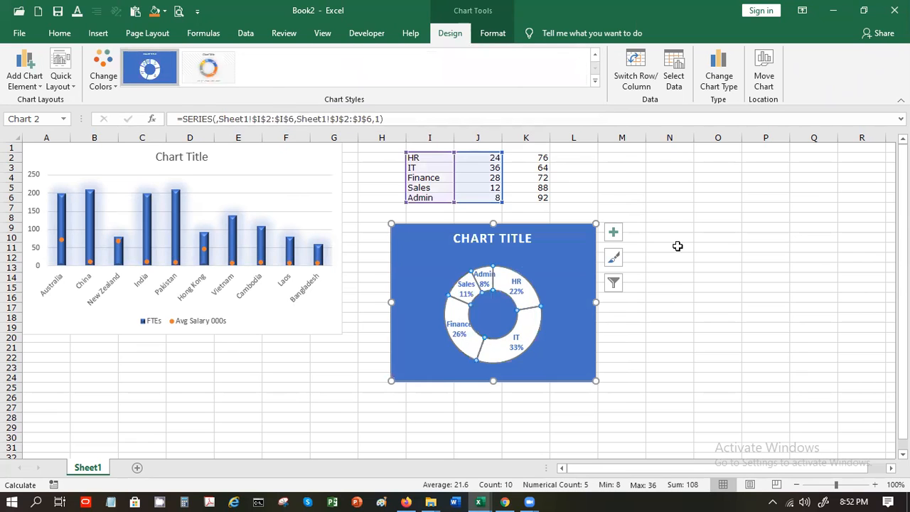
click(678, 246)
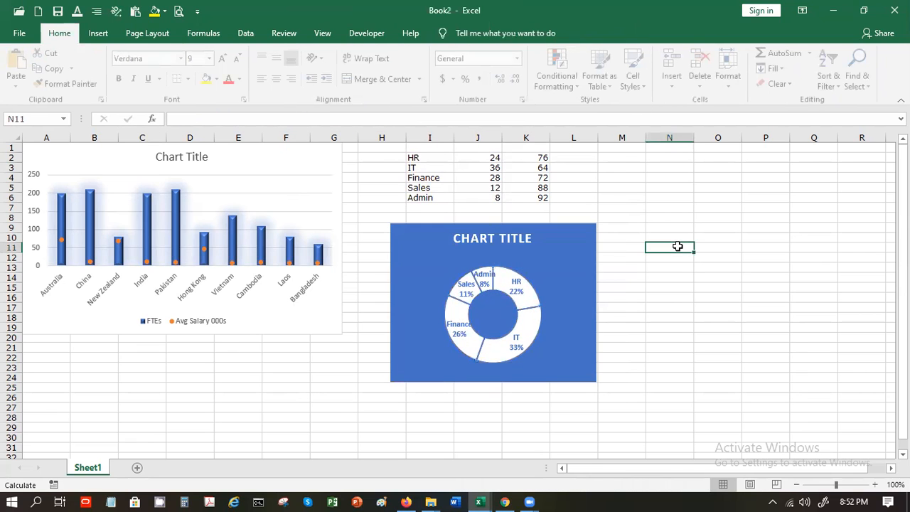
drag(442, 157, 443, 199)
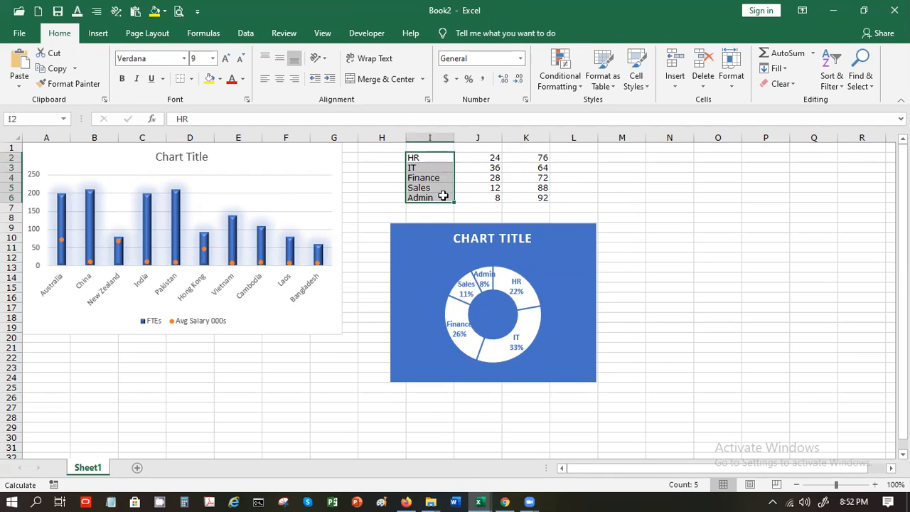
ctrl+click(536, 157)
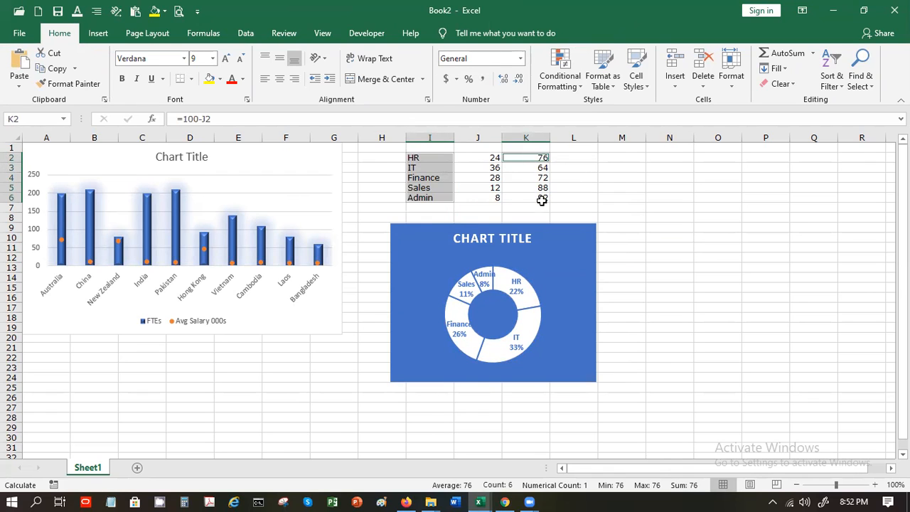
click(541, 197)
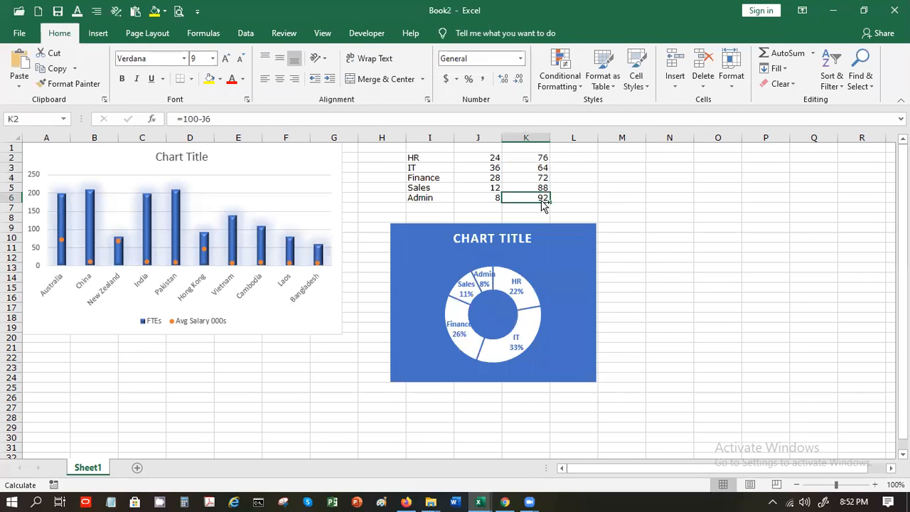
drag(443, 156, 446, 197)
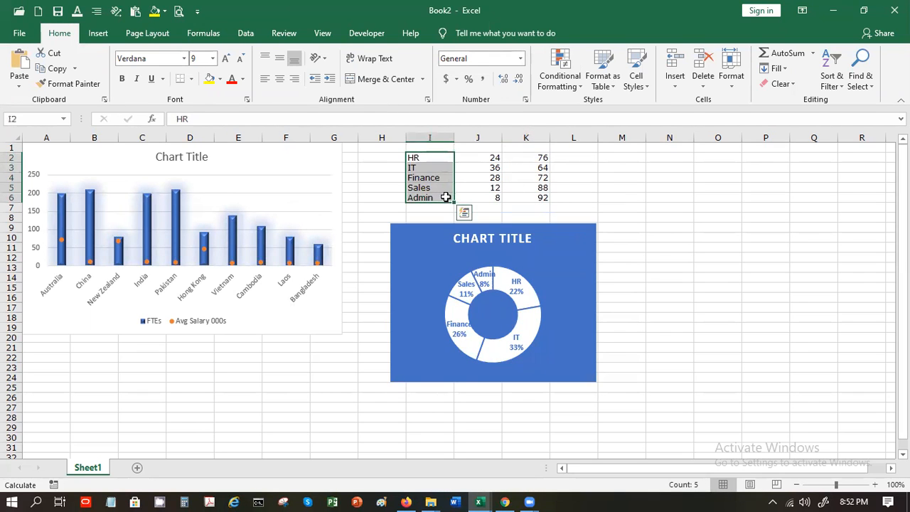
shift+click(516, 162)
shift+click(517, 167)
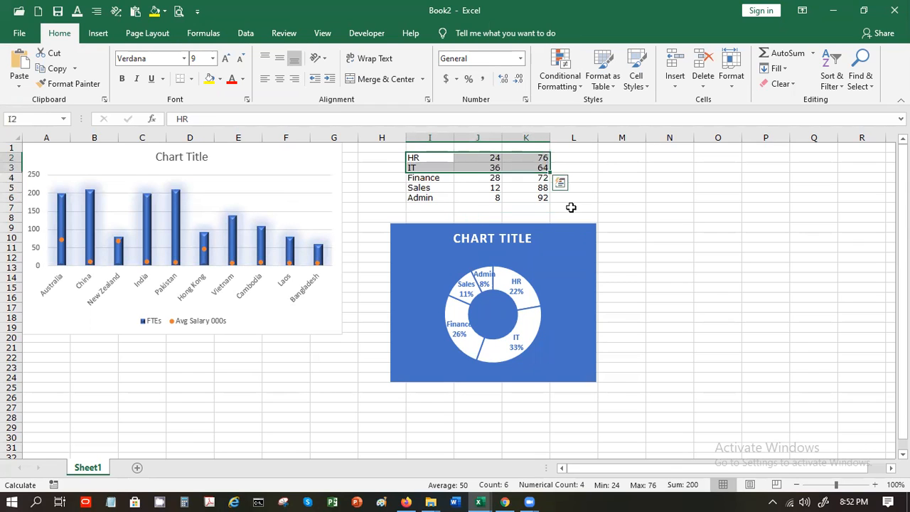
click(571, 197)
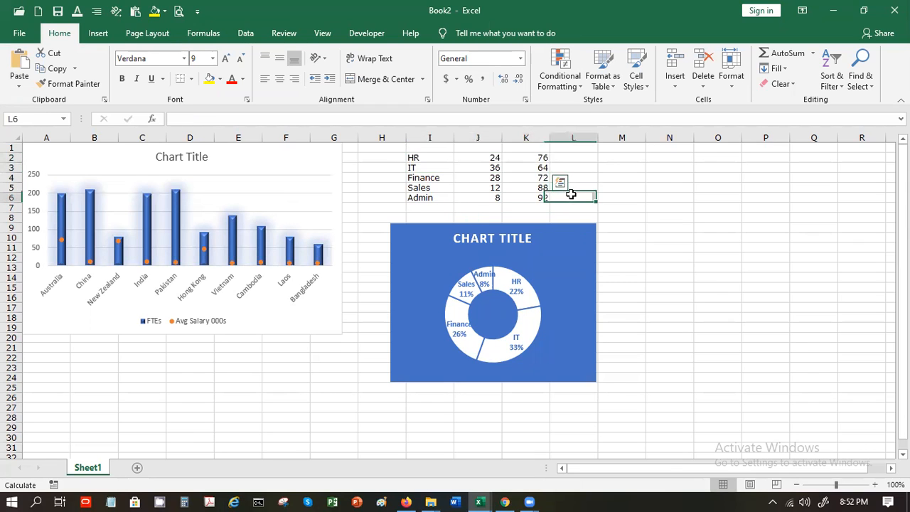
click(535, 236)
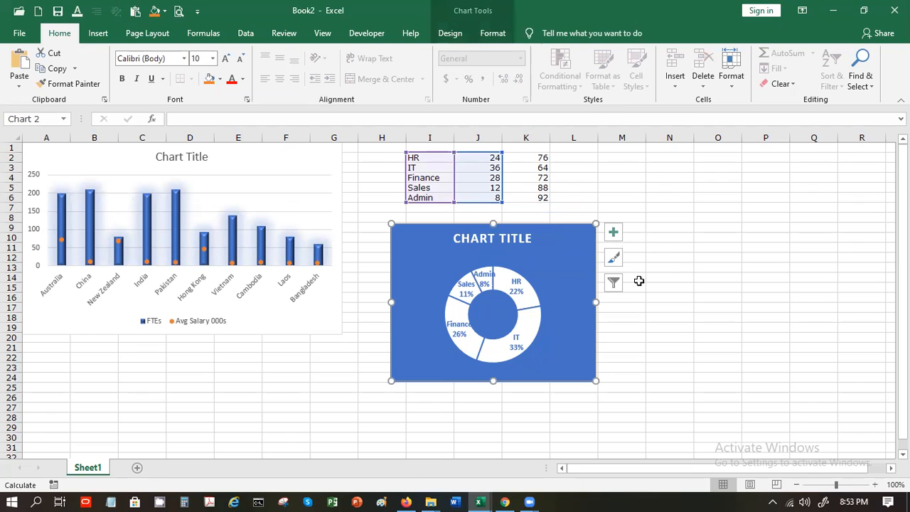
click(725, 238)
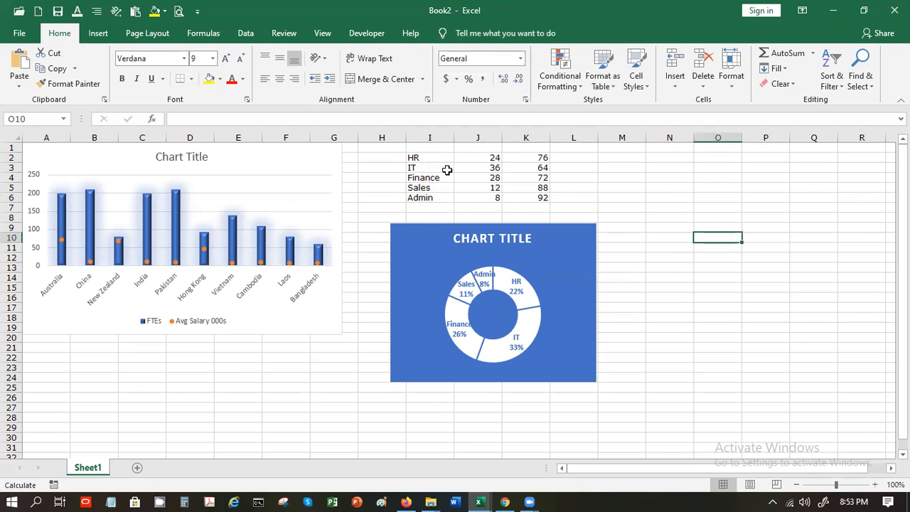
drag(426, 157, 435, 188)
click(669, 232)
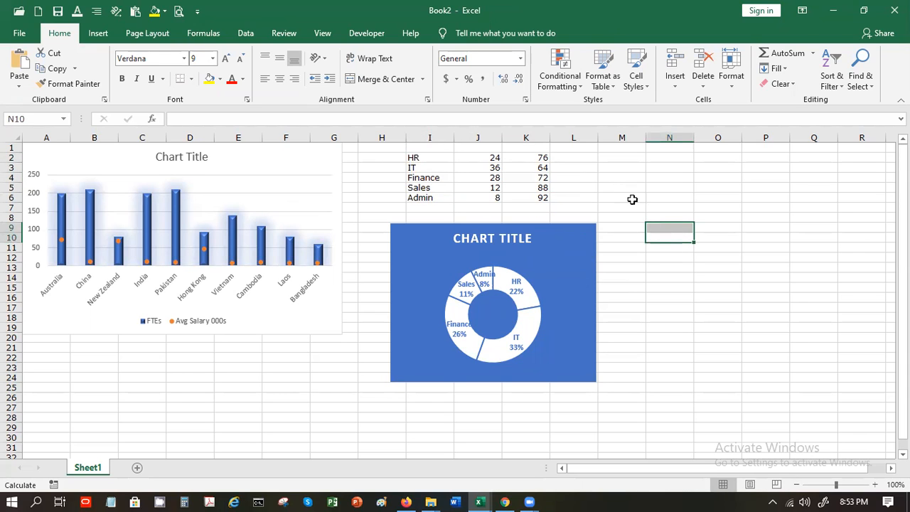
click(661, 236)
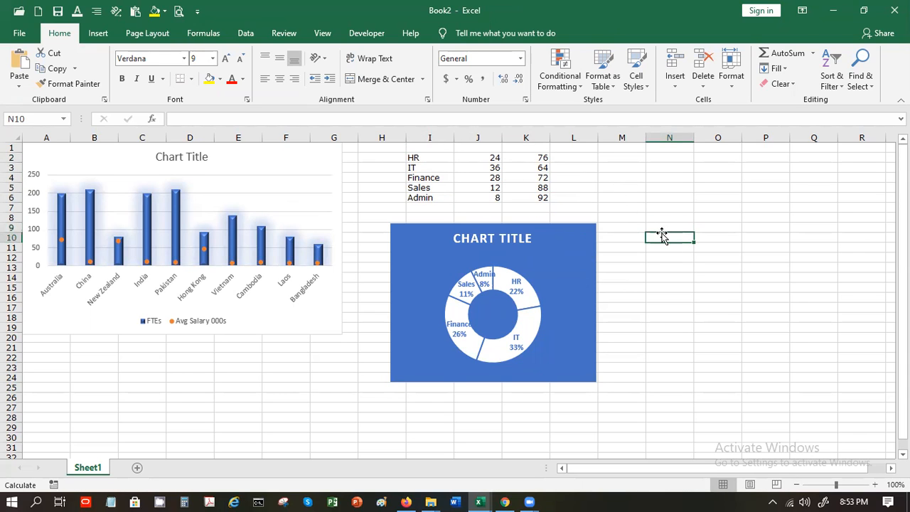
- Insert an empty doughnut chart with blank cell N9 selected and move it to start around D9
click(656, 228)
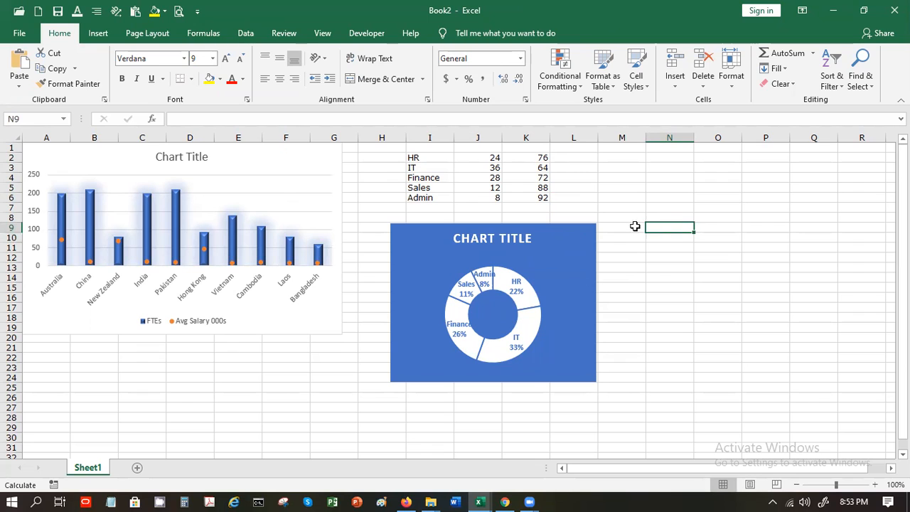
click(97, 32)
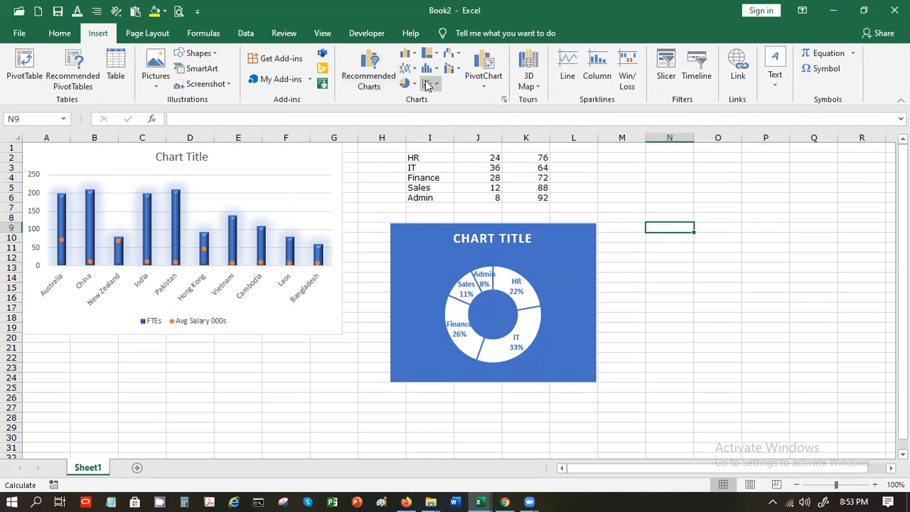
click(411, 84)
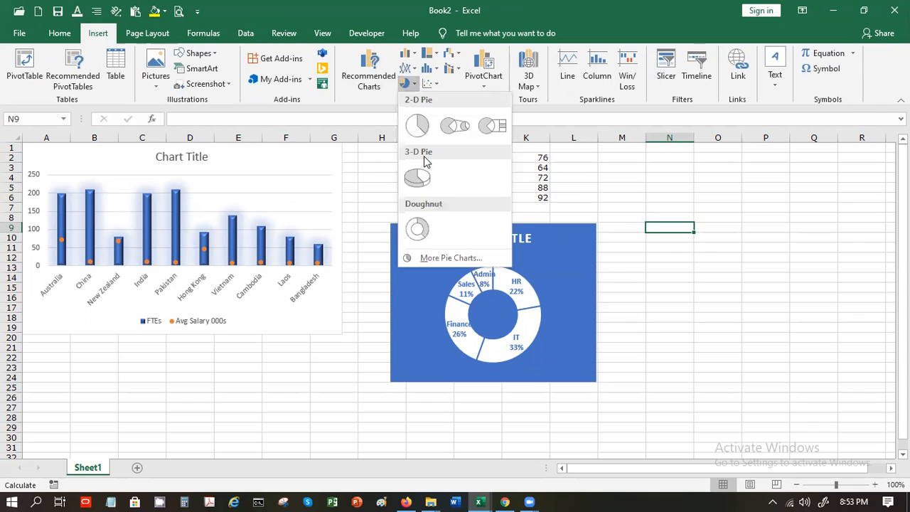
click(431, 228)
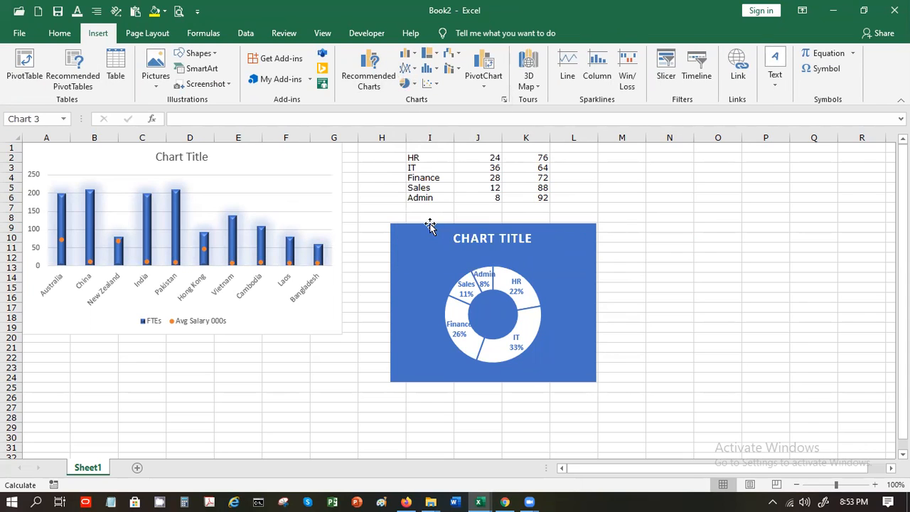
drag(421, 207, 269, 230)
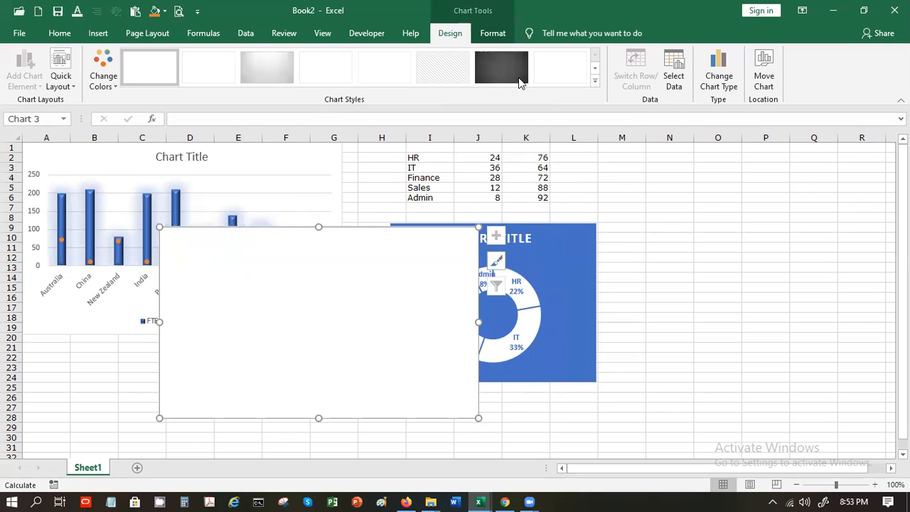
- Set the empty chart's data range to I2:I6 and its category label range to K2:K6
click(675, 65)
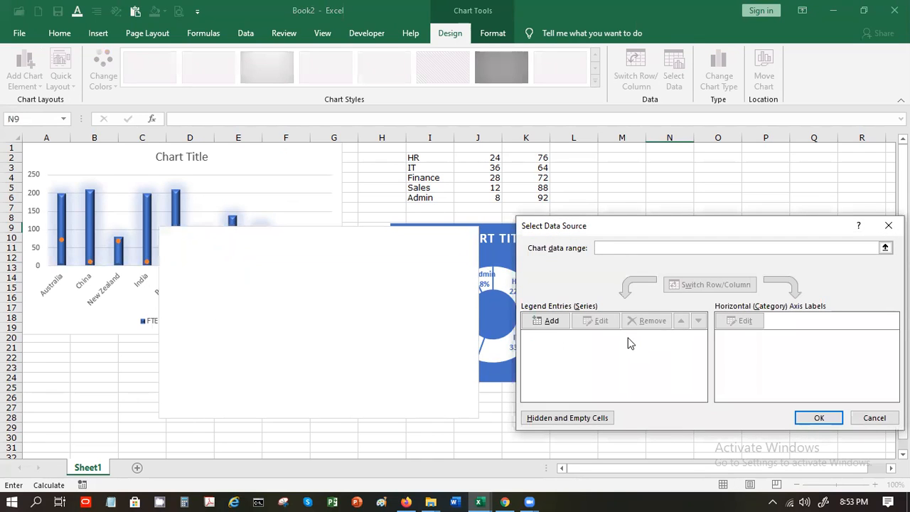
click(432, 158)
drag(437, 198, 439, 199)
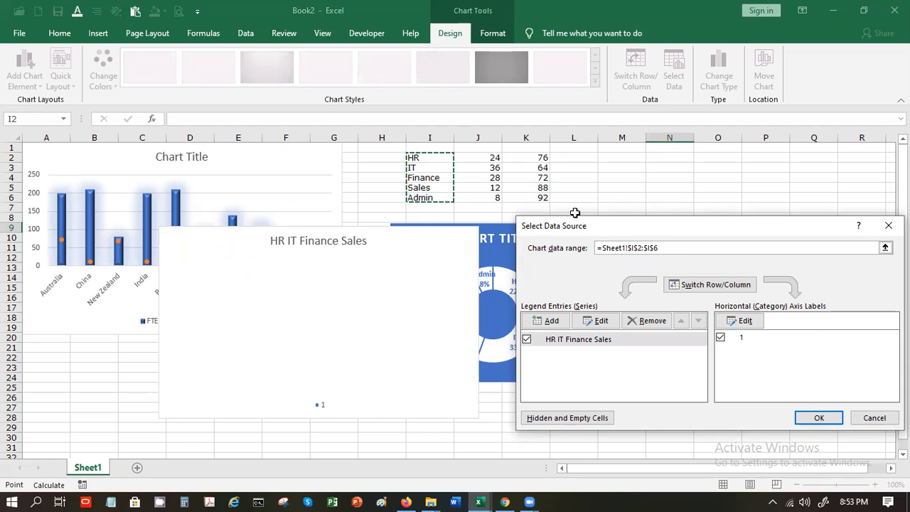
click(745, 322)
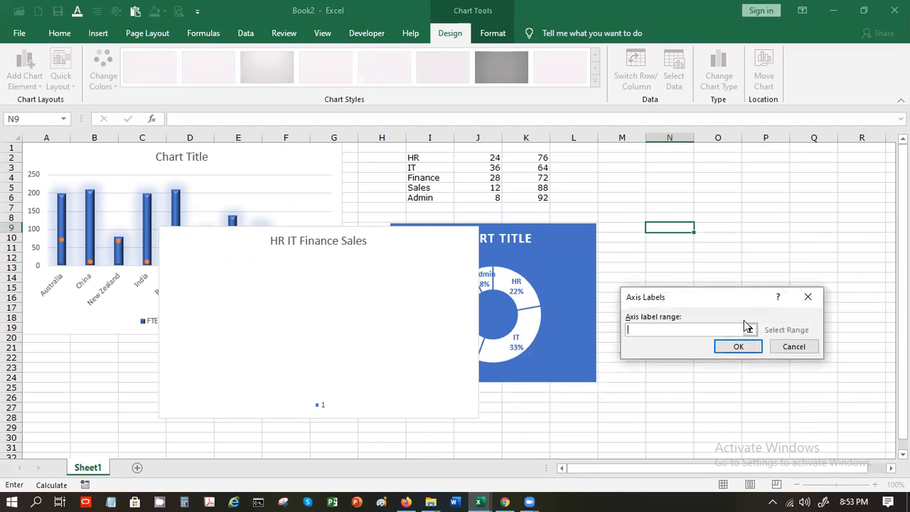
drag(534, 158, 538, 200)
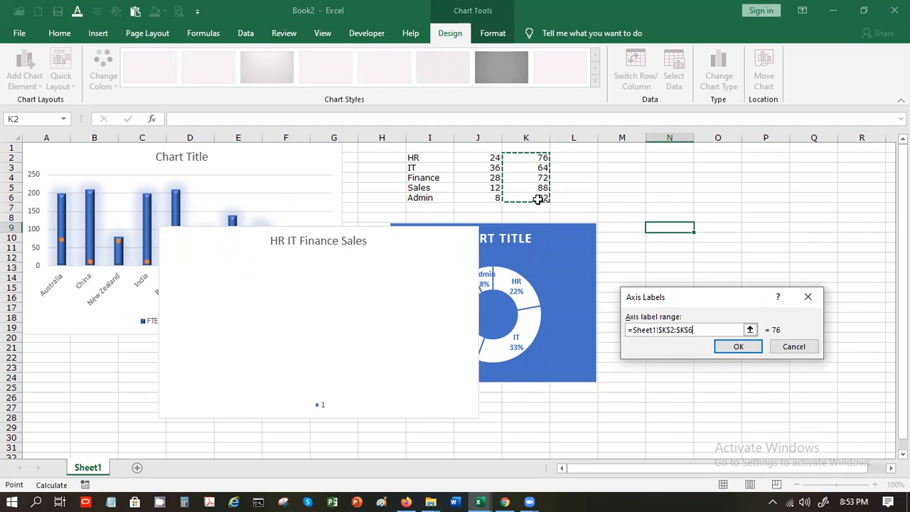
key(Return)
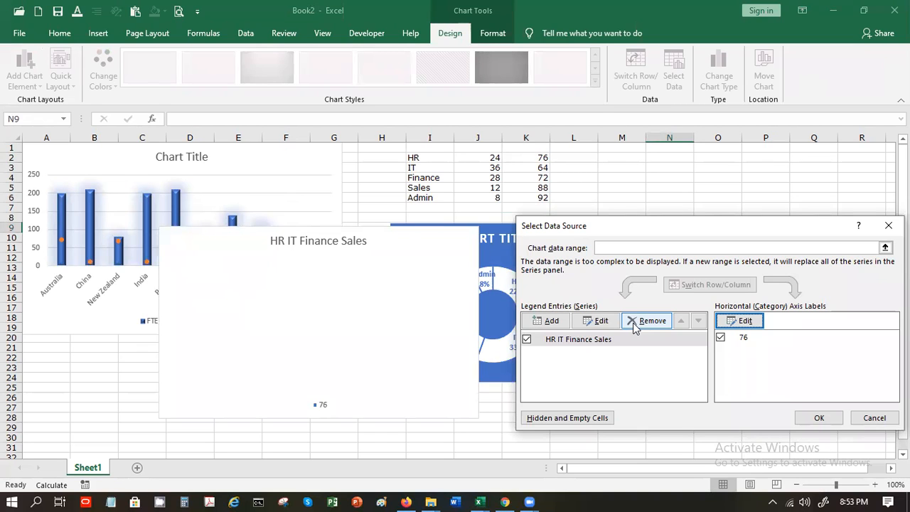
- Clear the new chart's category label range and accept its data source settings
click(756, 321)
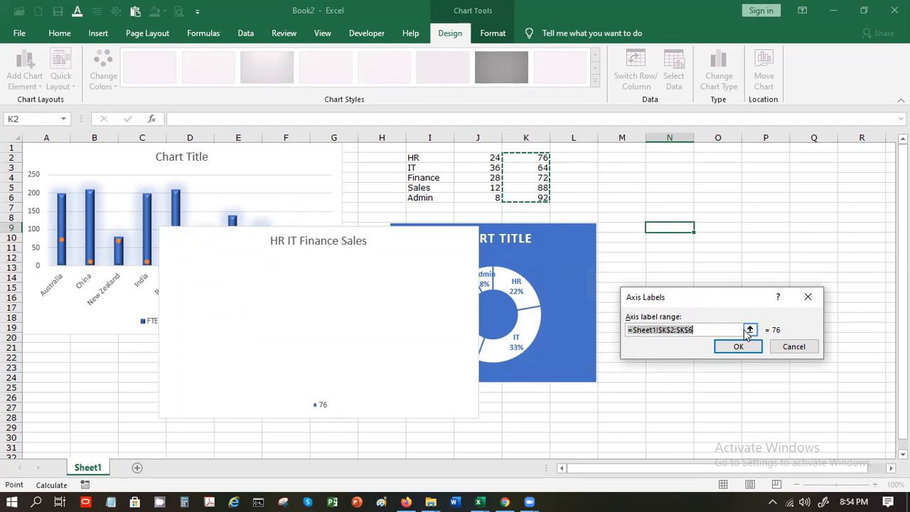
key(BackSpace)
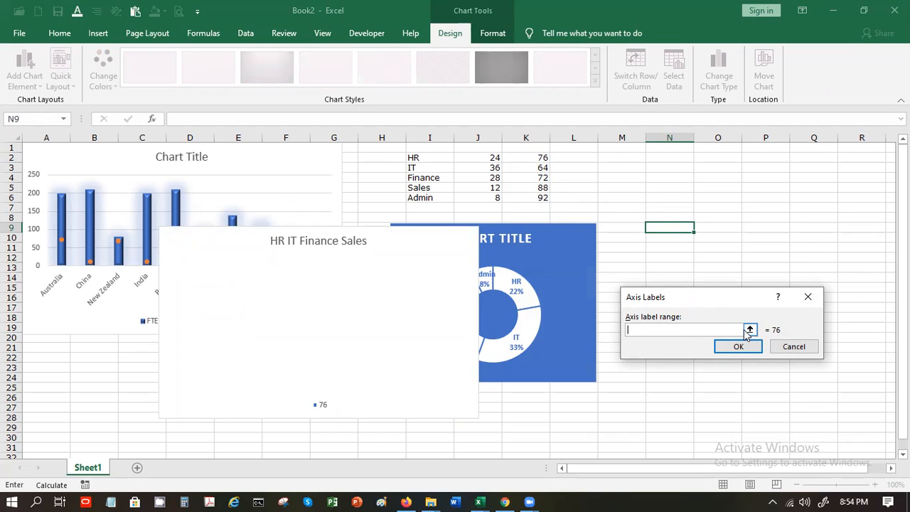
click(740, 346)
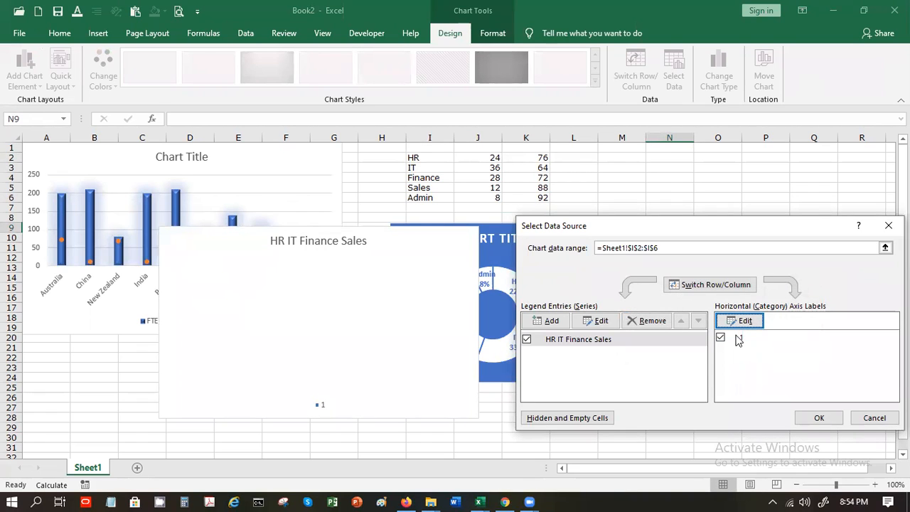
click(738, 340)
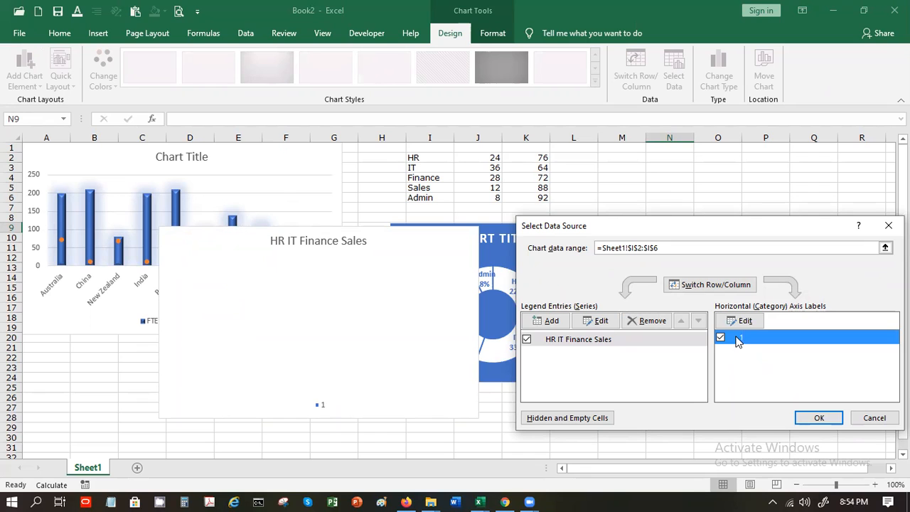
click(818, 419)
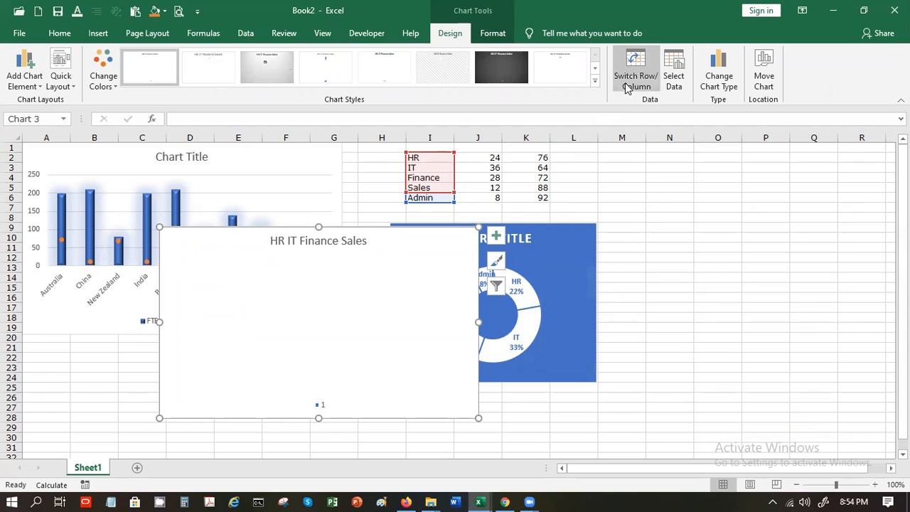
- Replace the new chart's existing series with an unnamed series that uses K2:K6 as its values
click(674, 80)
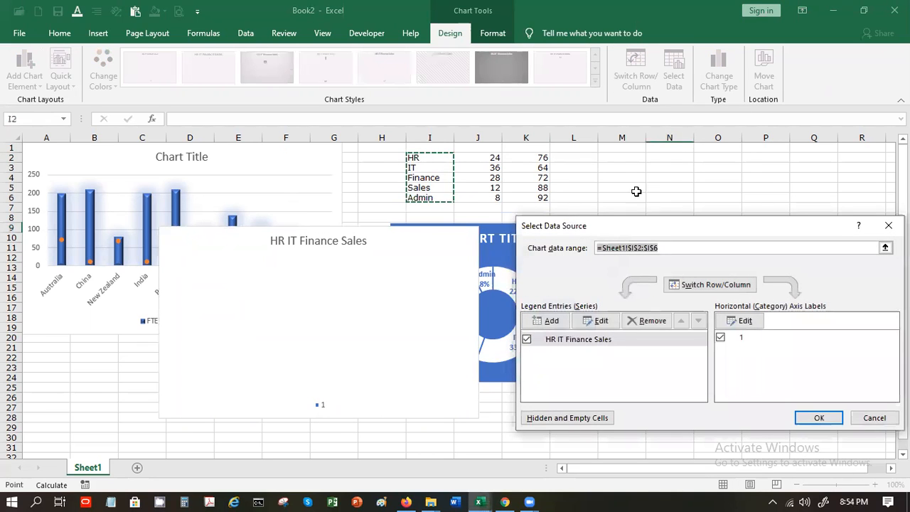
click(586, 339)
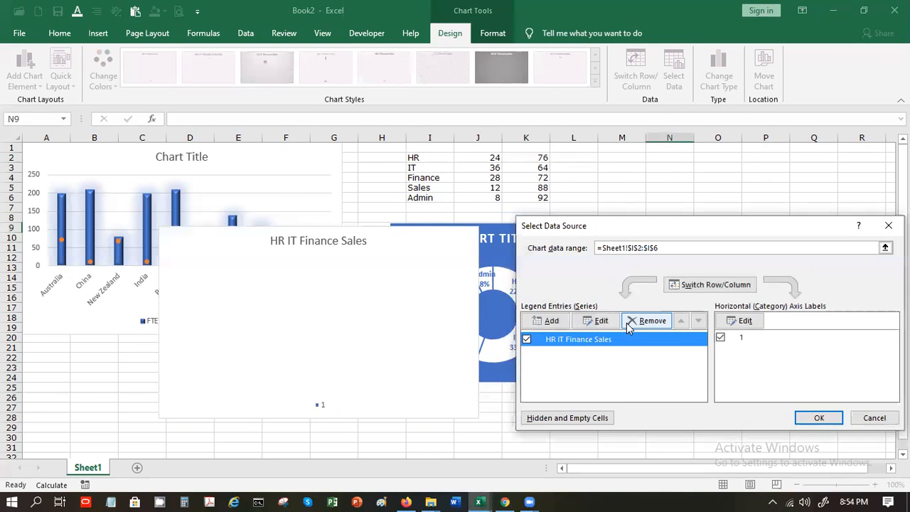
click(629, 322)
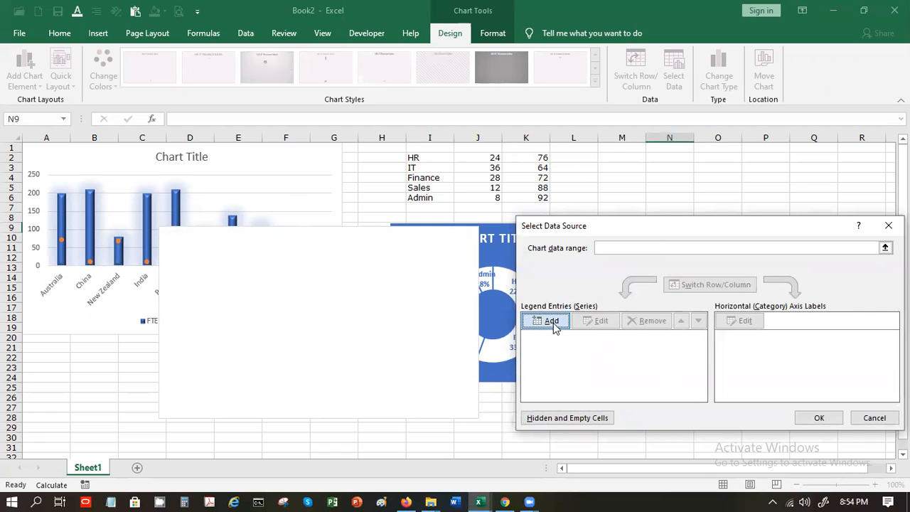
click(552, 321)
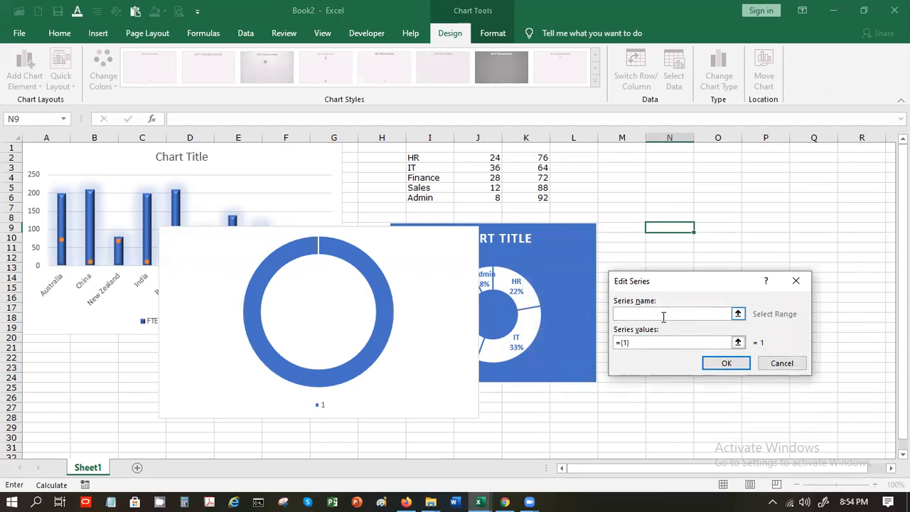
drag(623, 343, 636, 345)
drag(534, 158, 535, 200)
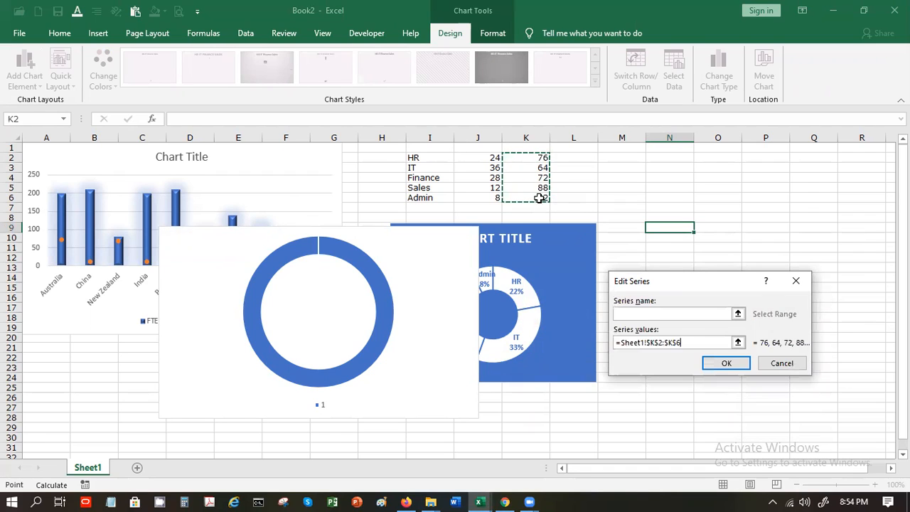
key(Return)
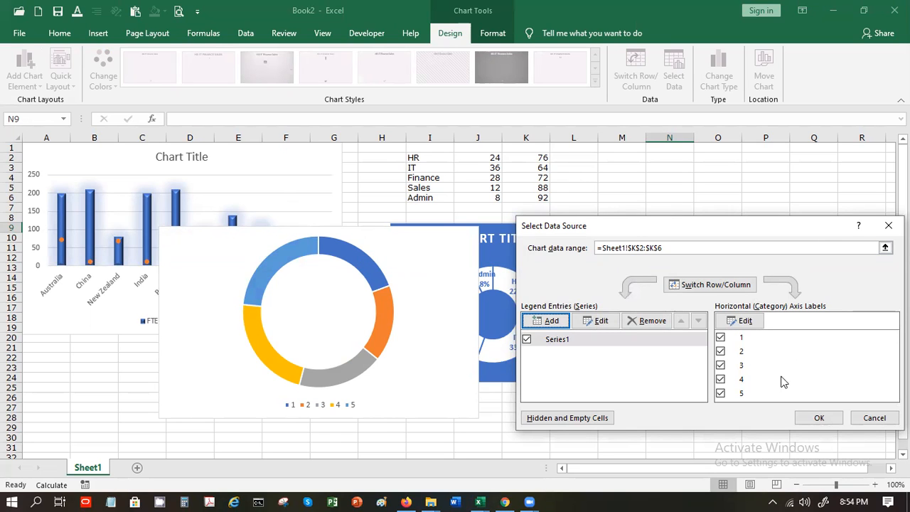
- Accept the new doughnut chart's data source settings and select its data series
click(806, 417)
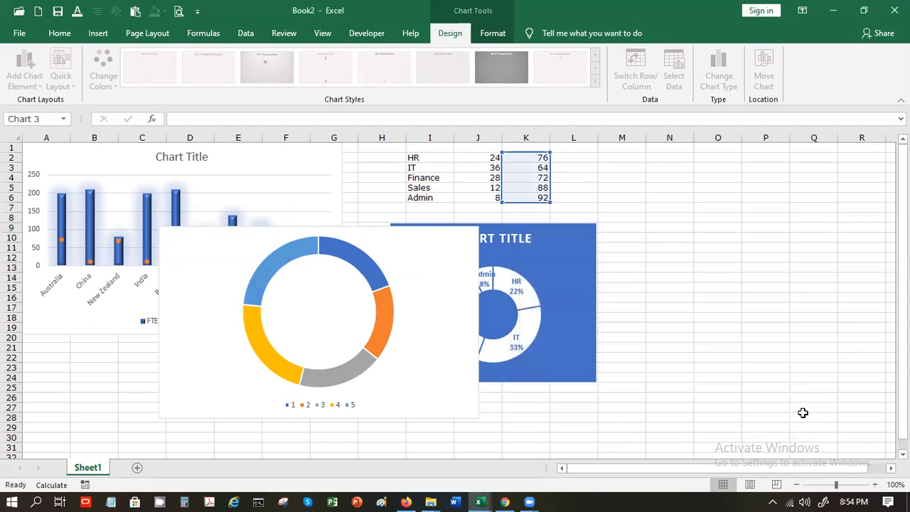
click(284, 260)
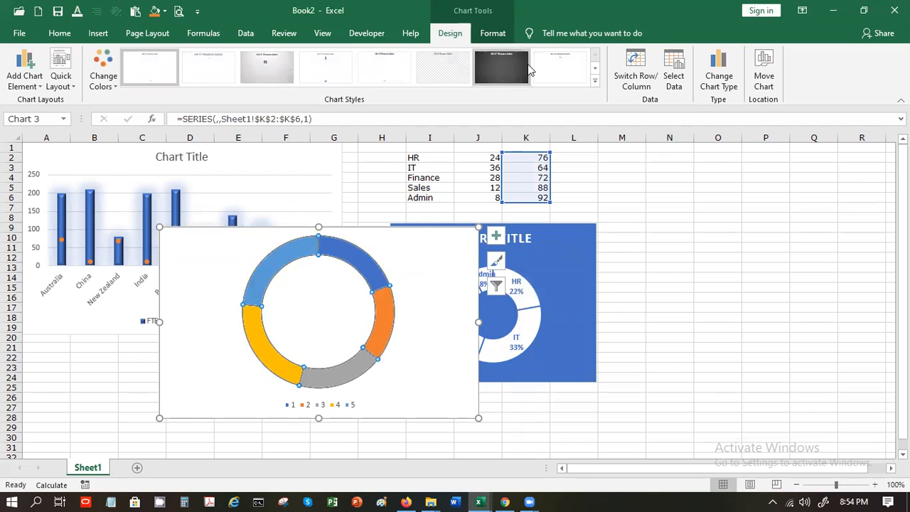
click(596, 81)
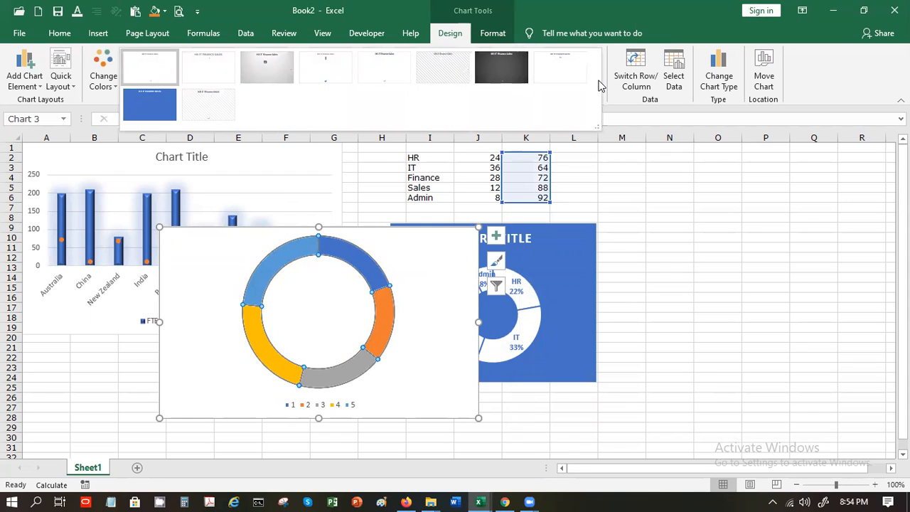
click(356, 266)
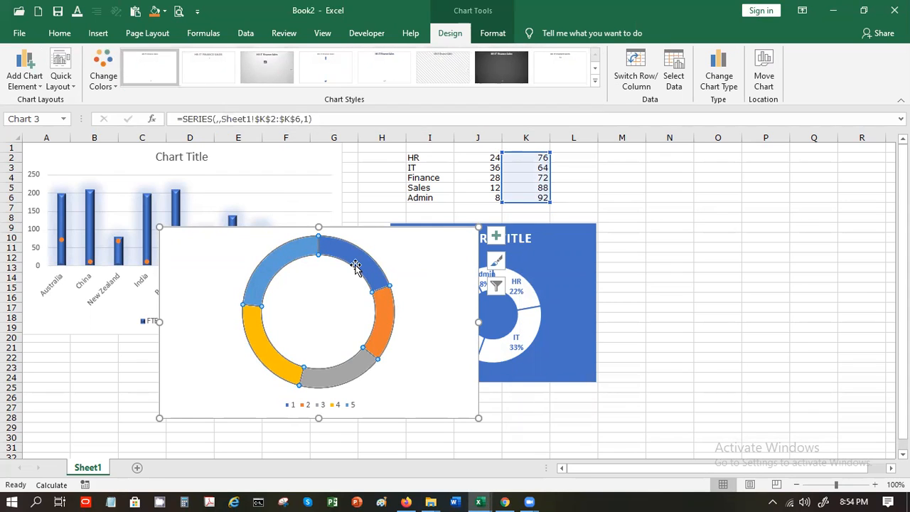
- Give all slices of the new doughnut's data series a solid fill in the blue theme color
right_click(355, 266)
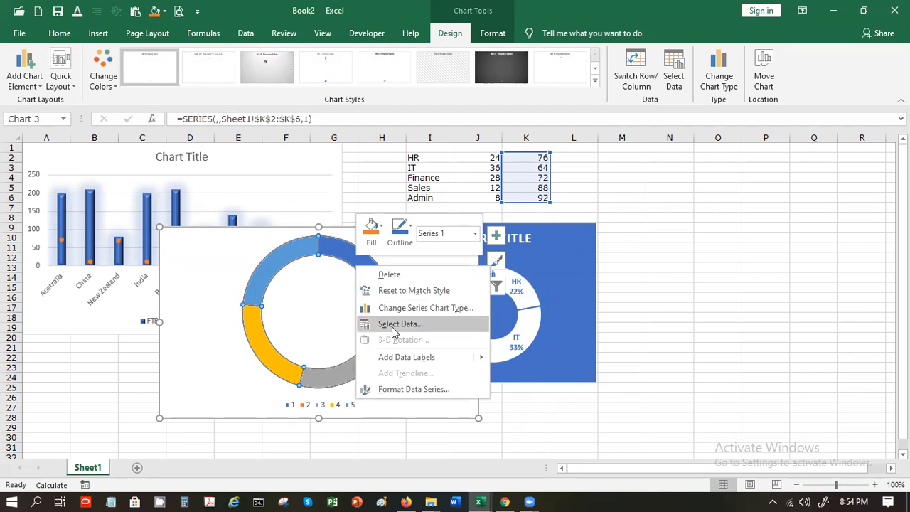
click(426, 390)
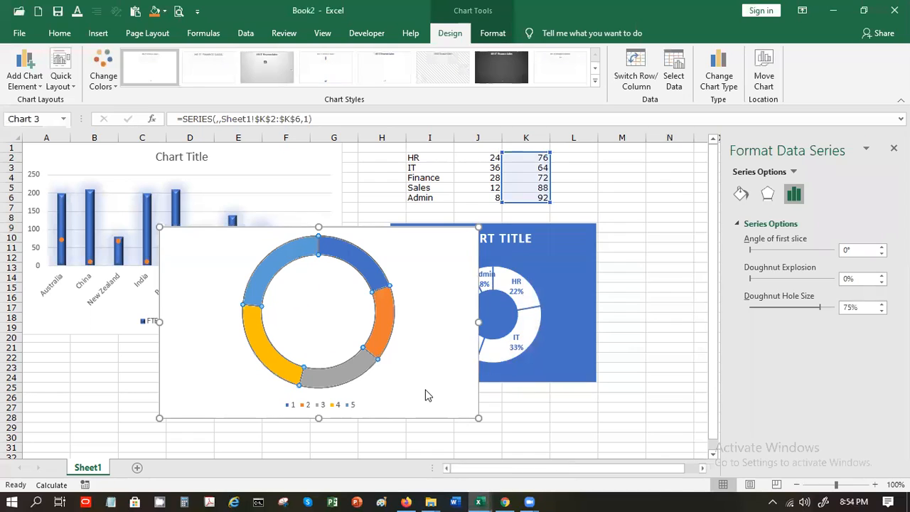
click(741, 193)
click(748, 224)
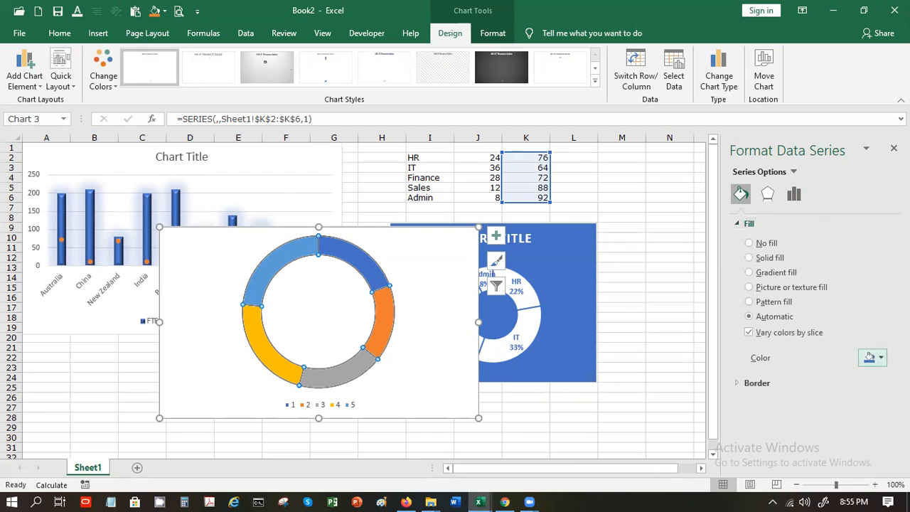
click(882, 359)
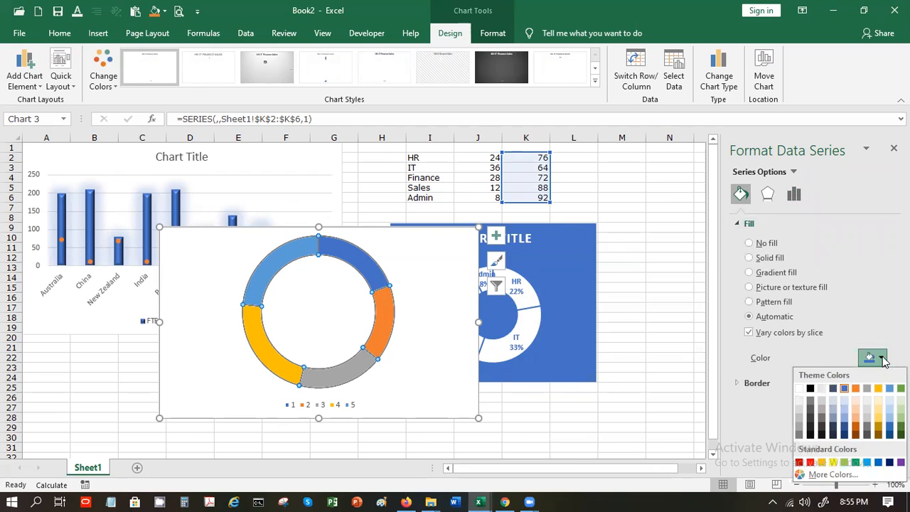
click(844, 388)
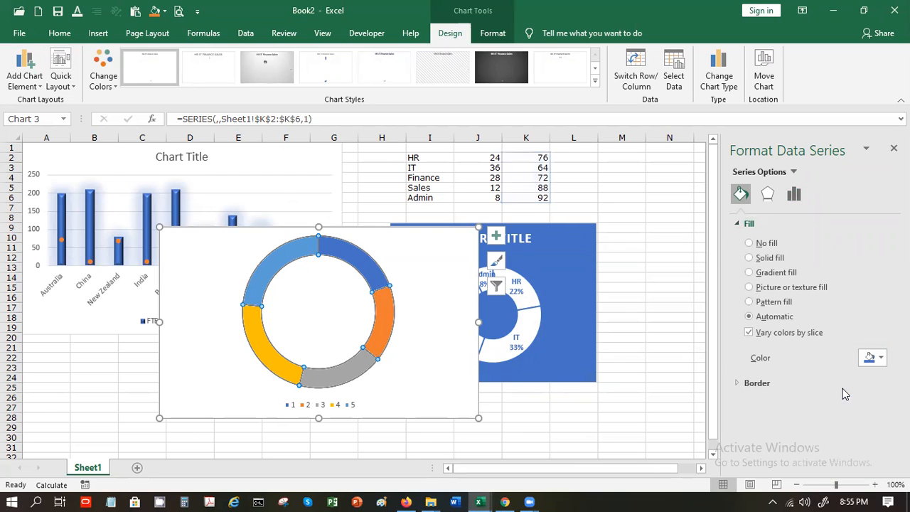
click(685, 357)
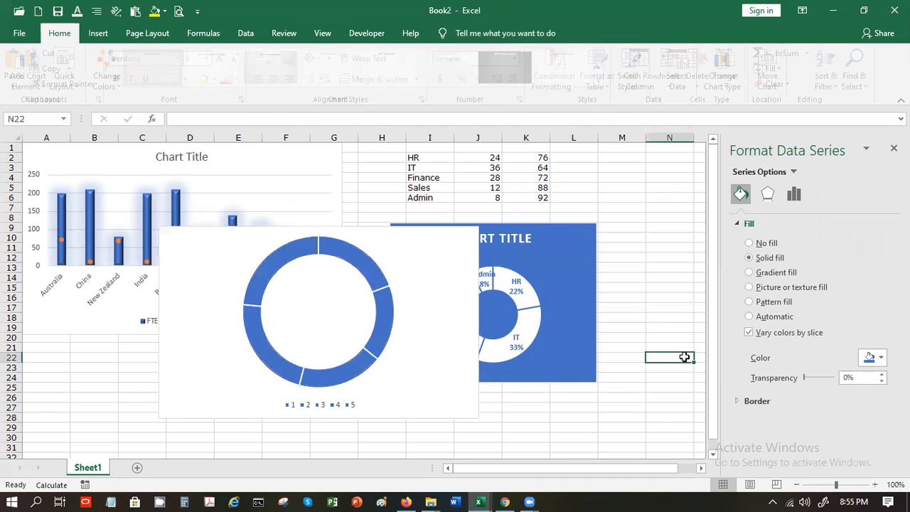
- Move the new doughnut chart to start around B9 so it no longer overlaps the blue department chart
click(355, 259)
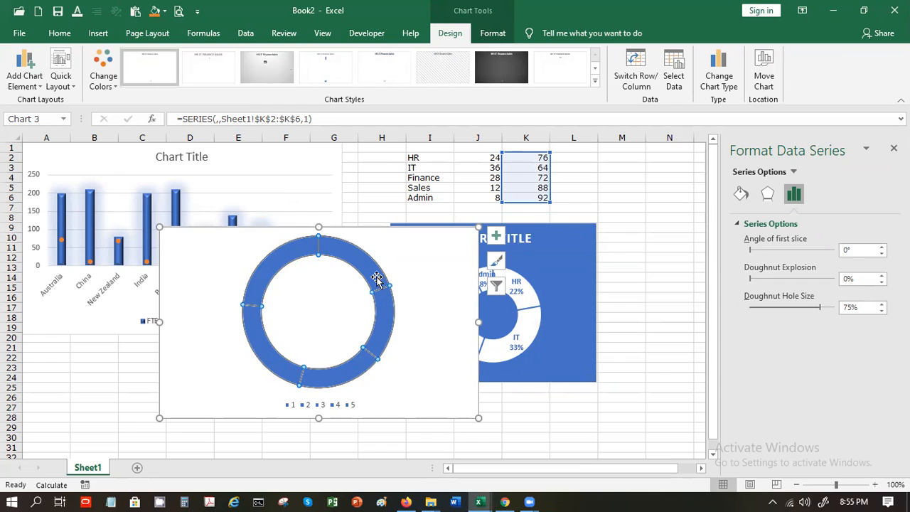
click(496, 236)
drag(379, 279, 427, 320)
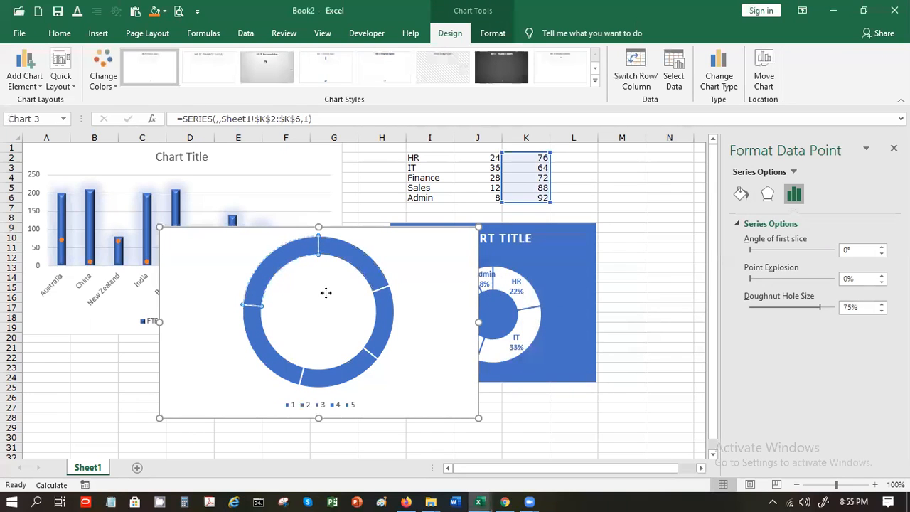
drag(390, 234, 300, 225)
click(323, 396)
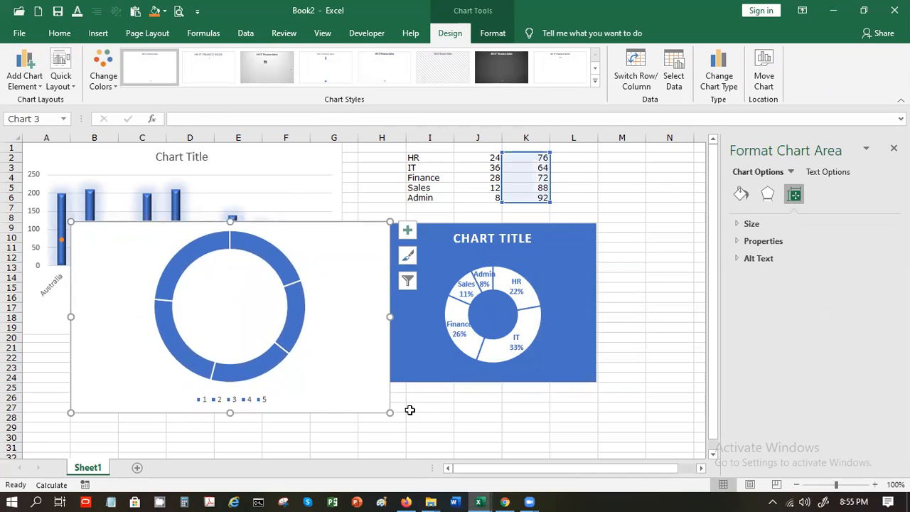
- Shrink the new doughnut chart to end around row 24 and apply the quick layout with title, category names and percentages
drag(390, 412, 376, 383)
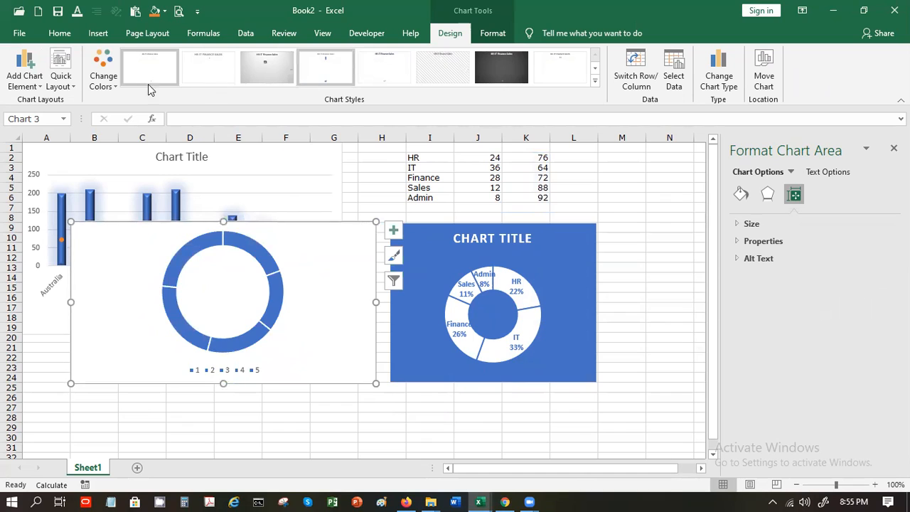
click(71, 77)
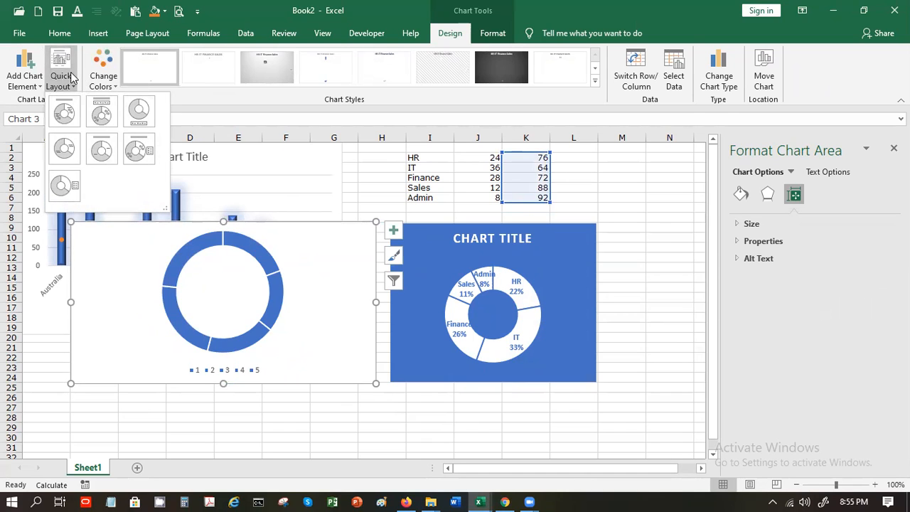
click(69, 114)
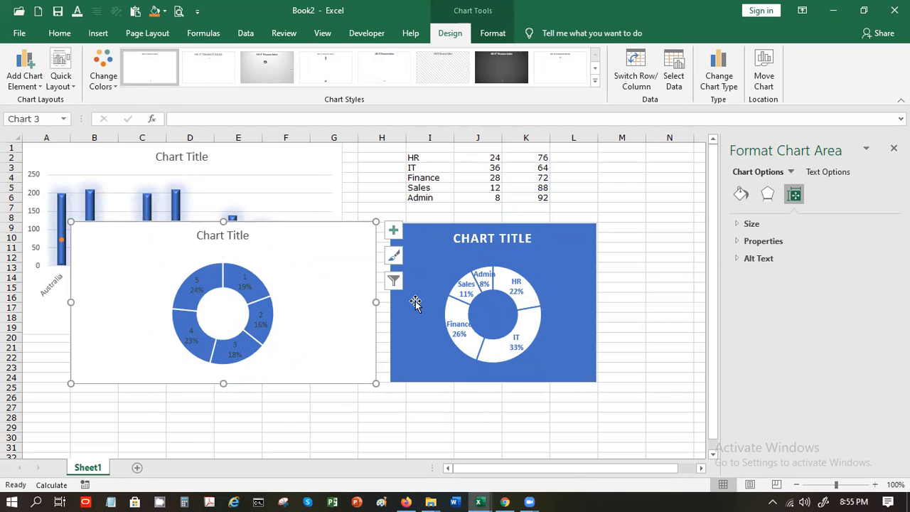
- Set the HR value in J2 to 48
click(545, 158)
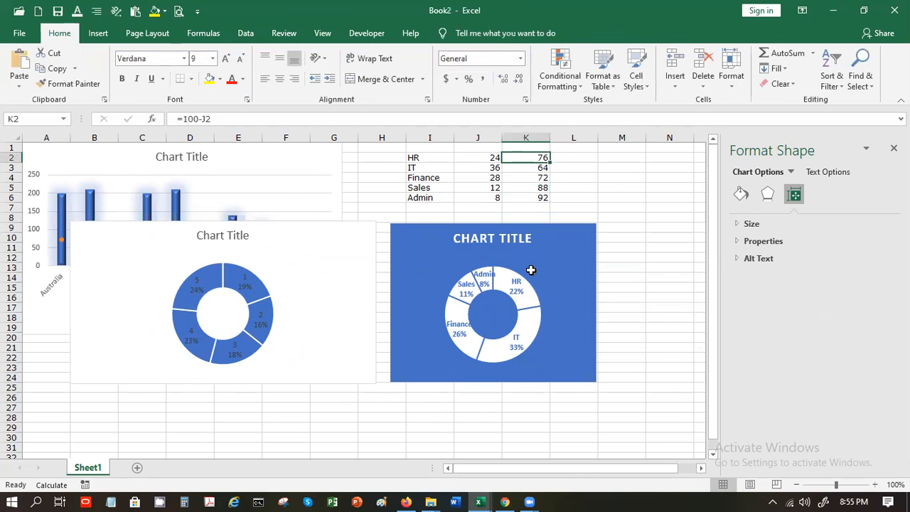
click(466, 159)
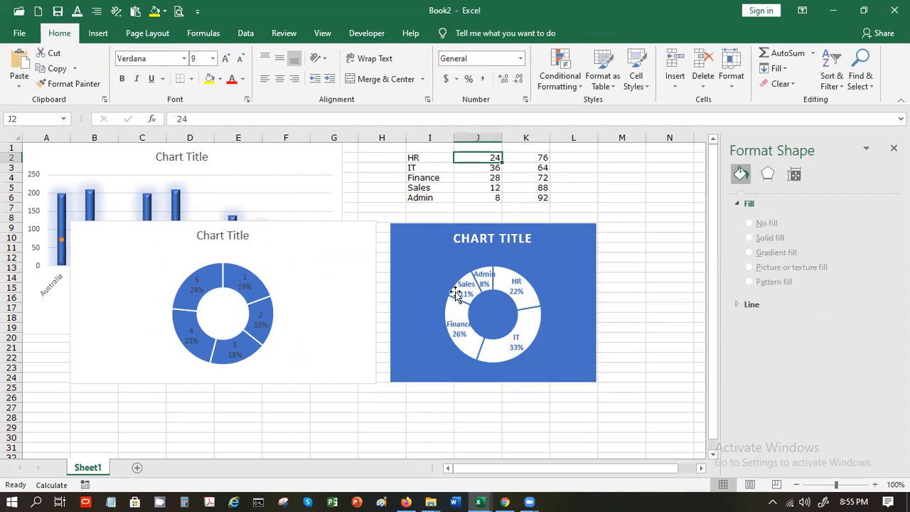
text(48)
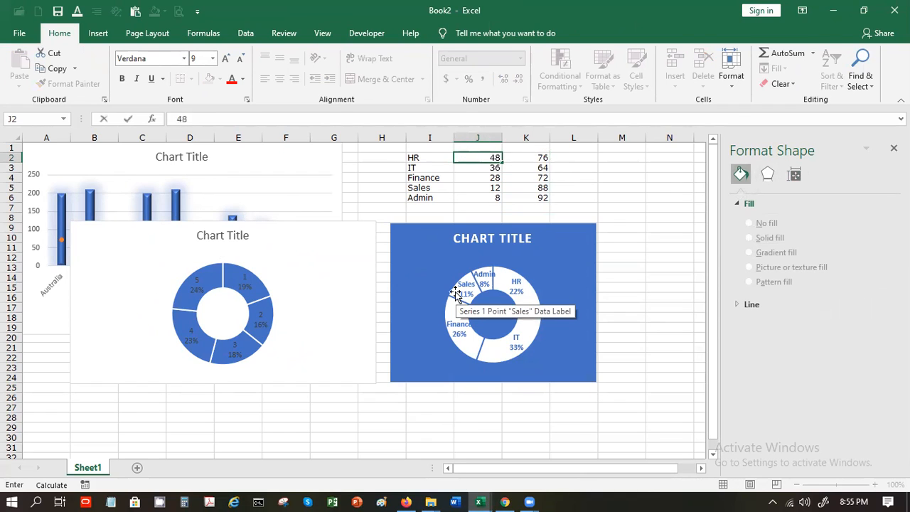
key(Return)
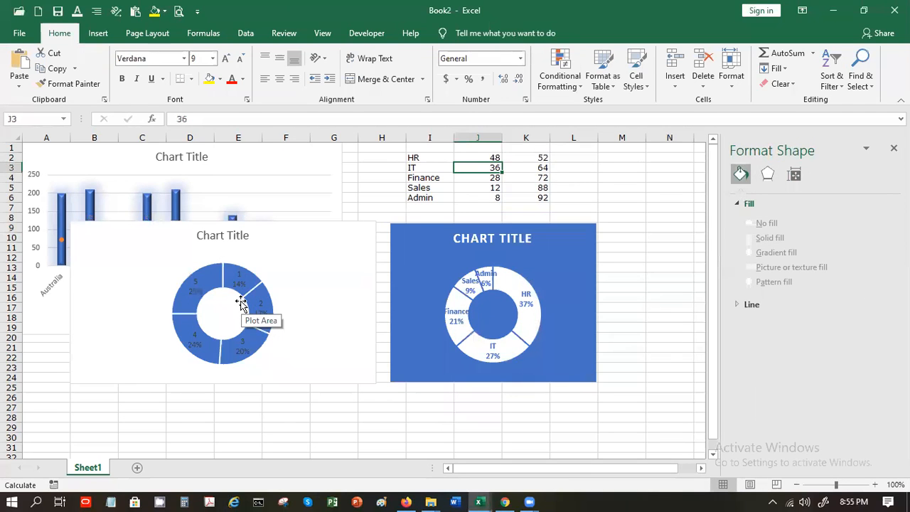
mouse_move(243, 302)
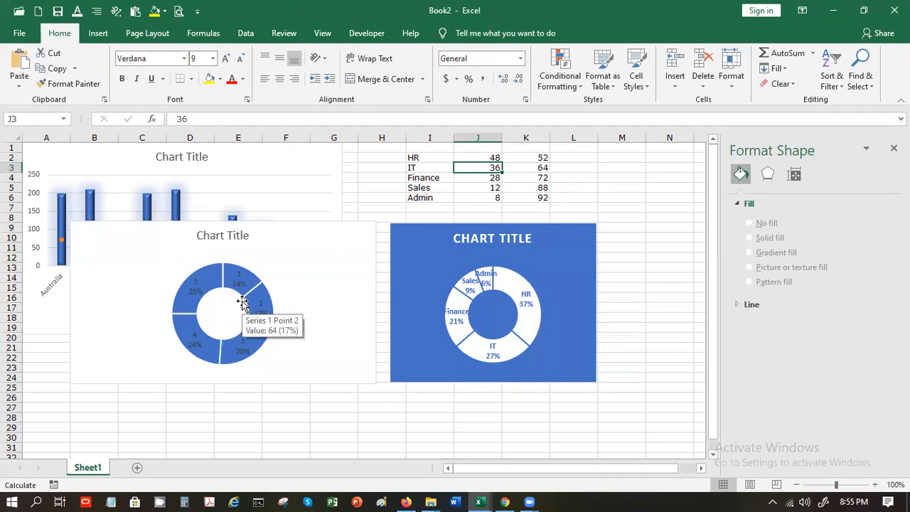
- Enlarge the blue department doughnut chart to extend to about N29
click(576, 376)
drag(595, 383, 691, 429)
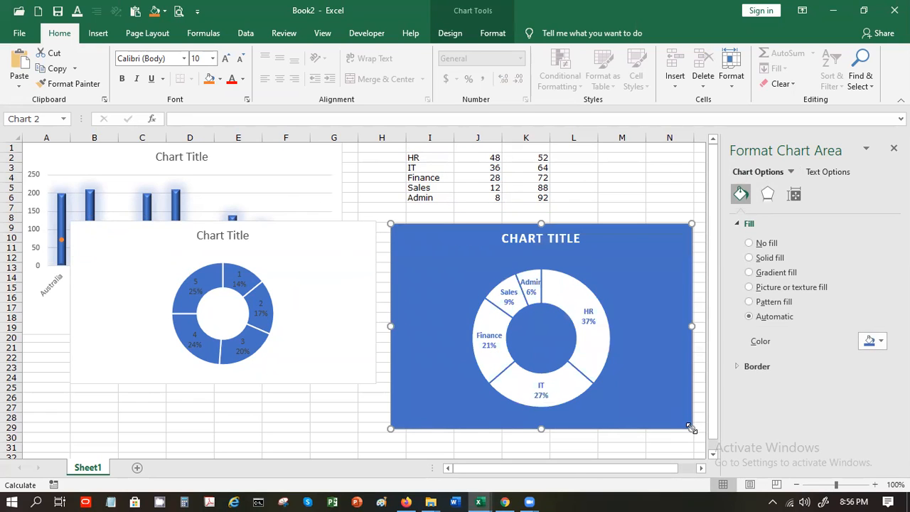
- Inspect the remainder doughnut's data labels and the source range of its data series
click(248, 283)
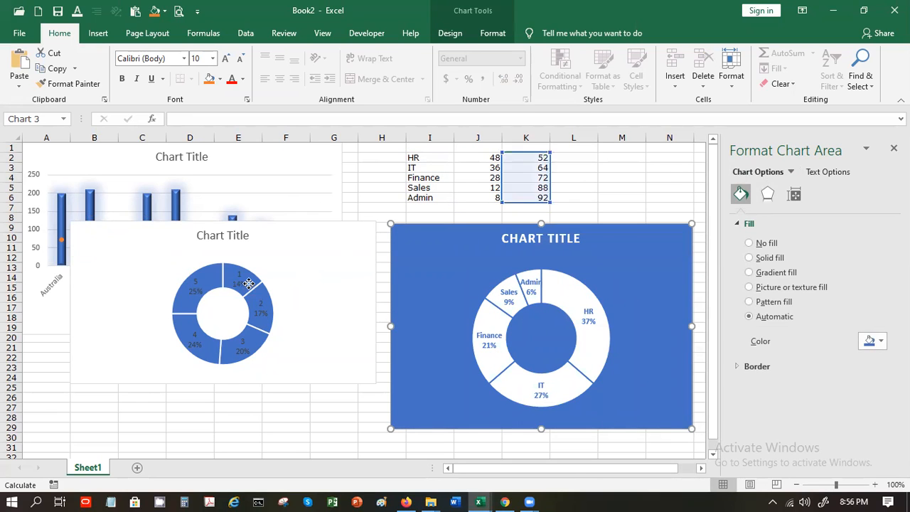
click(164, 226)
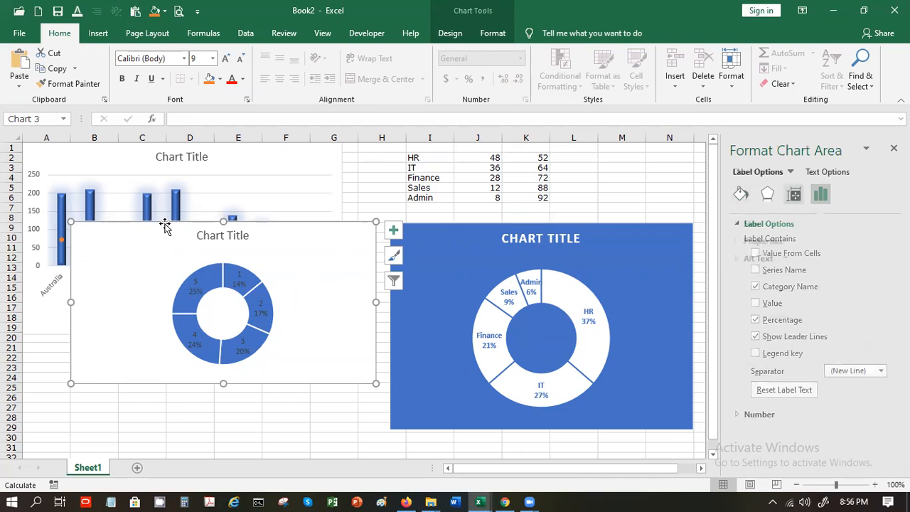
click(205, 269)
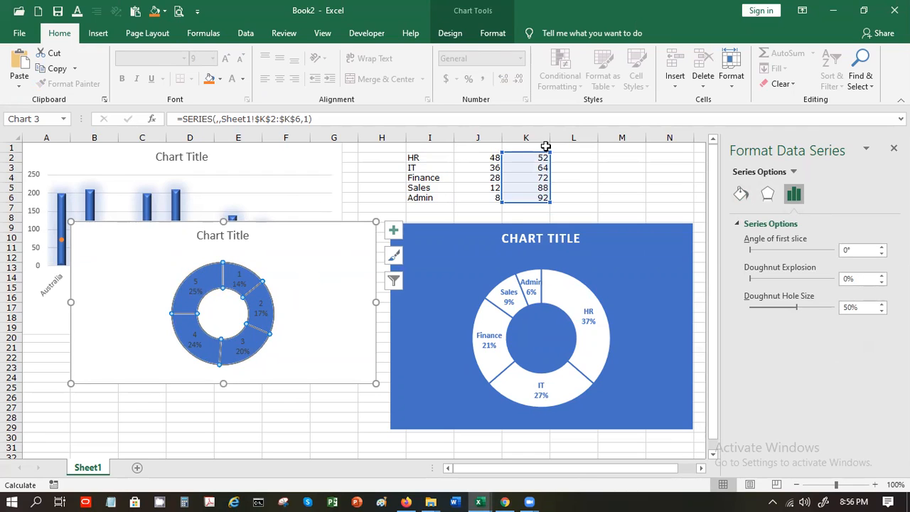
click(310, 226)
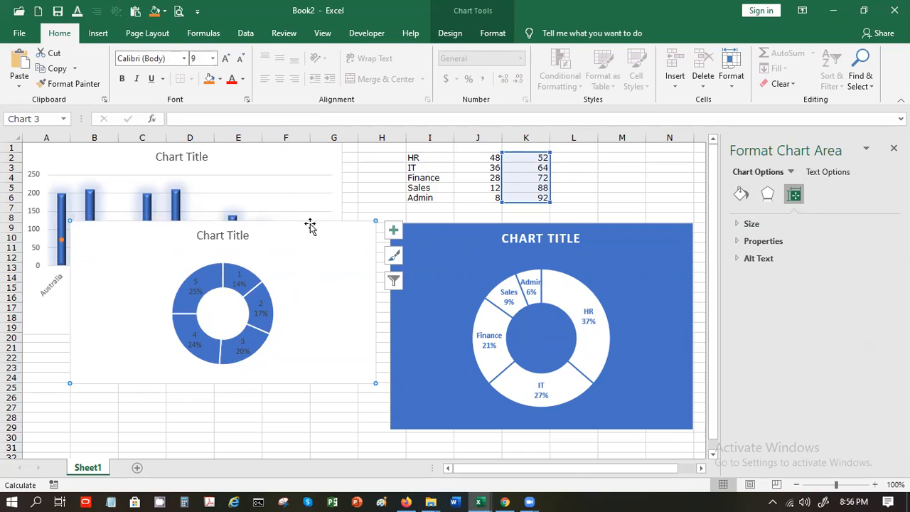
click(239, 274)
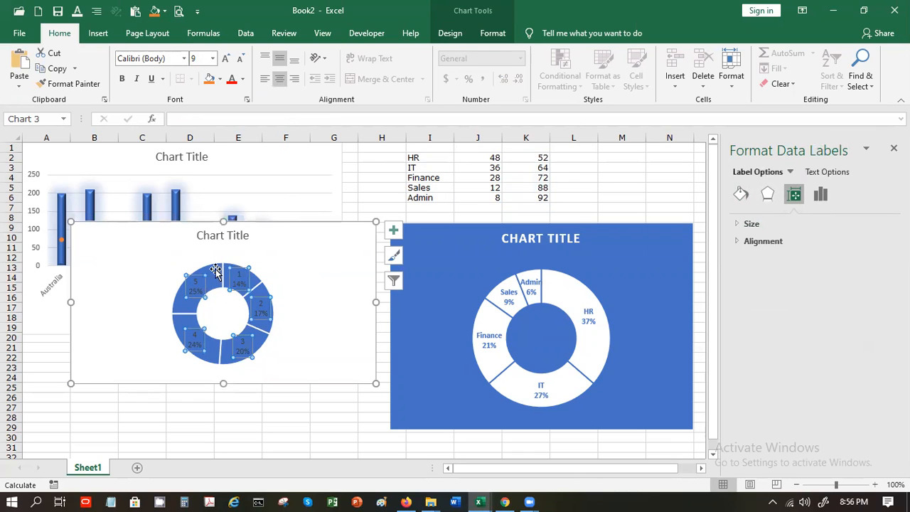
click(256, 260)
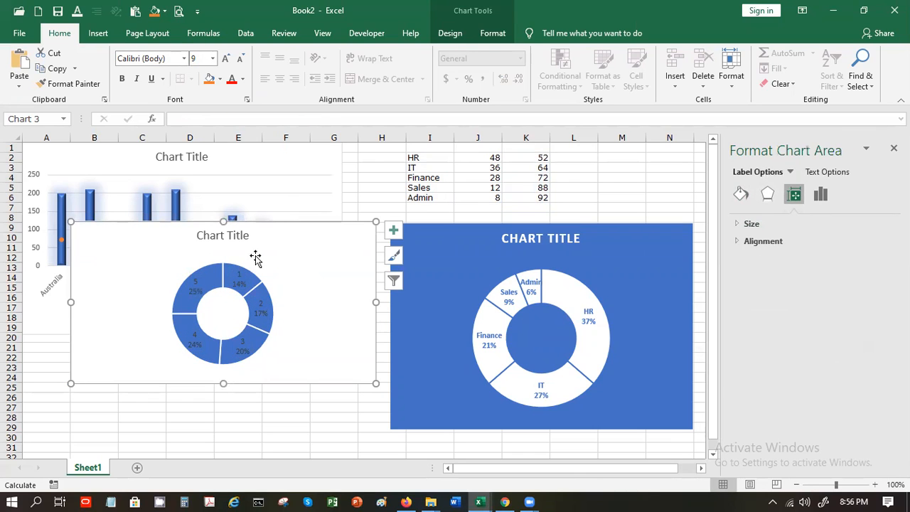
- Apply the Doughnut chart type to the blue department chart again
click(466, 226)
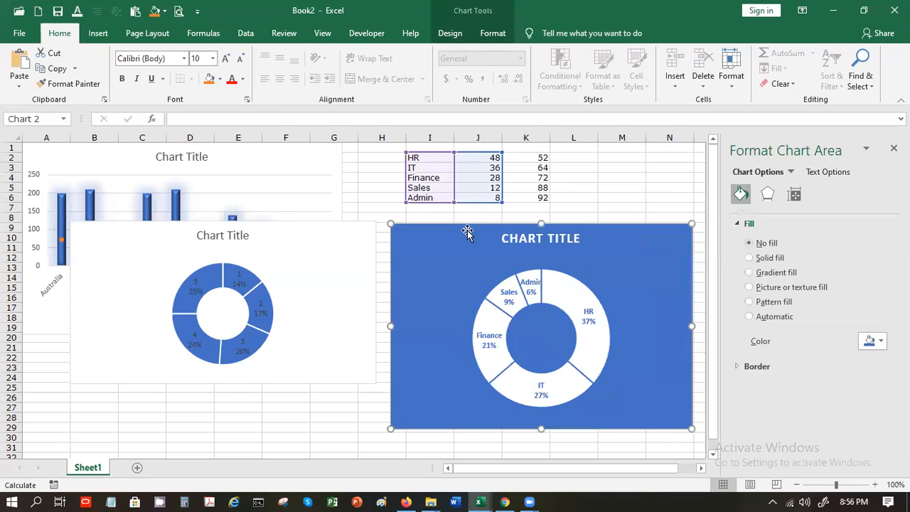
click(99, 33)
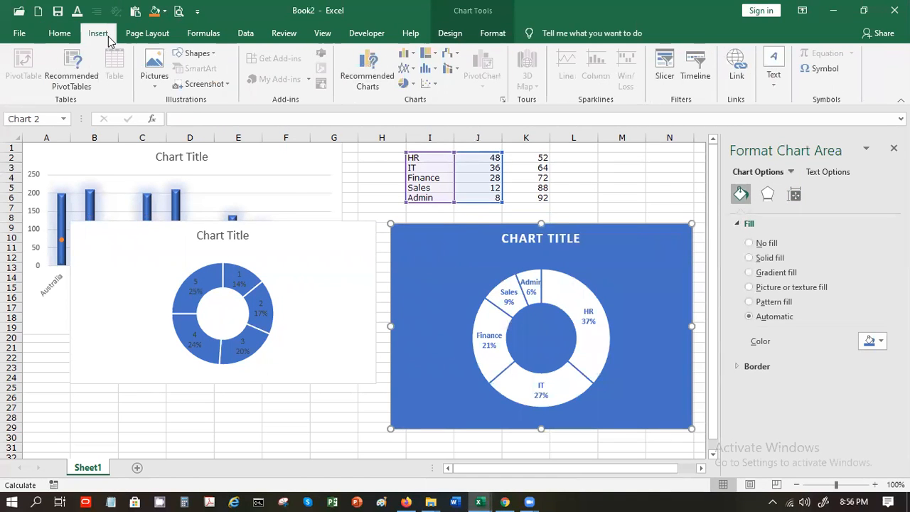
click(409, 83)
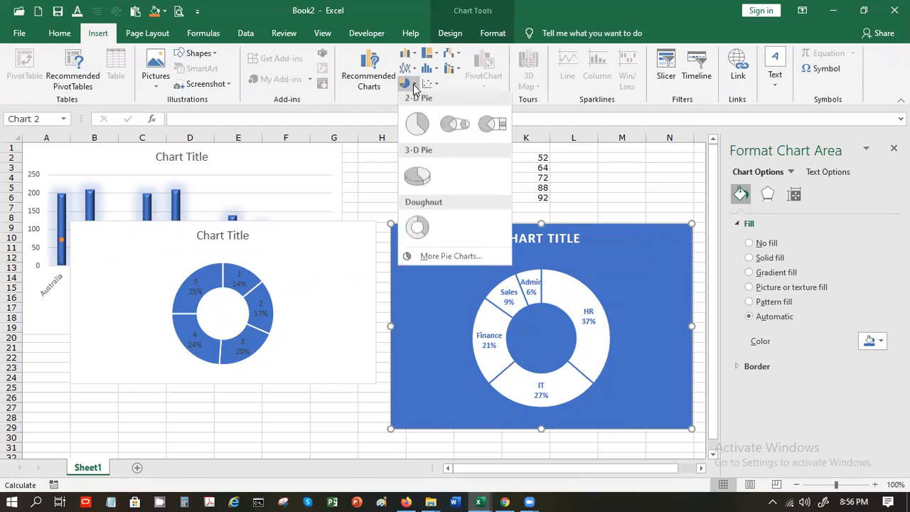
click(414, 227)
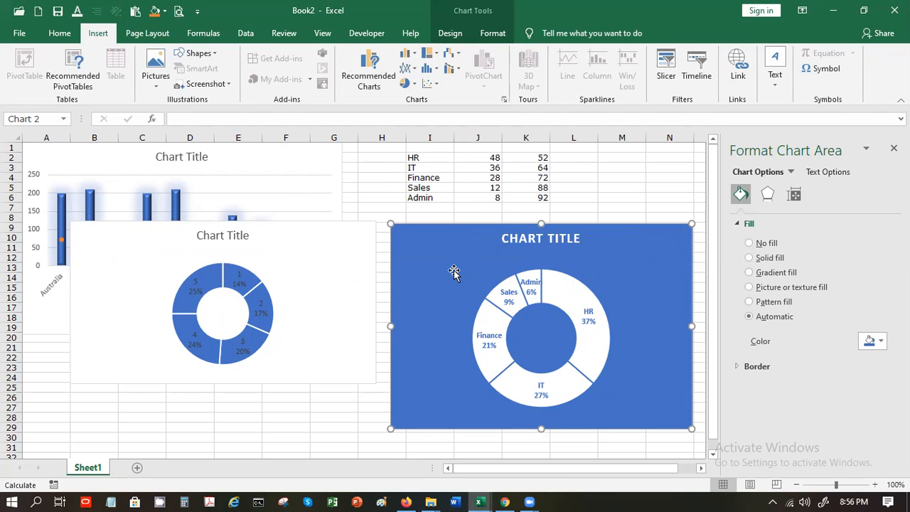
- Move the blue department chart up to around H7, extend it down to about row 31, and select its data labels
drag(448, 227, 442, 212)
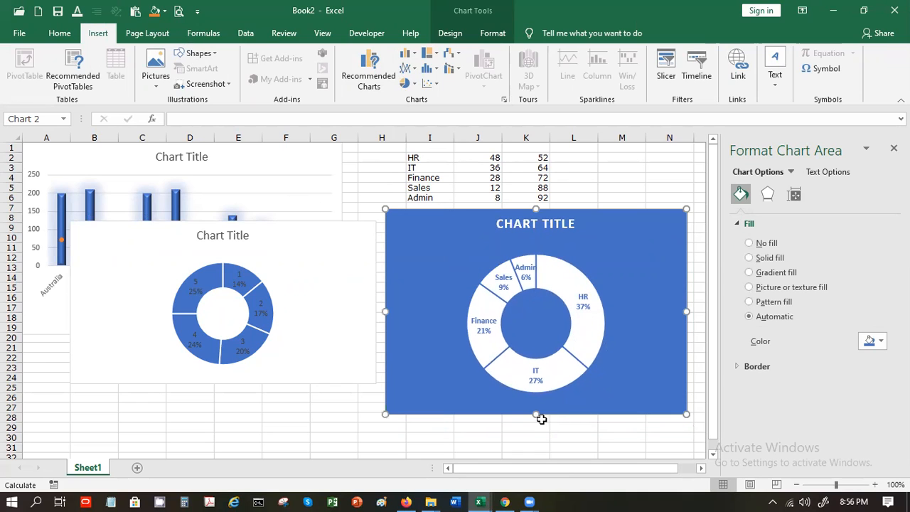
drag(538, 414, 536, 450)
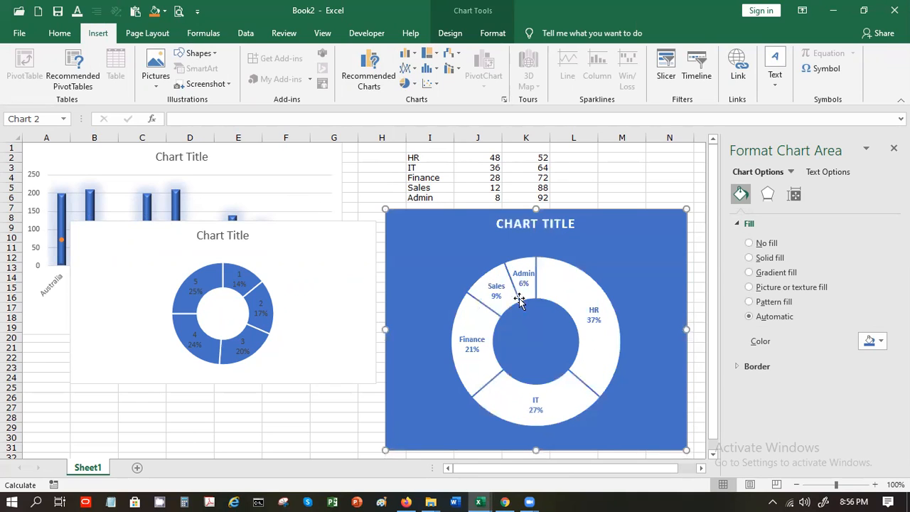
click(505, 292)
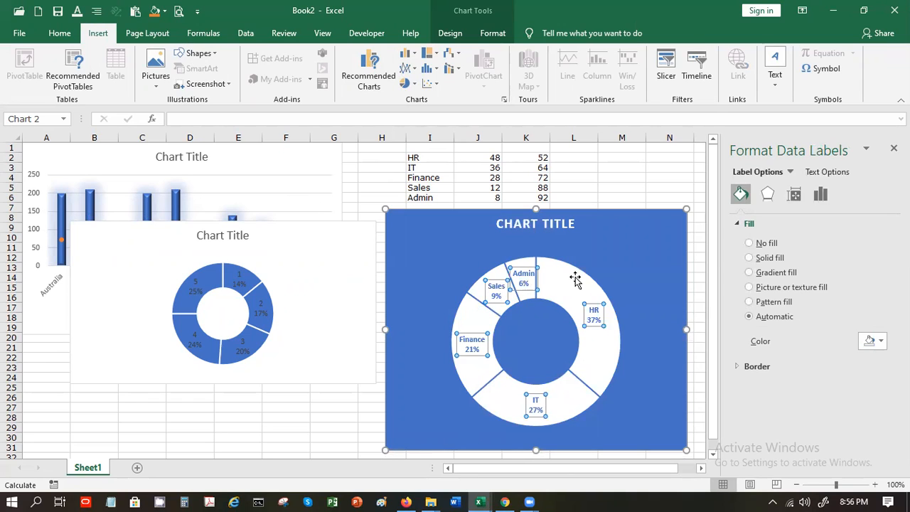
- Thin the department doughnut's ring by setting its Doughnut Hole Size to 82%
click(575, 278)
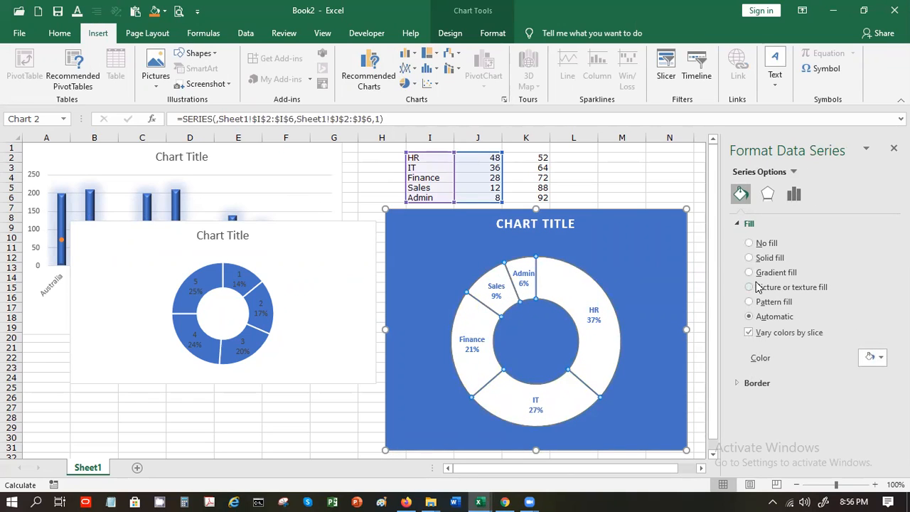
click(770, 193)
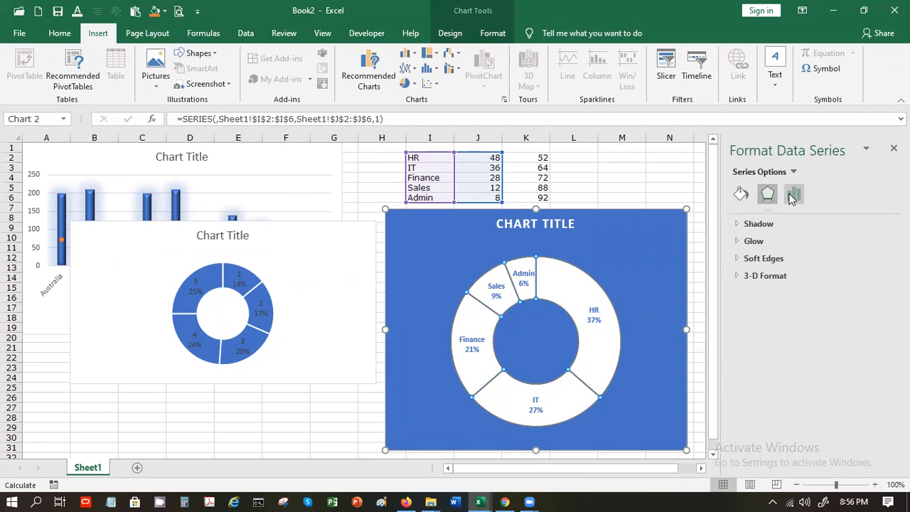
click(794, 195)
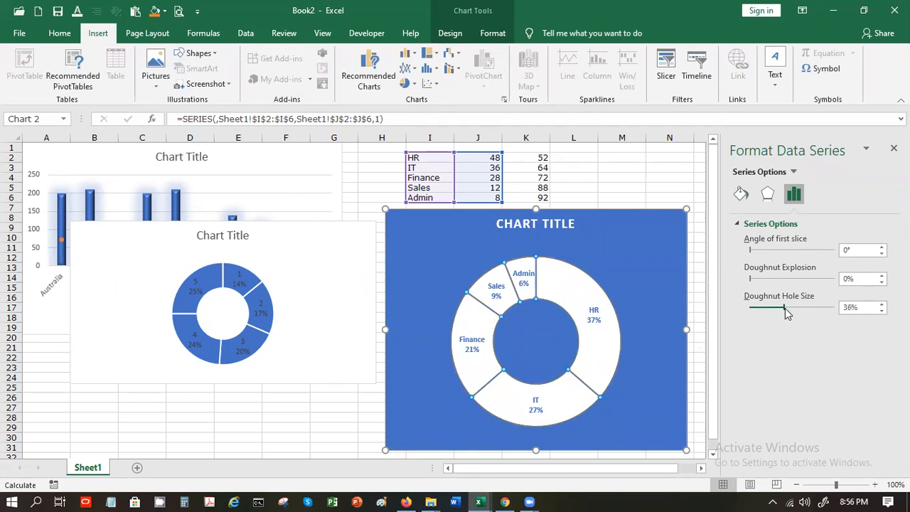
drag(781, 309, 817, 311)
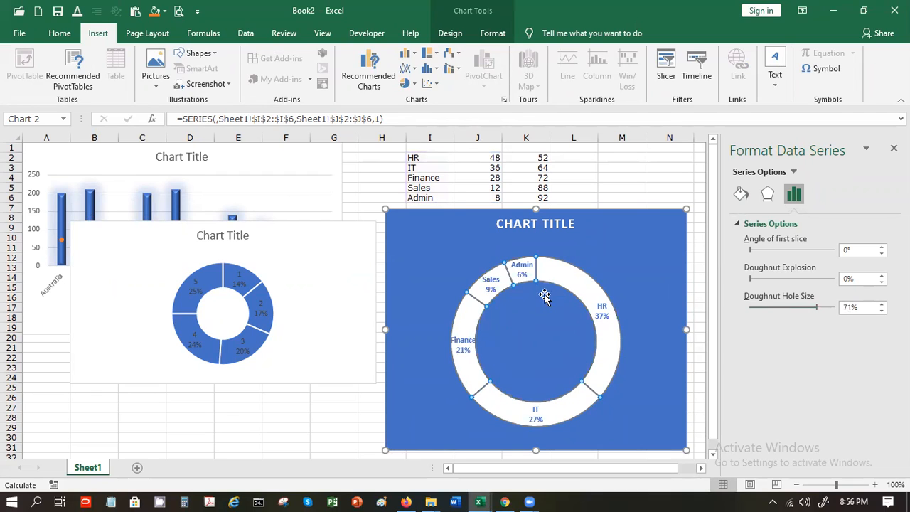
drag(817, 310, 827, 310)
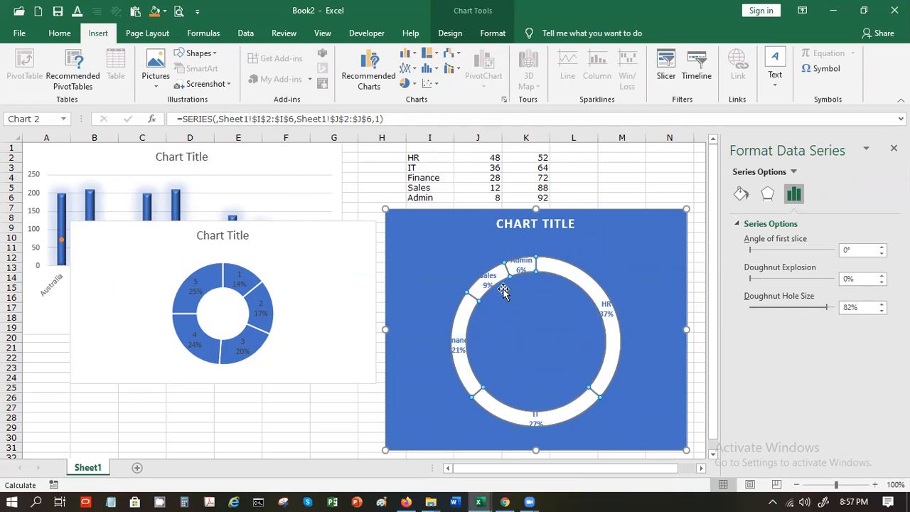
- Move the remainder doughnut chart over the blue department chart, with its upper-left corner at about H11
click(207, 278)
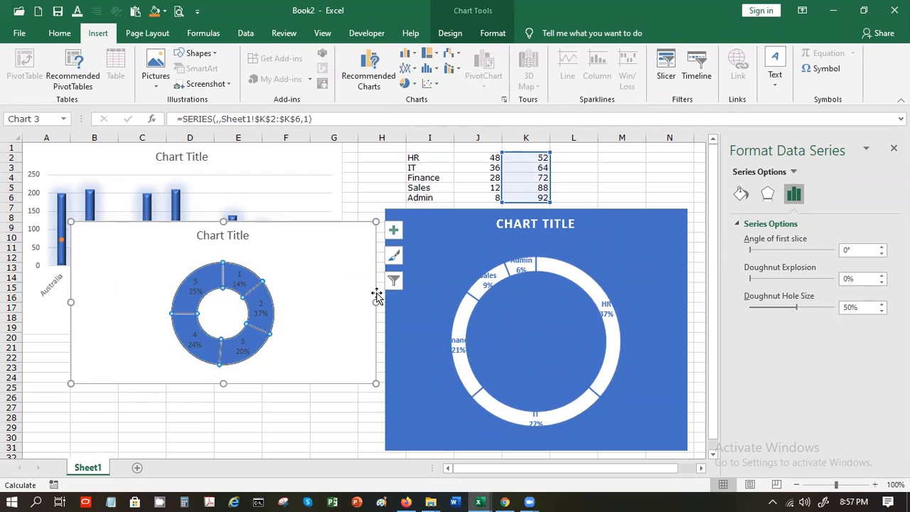
click(200, 288)
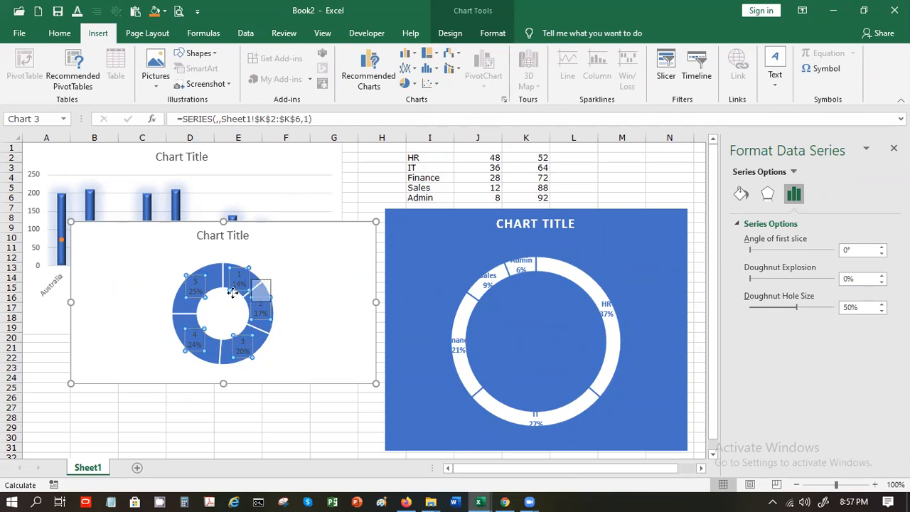
click(198, 288)
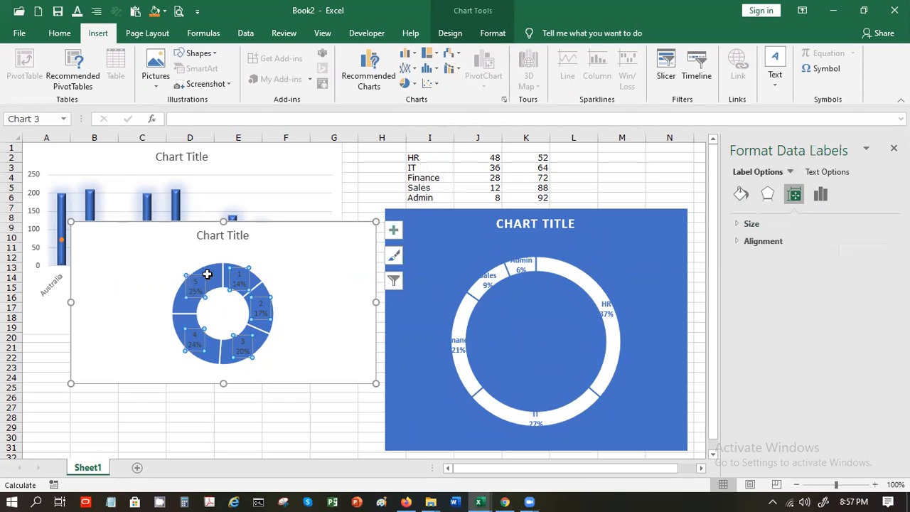
drag(192, 225, 512, 252)
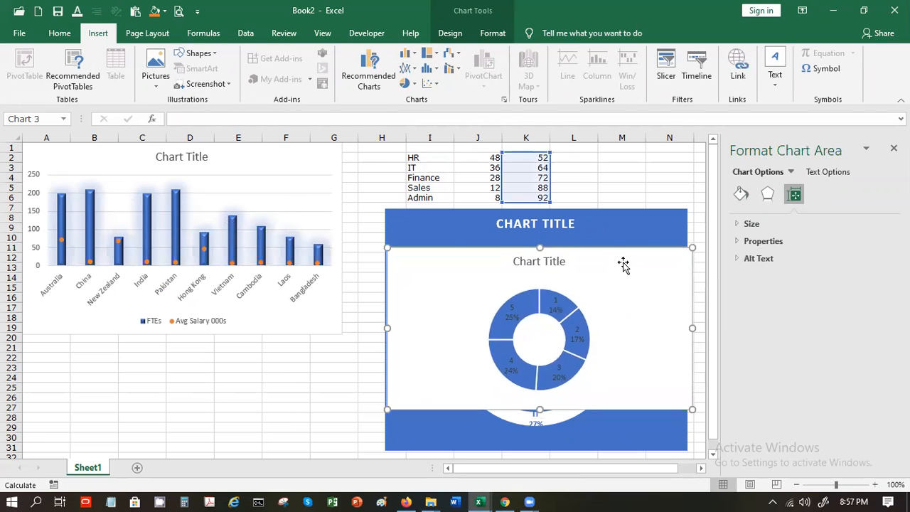
- Give the remainder doughnut's chart area no fill and delete its chart title
click(741, 194)
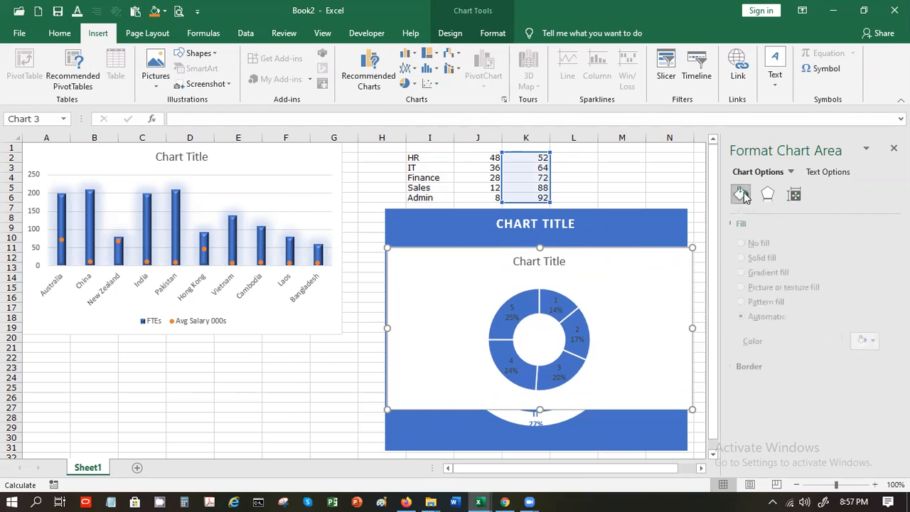
click(766, 246)
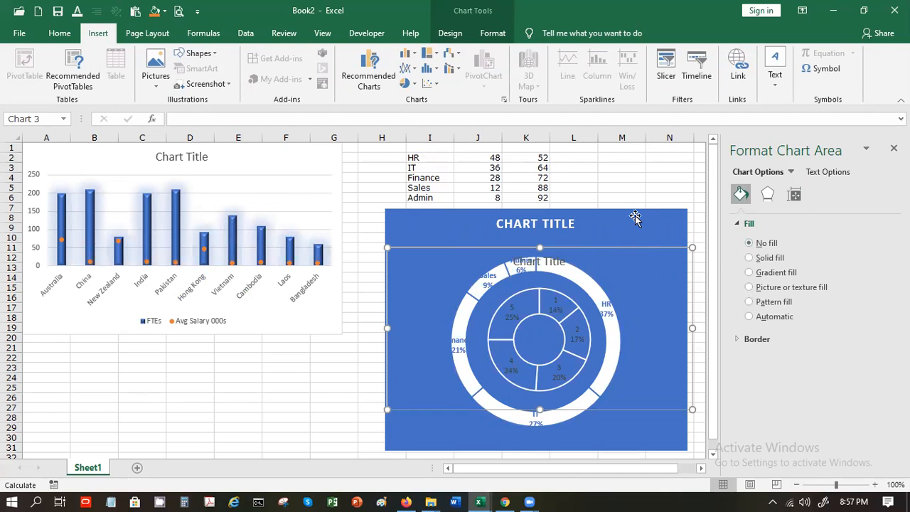
click(539, 261)
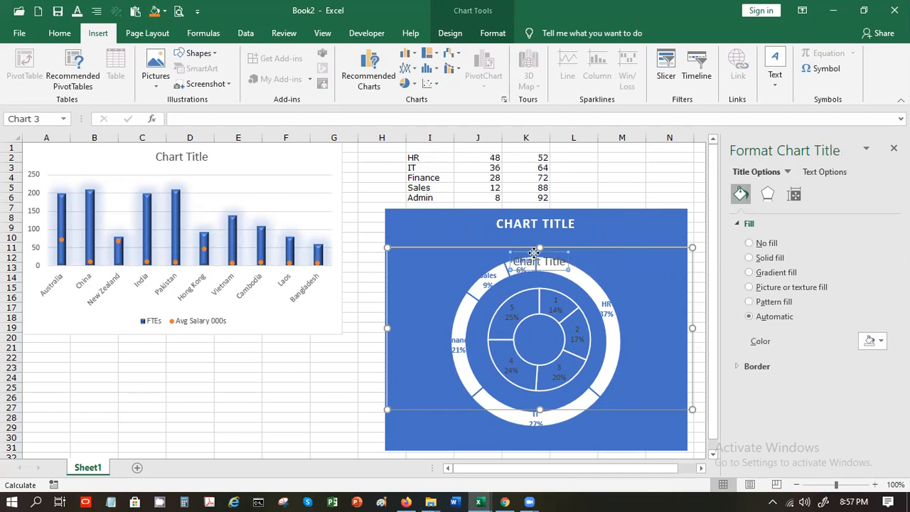
key(Delete)
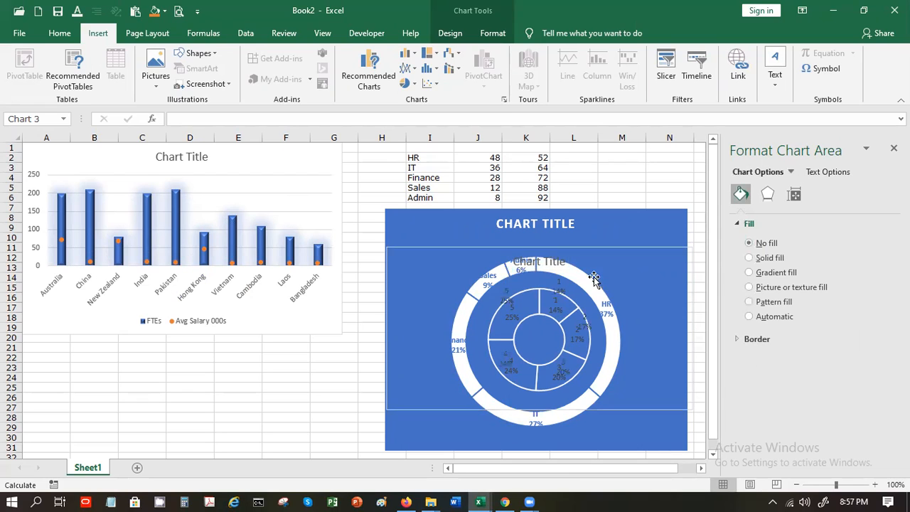
- Set the remainder doughnut series' Doughnut Hole Size to 77%
click(527, 359)
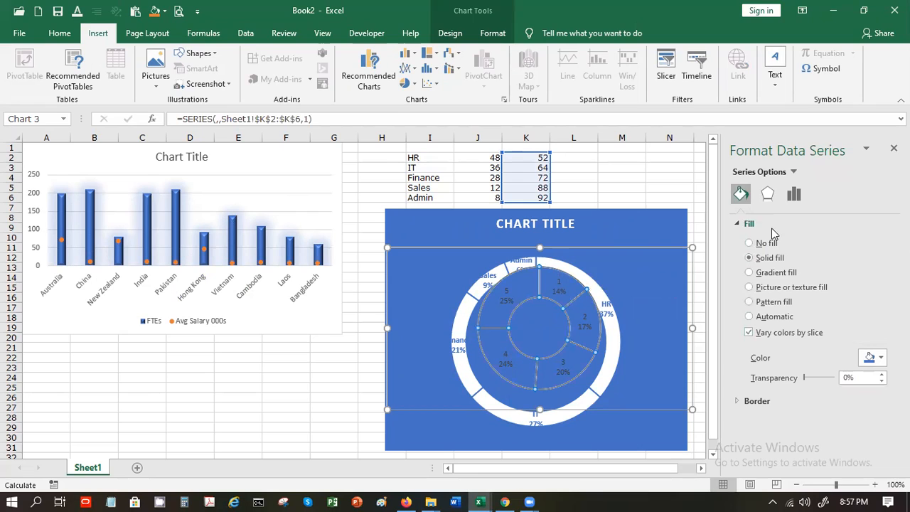
click(769, 196)
click(795, 195)
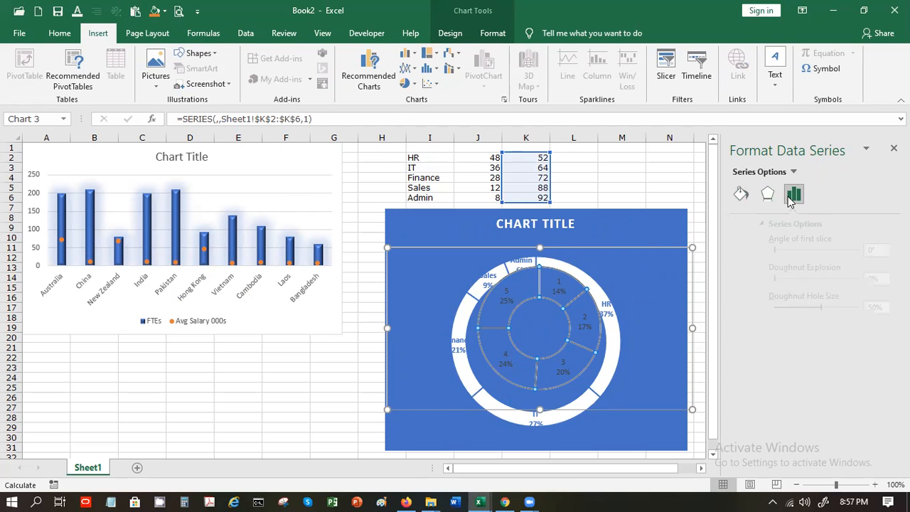
drag(798, 310, 822, 311)
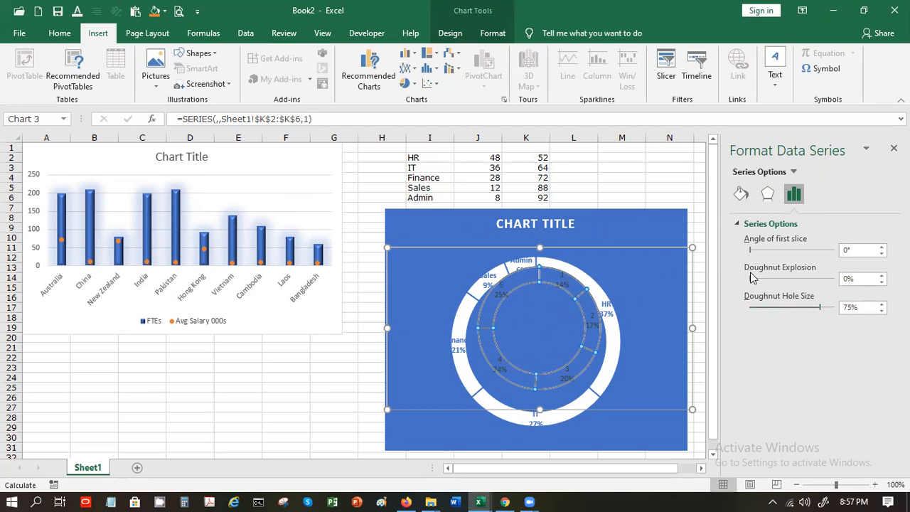
drag(820, 308, 826, 314)
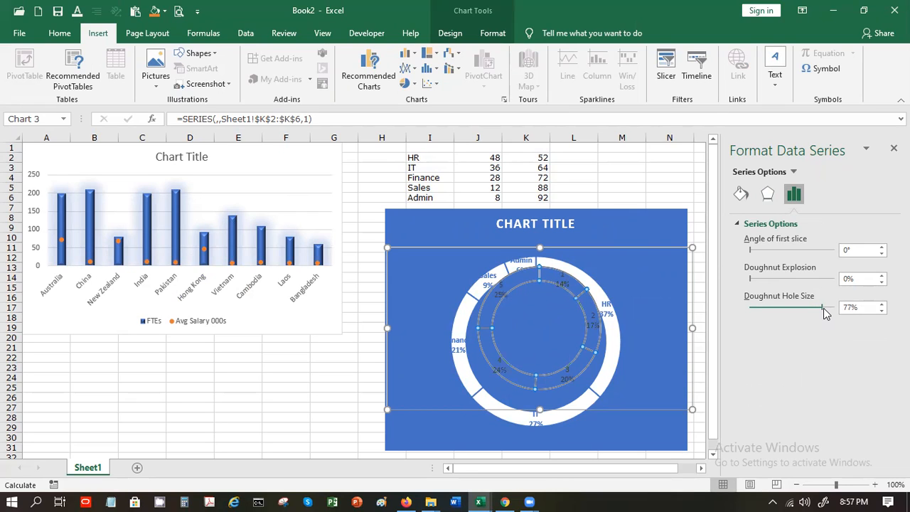
click(534, 387)
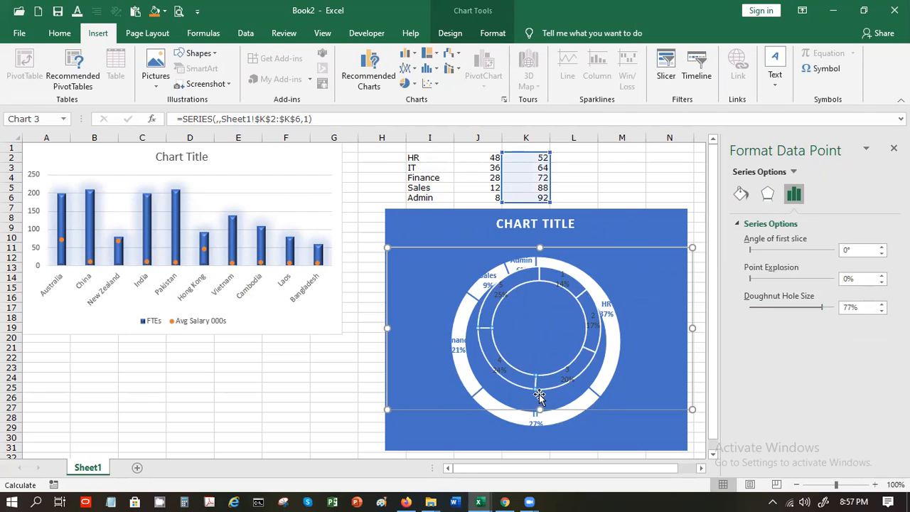
click(521, 296)
drag(509, 283, 488, 284)
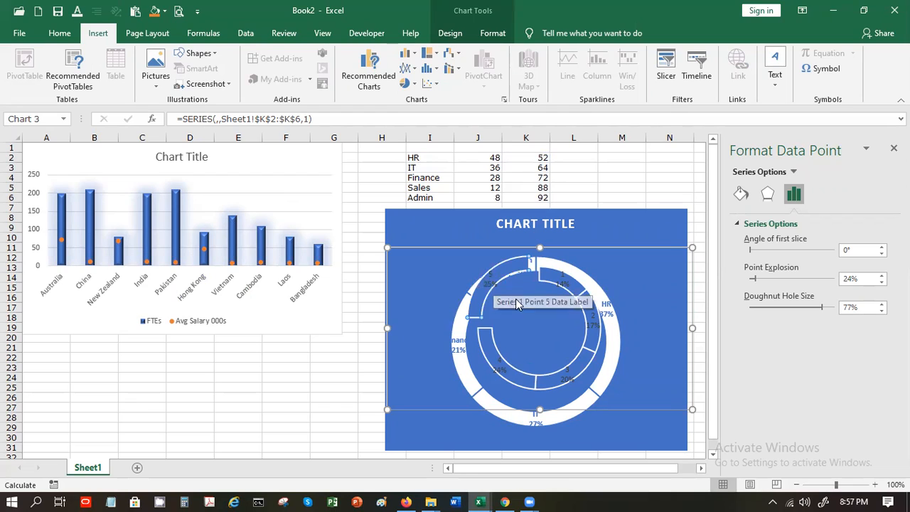
key(ctrl+z)
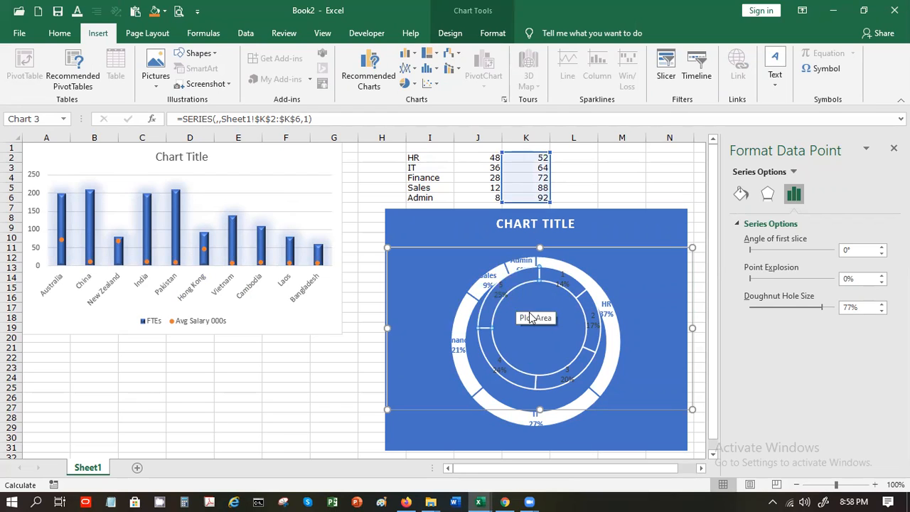
click(592, 412)
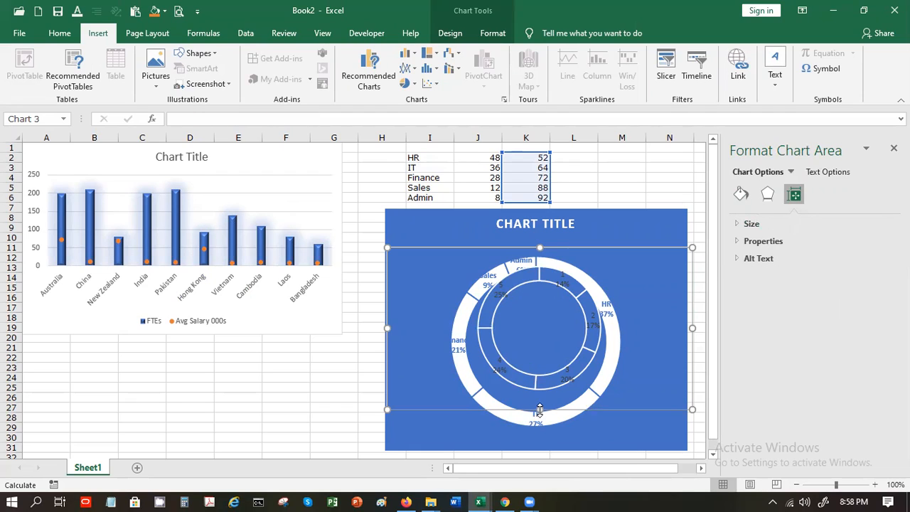